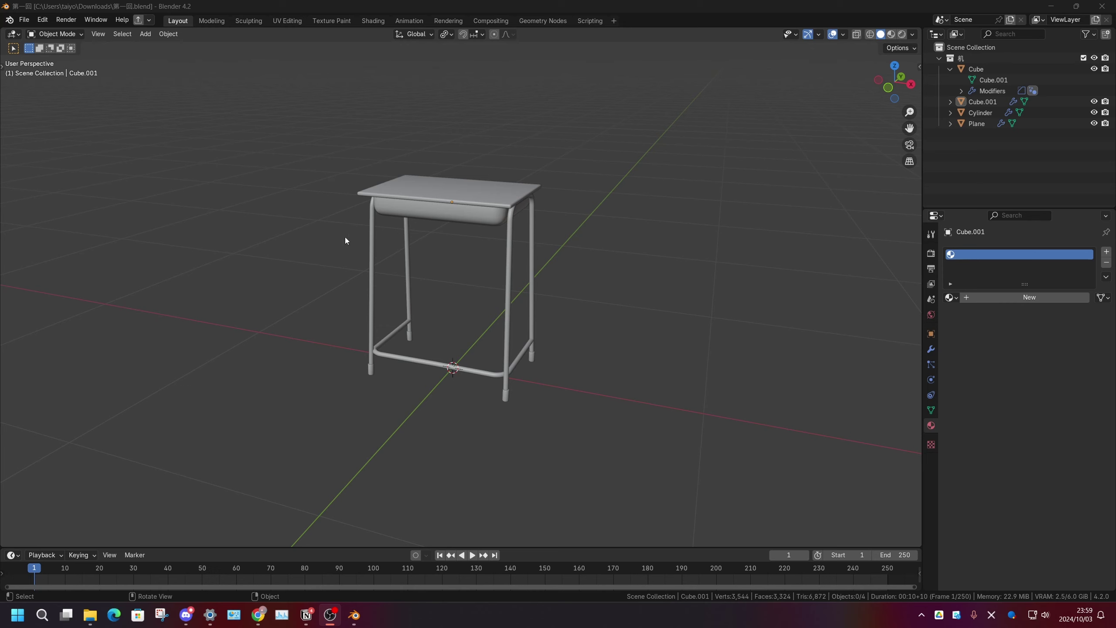
Step: Orbit the desk, then split the viewport and drag the divider to the screen's middle
mouse_move(450, 313)
middle_down()
mouse_move(504, 317)
mouse_move(503, 303)
middle_up()
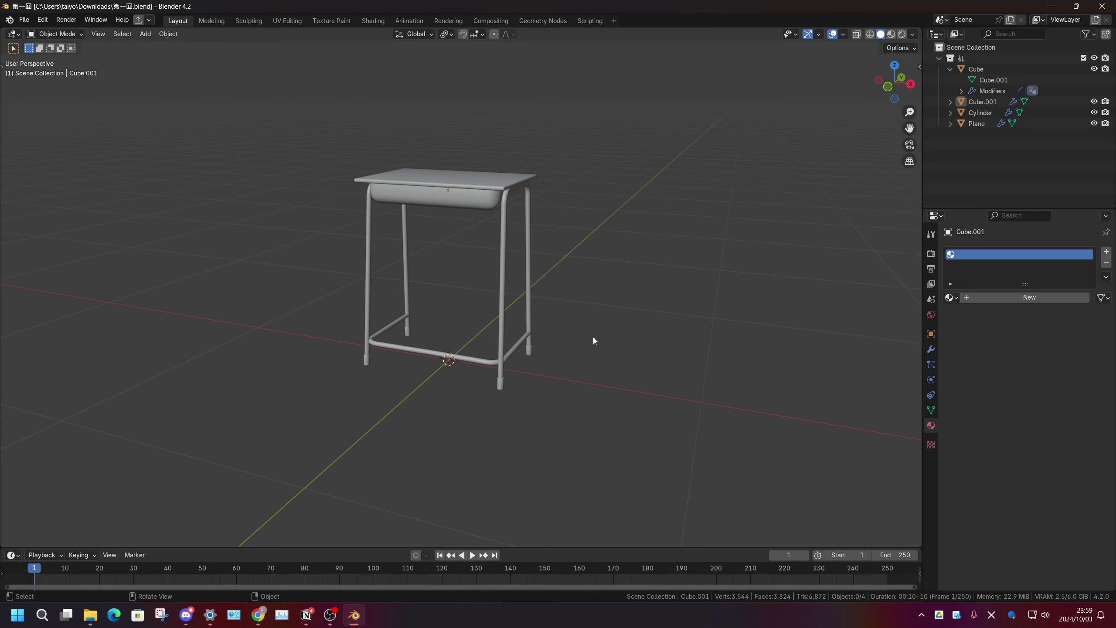
middle_drag(593, 341, 594, 345)
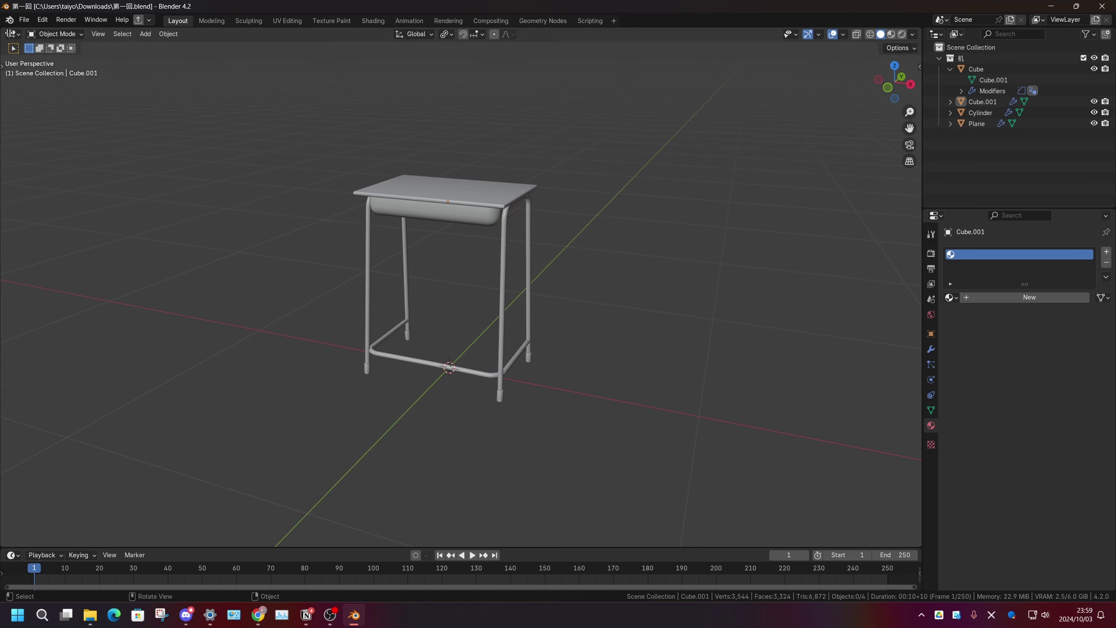
drag(3, 29, 80, 88)
drag(87, 48, 385, 48)
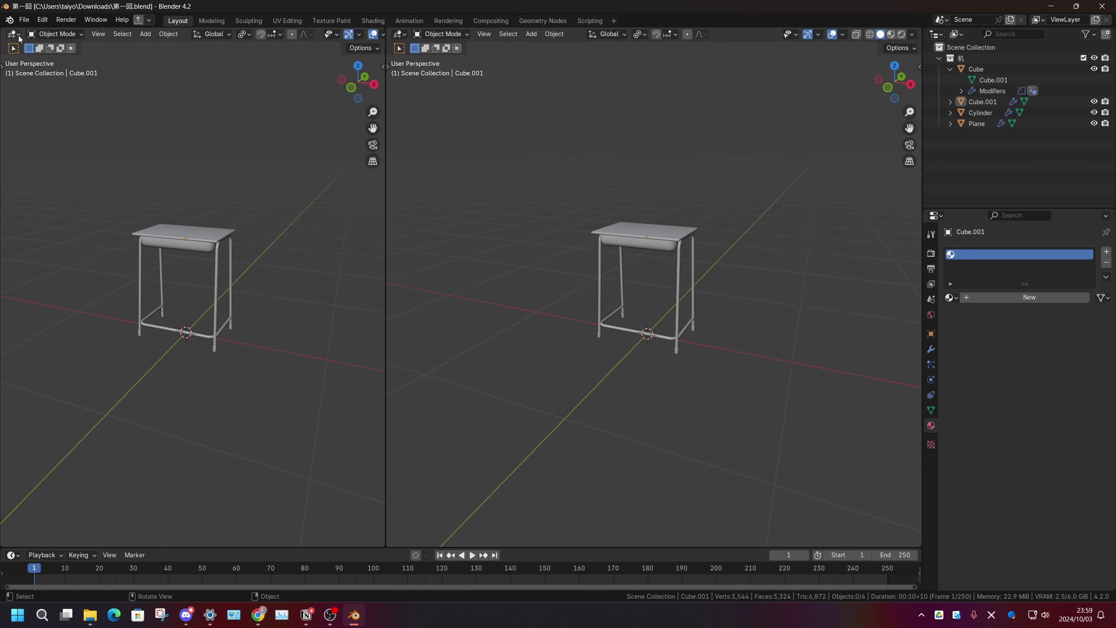
Step: Turn the left view into a Shader Editor with its sidebar hidden
click(13, 34)
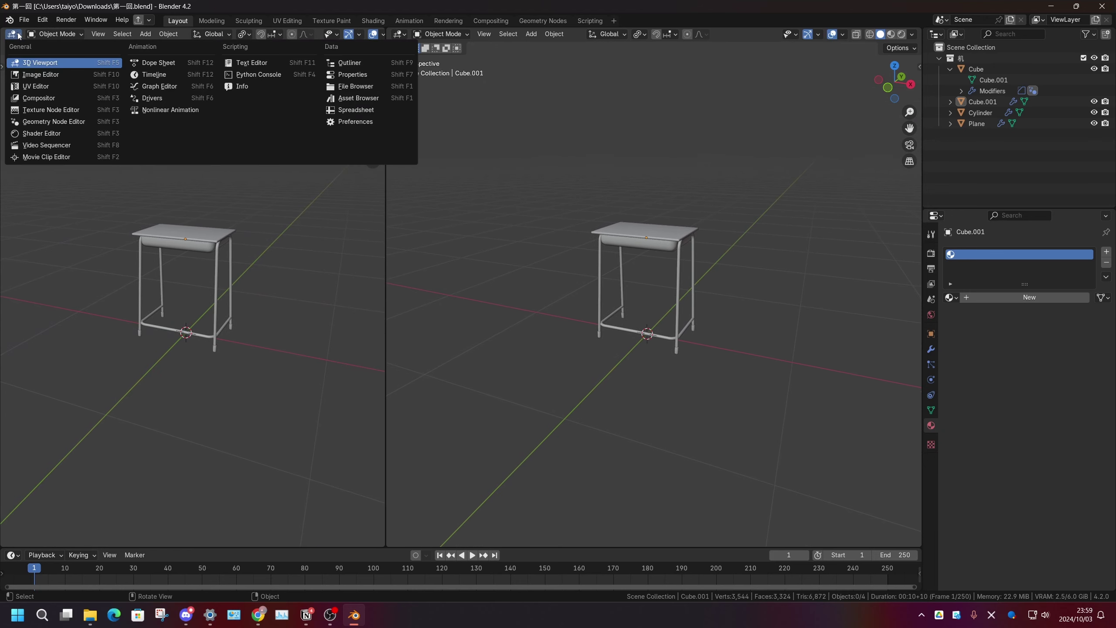
click(50, 130)
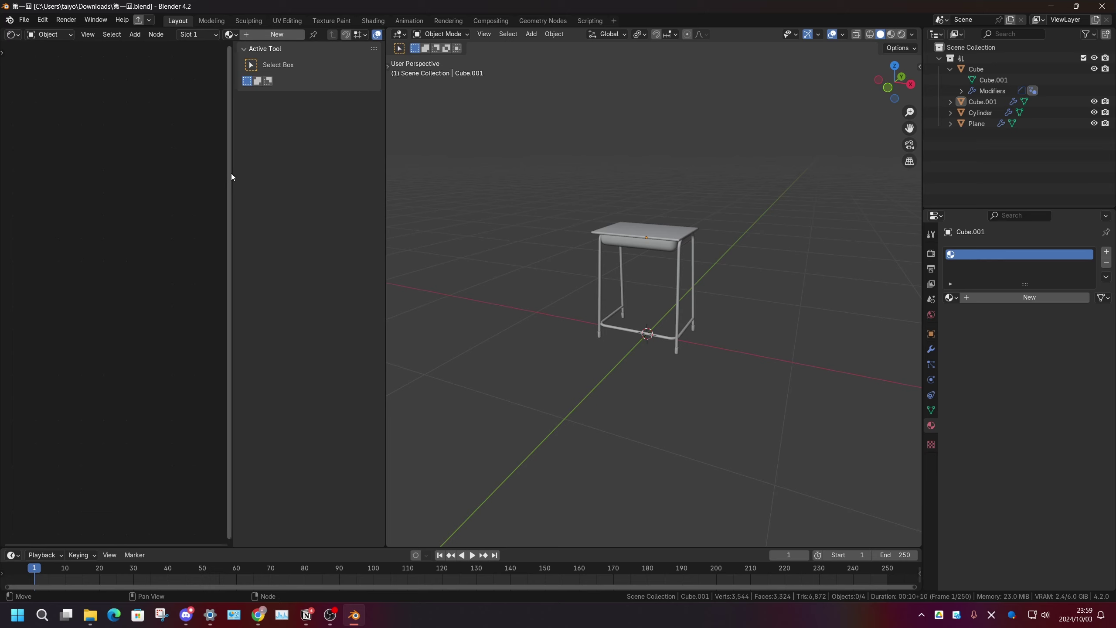
drag(231, 173, 394, 190)
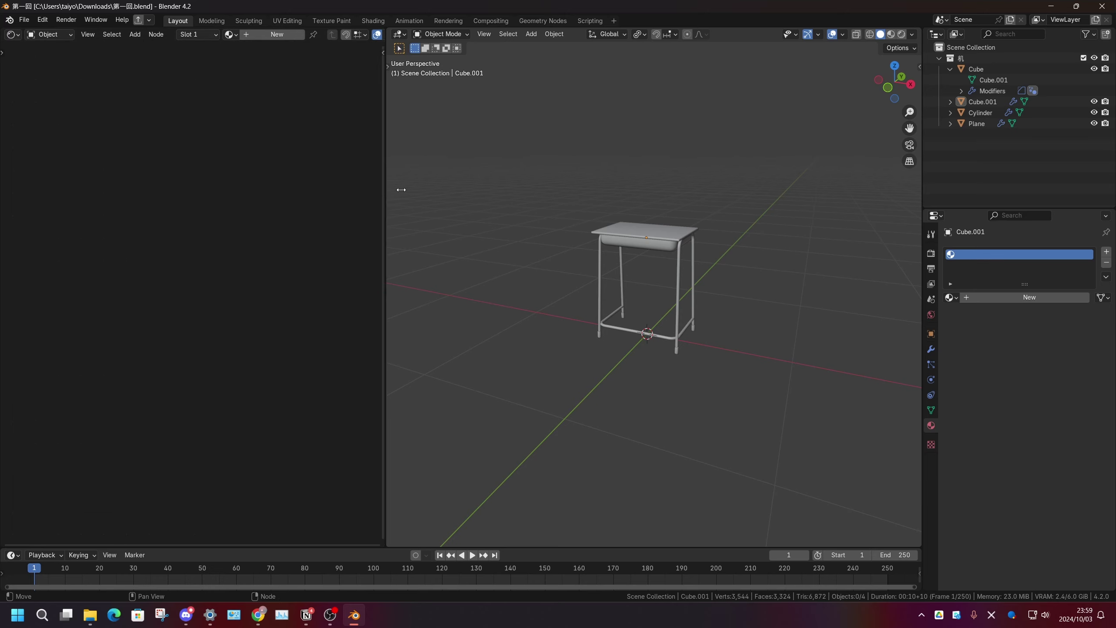
Step: Zoom the 3D view in and select the desk top object Cube
scroll(659, 272, up, 1)
scroll(660, 274, up, 3)
scroll(655, 270, up, 2)
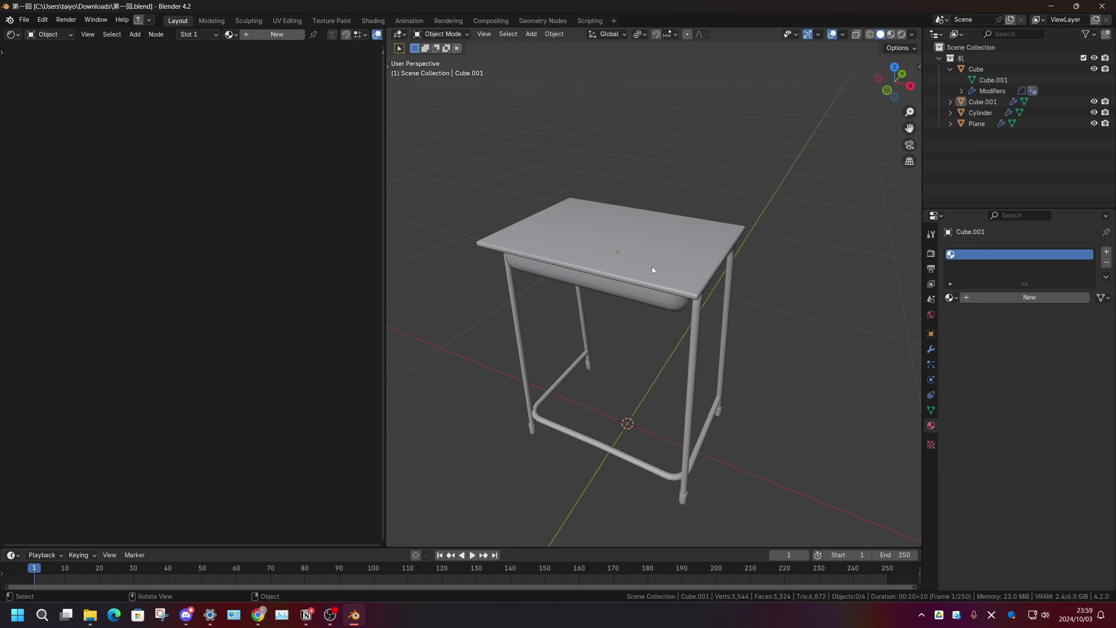
click(631, 252)
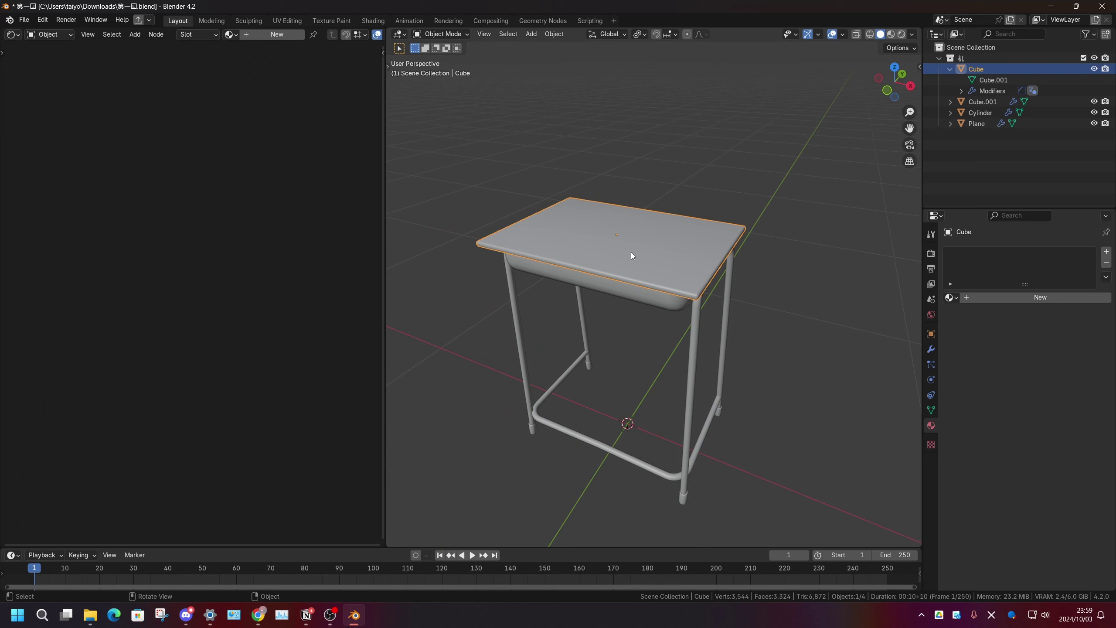
Step: Add a new desk-top material with a saturated blue Base Color, viewed in Material Preview shading
click(264, 35)
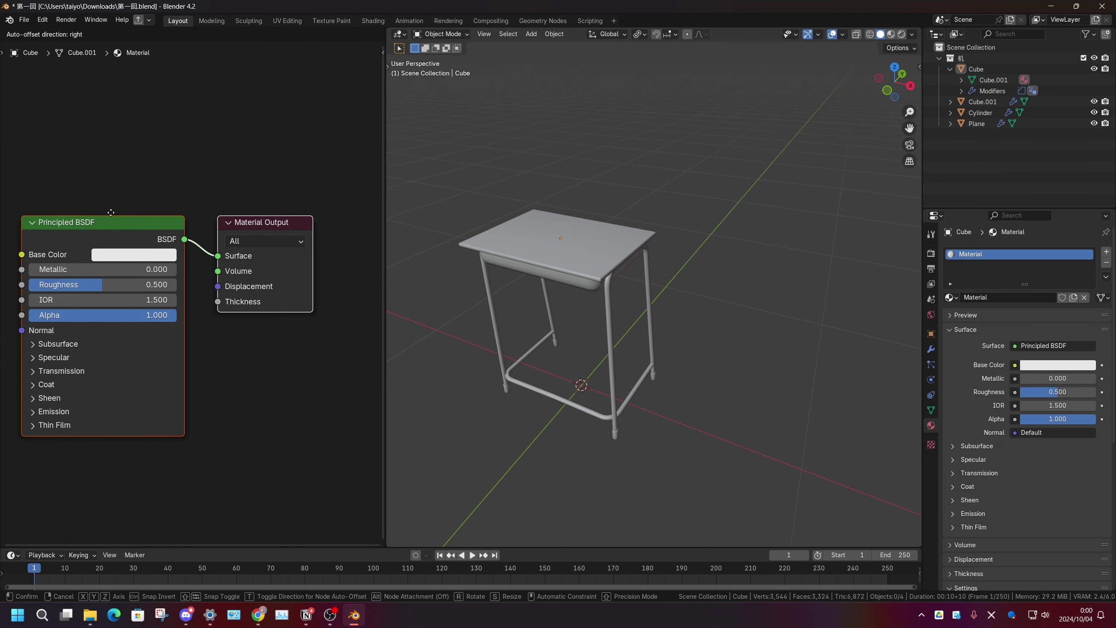
drag(143, 221, 131, 223)
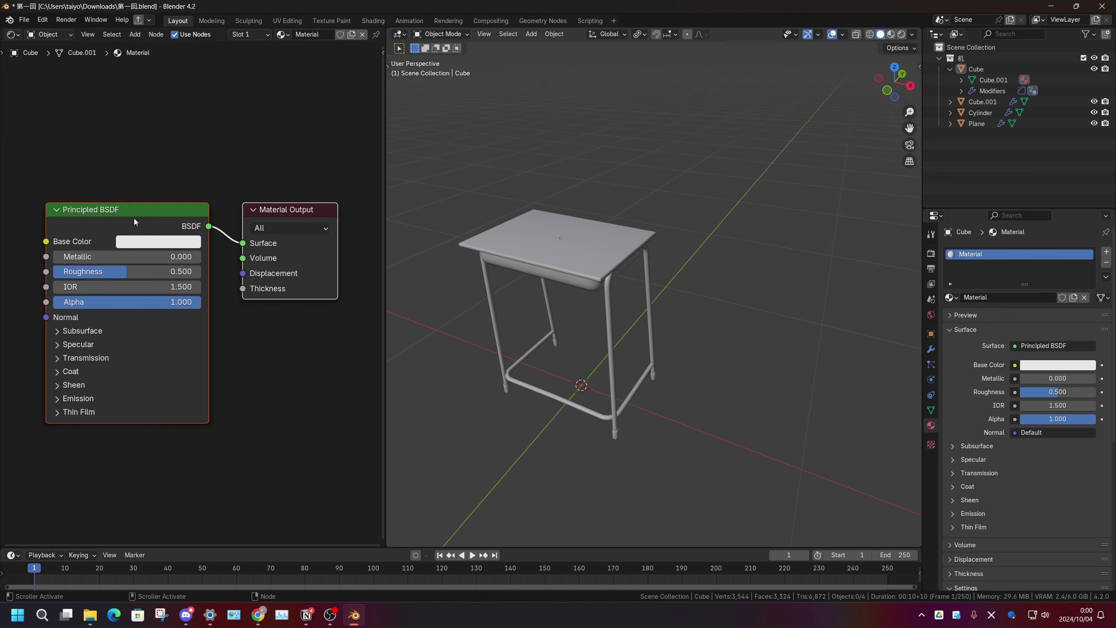
scroll(145, 255, up, 1)
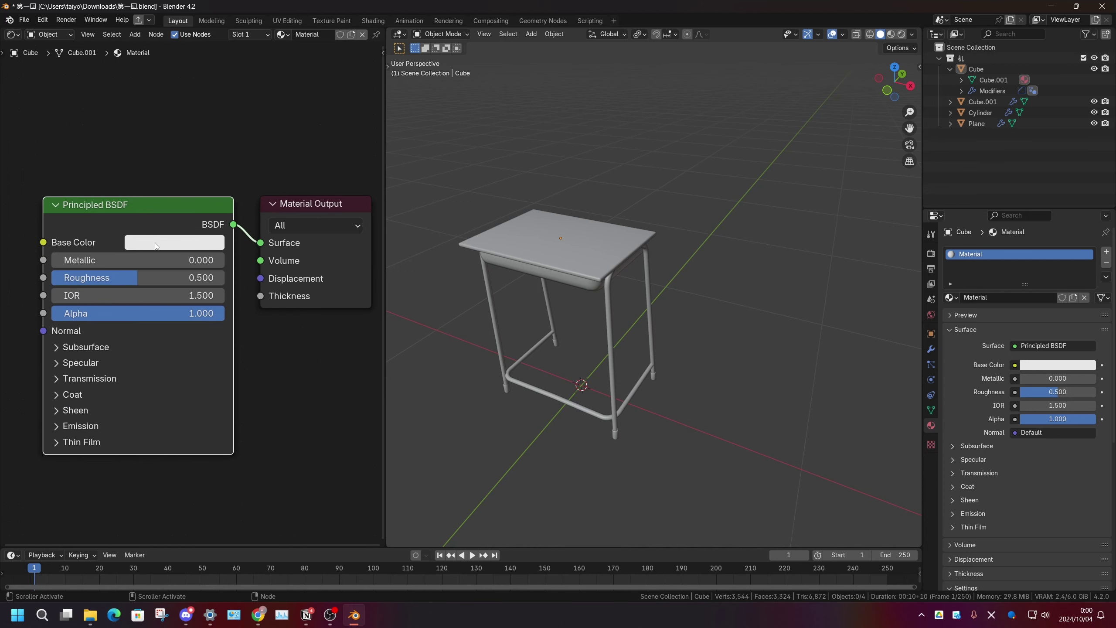
click(156, 246)
drag(204, 313, 255, 288)
mouse_move(549, 303)
middle_down()
mouse_move(574, 315)
mouse_move(607, 290)
middle_up()
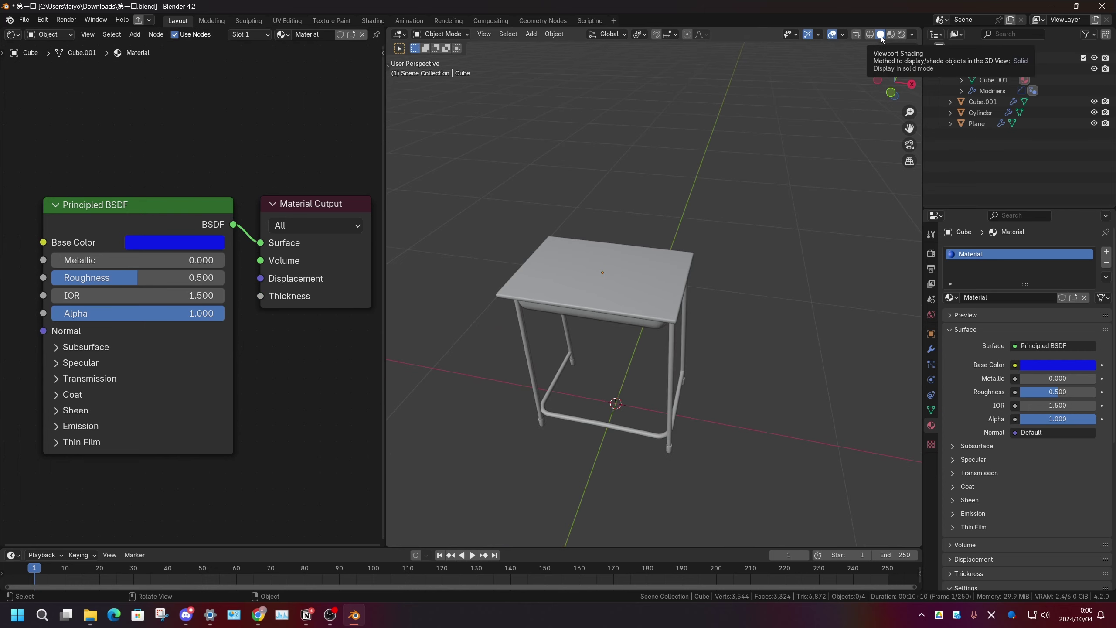
middle_drag(584, 359, 594, 354)
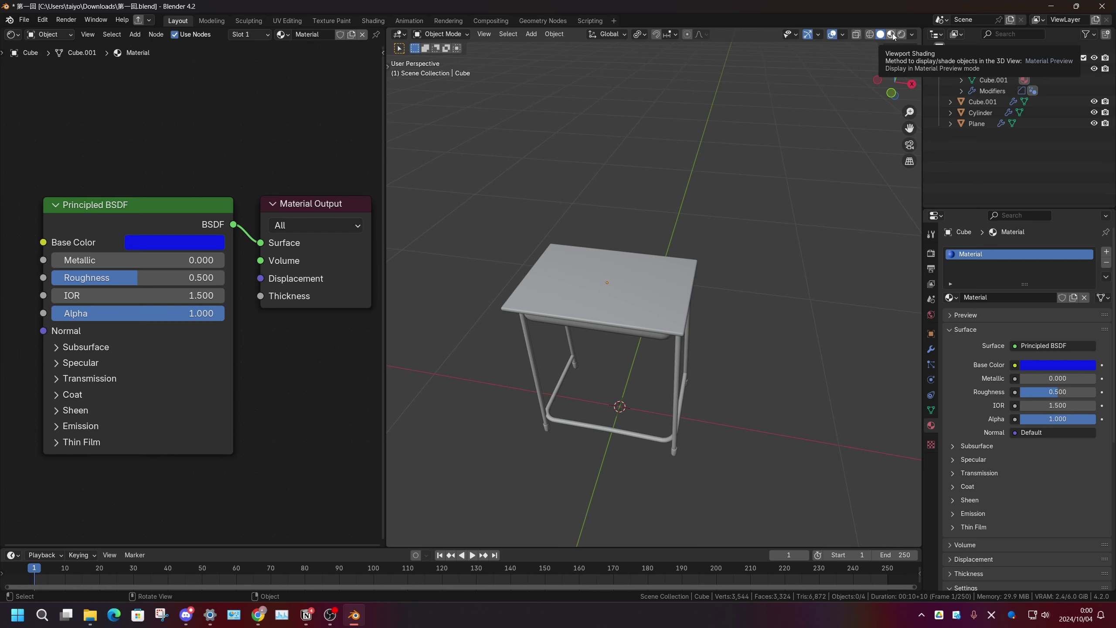
click(891, 34)
Step: Try a yellow-green, metallic base colour with Roughness 0.656 on the desk top
mouse_move(670, 372)
middle_down()
mouse_move(674, 344)
mouse_move(635, 344)
mouse_move(520, 157)
middle_up()
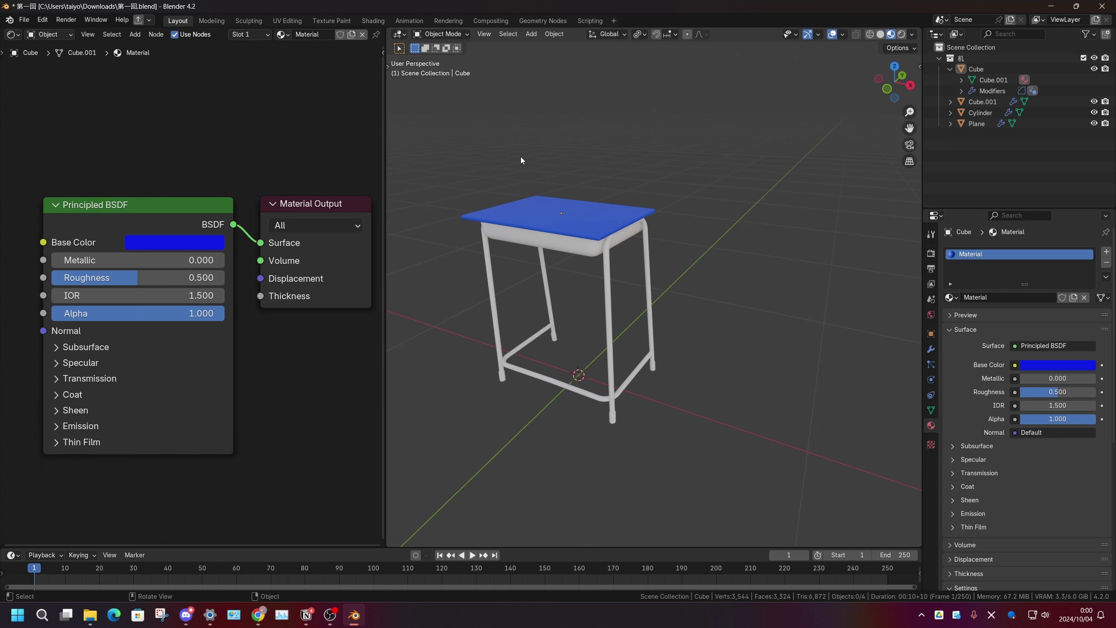
click(174, 242)
drag(248, 308, 137, 354)
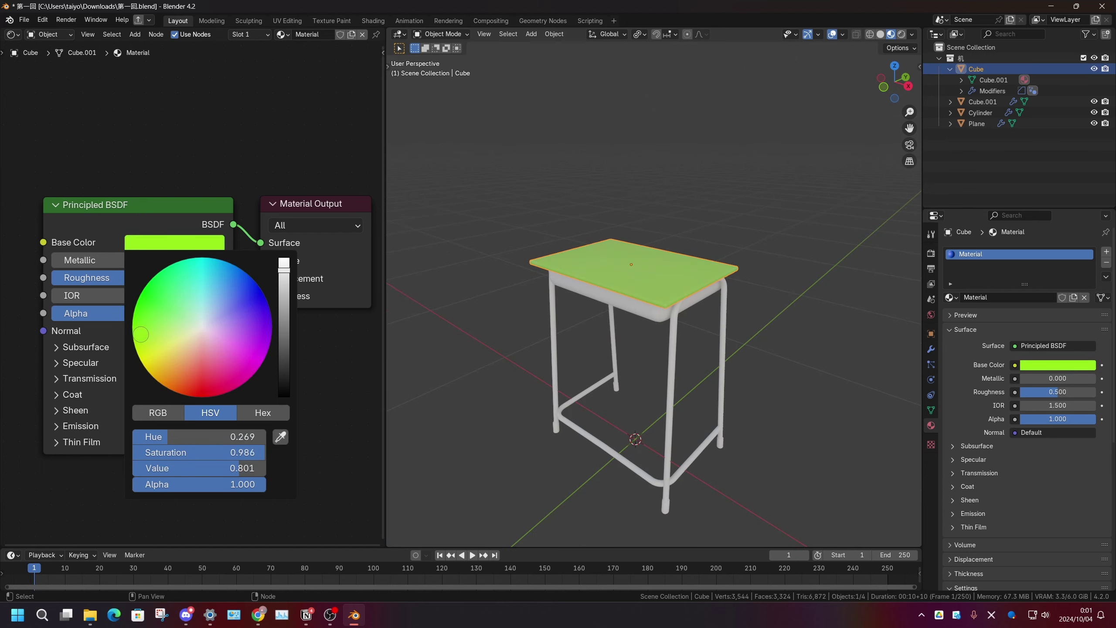
drag(88, 260, 226, 260)
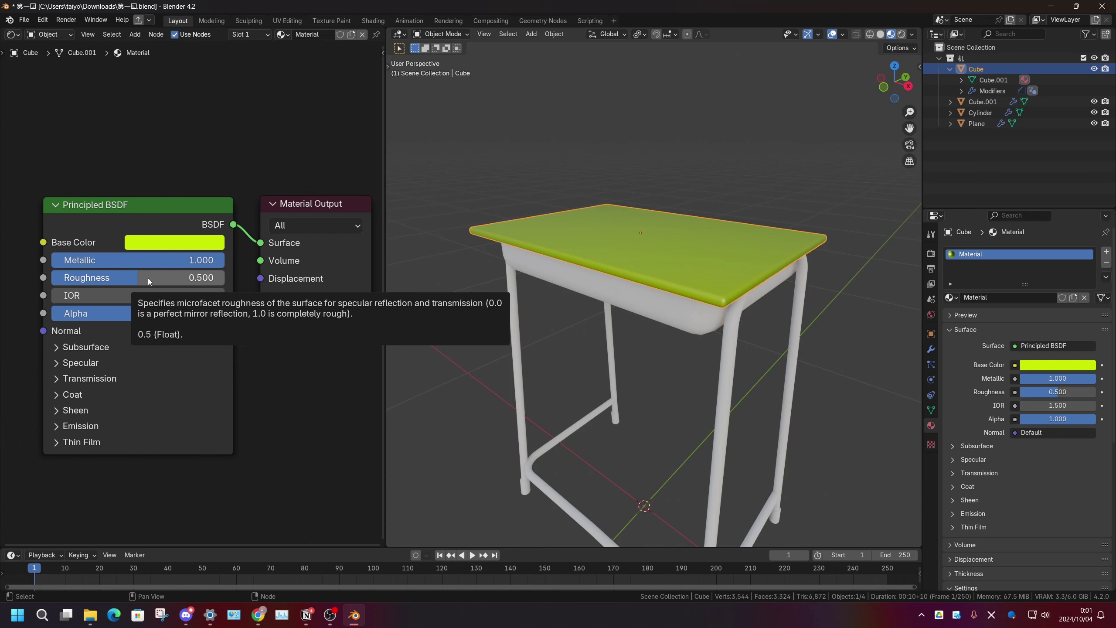
mouse_move(141, 277)
mouse_down()
mouse_move(118, 278)
mouse_move(176, 277)
mouse_up()
mouse_move(236, 194)
middle_down()
mouse_move(250, 206)
mouse_move(249, 194)
middle_up()
Step: Rearrange the Principled BSDF and Material Output nodes, then reset the shader with Backspace
drag(145, 218, 136, 212)
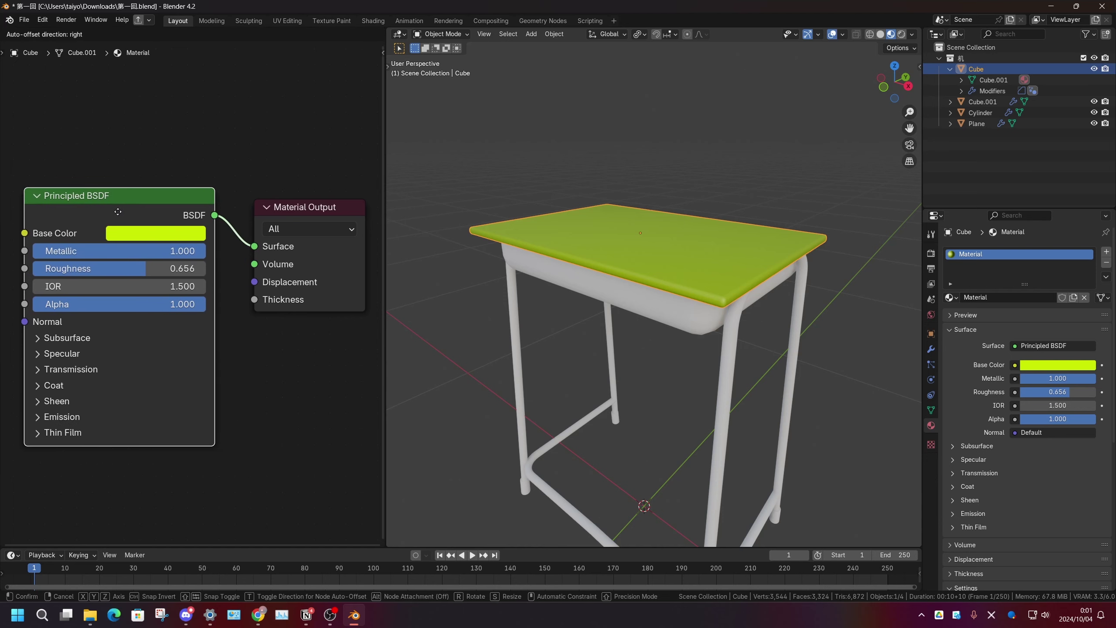
drag(294, 215, 301, 213)
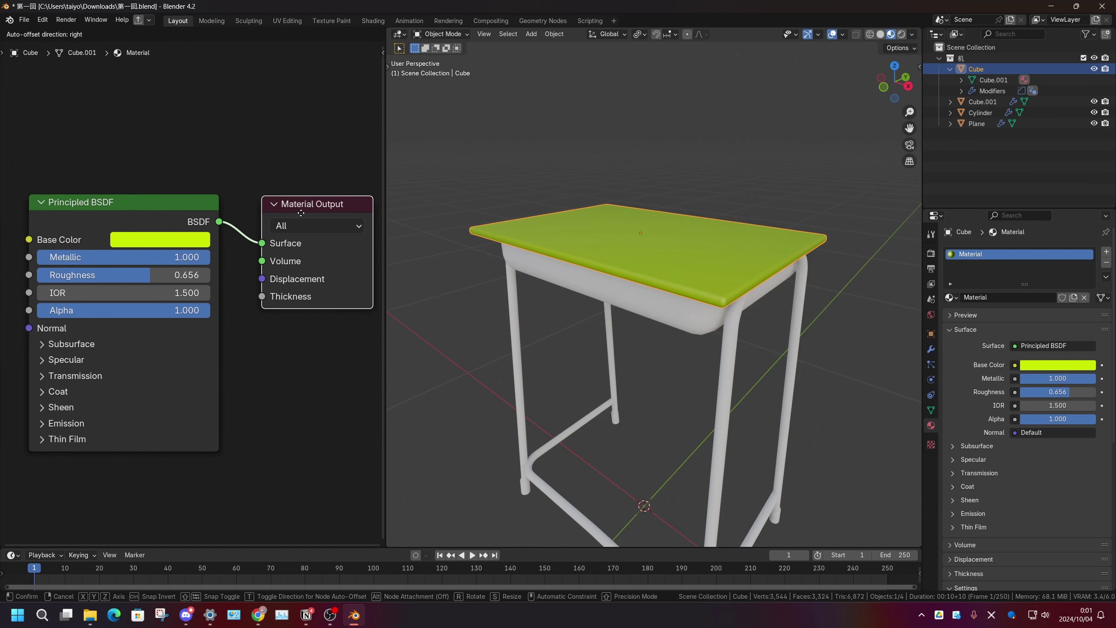
click(300, 213)
mouse_move(107, 211)
mouse_down()
mouse_move(121, 195)
mouse_move(106, 194)
mouse_up()
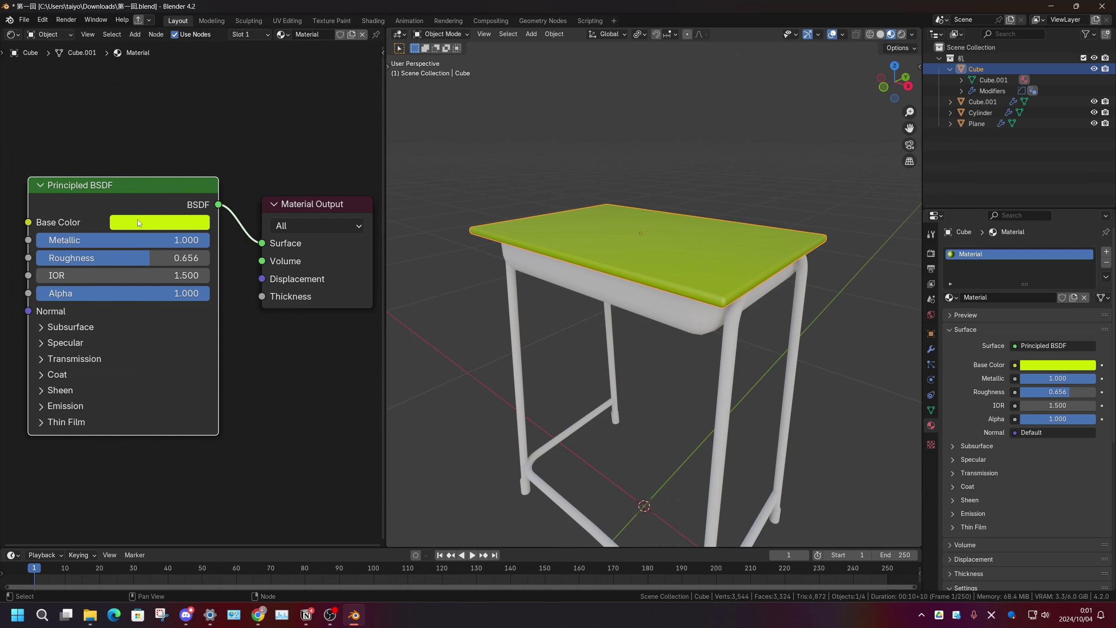
drag(169, 221, 108, 208)
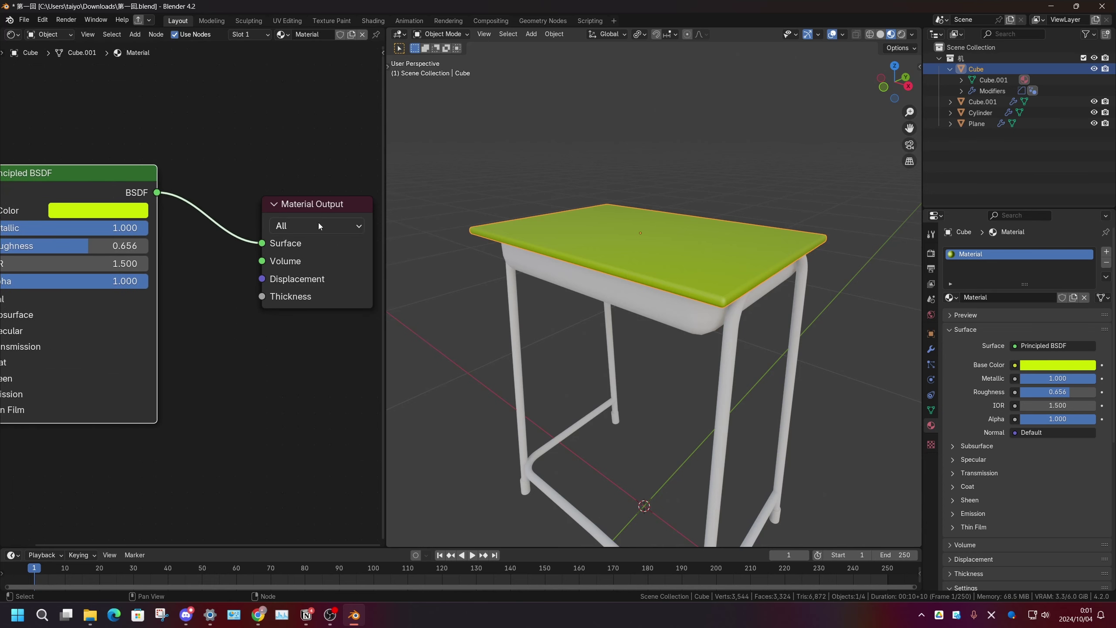
drag(295, 214, 271, 234)
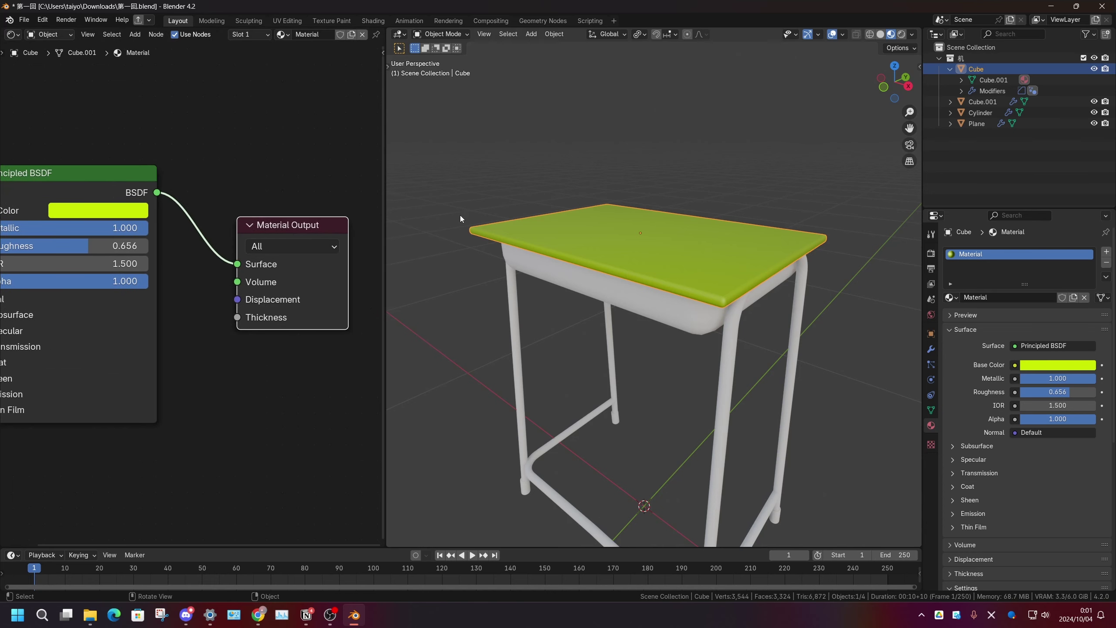
mouse_move(461, 219)
middle_down()
mouse_move(635, 234)
mouse_move(621, 223)
middle_up()
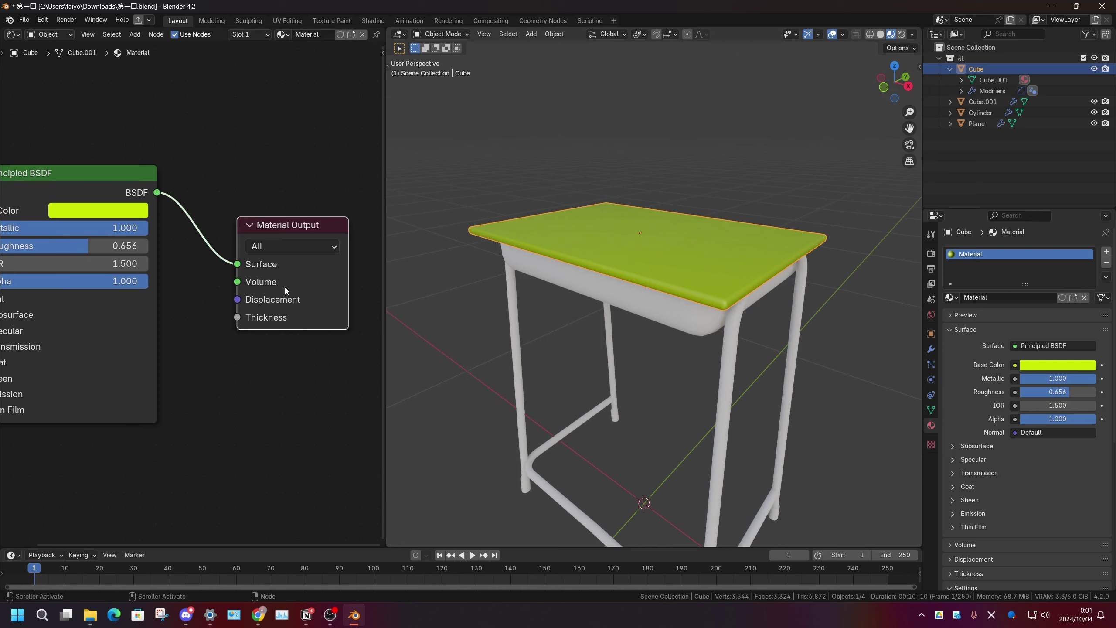
scroll(286, 299, down, 2)
middle_drag(179, 355, 220, 372)
scroll(222, 374, up, 2)
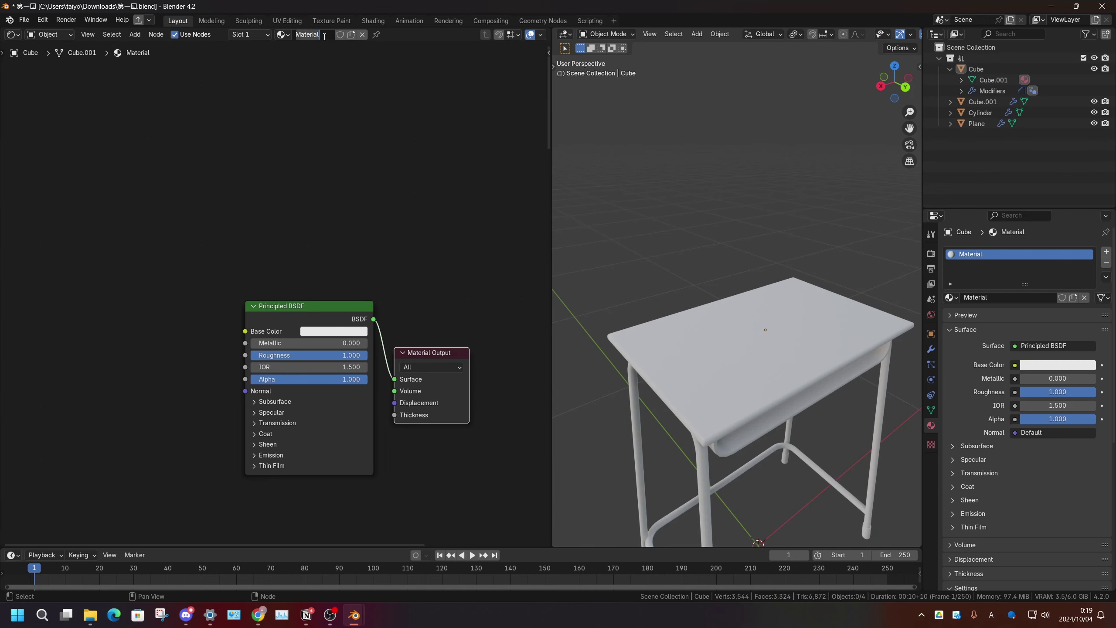
key(BackSpace)
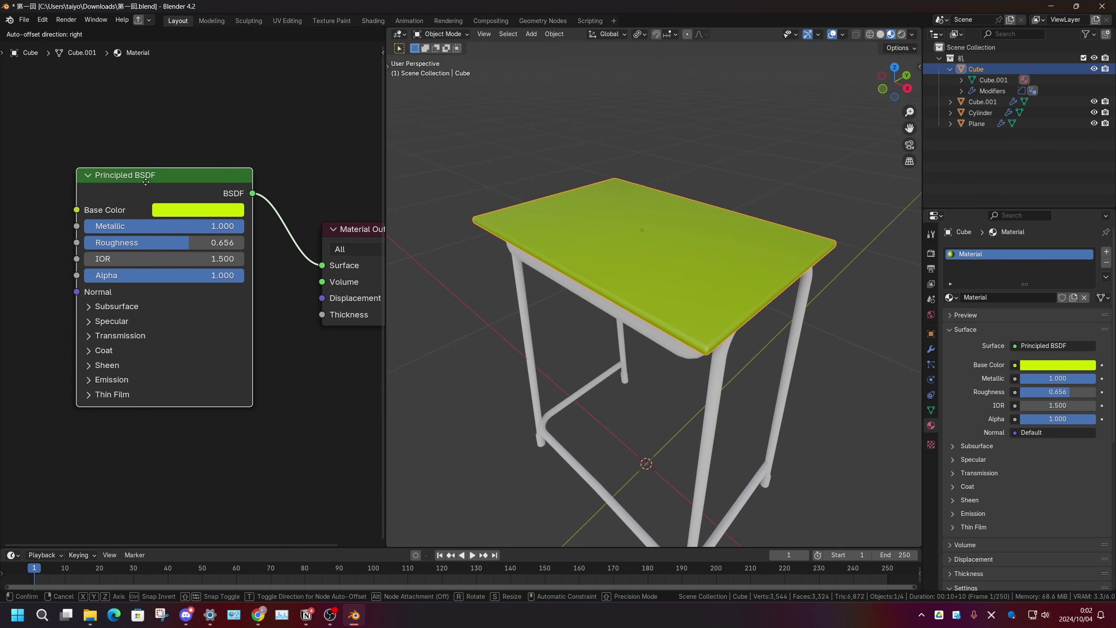
drag(147, 184, 144, 183)
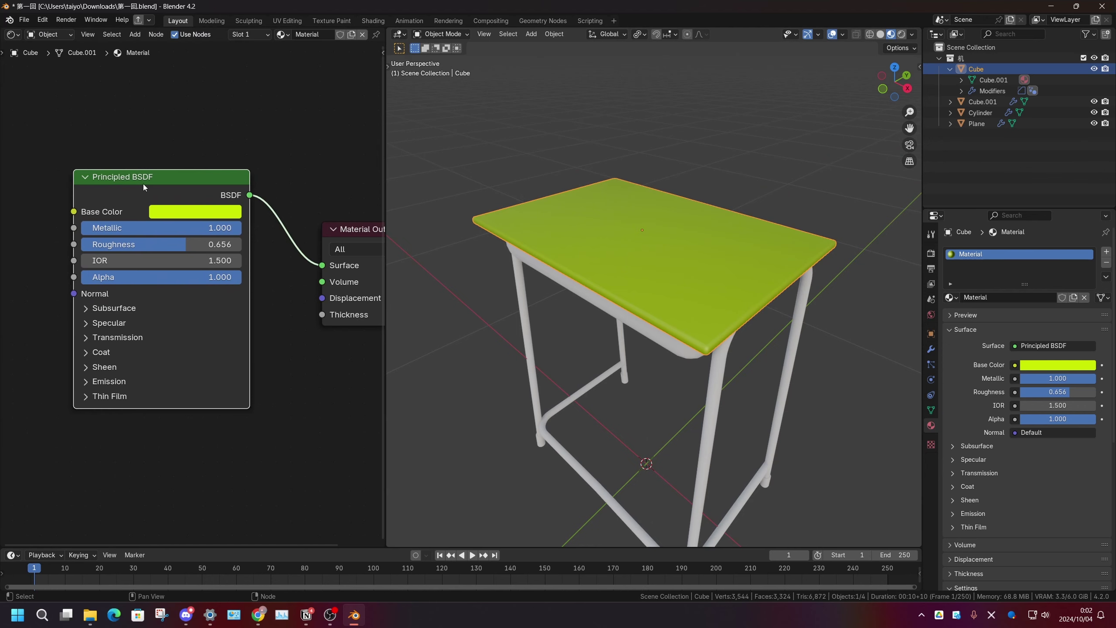
Step: Reset the Principled BSDF to defaults and widen the Shader Editor area
key(BackSpace)
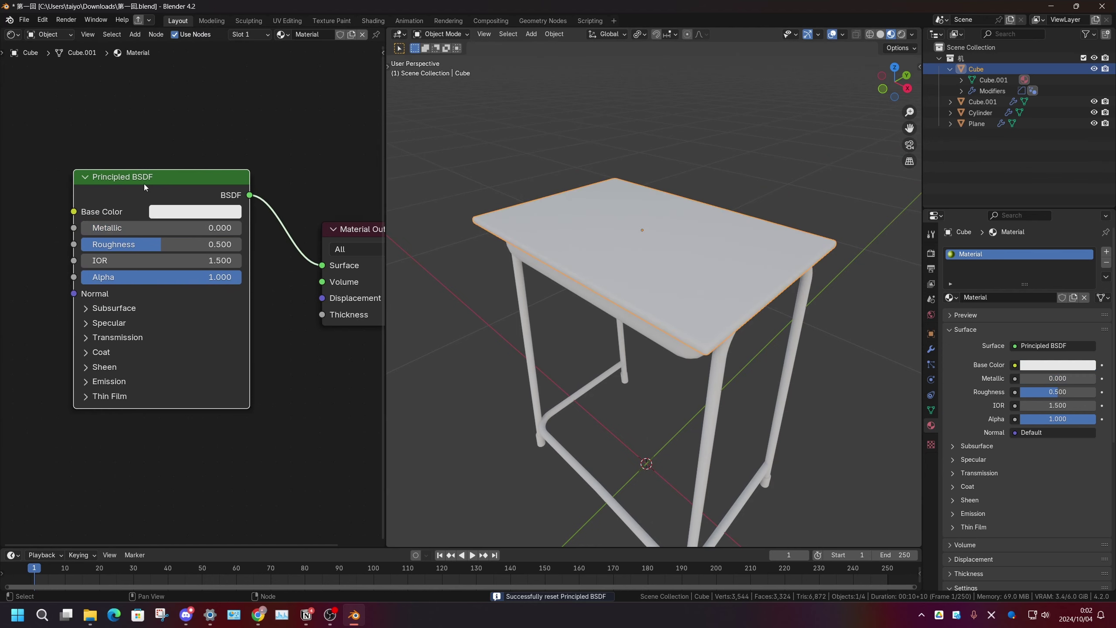
drag(385, 134, 551, 134)
mouse_move(795, 251)
middle_down()
mouse_move(771, 253)
mouse_move(769, 220)
middle_up()
scroll(166, 316, up, 2)
mouse_move(76, 237)
middle_down()
mouse_move(125, 300)
mouse_move(199, 265)
middle_up()
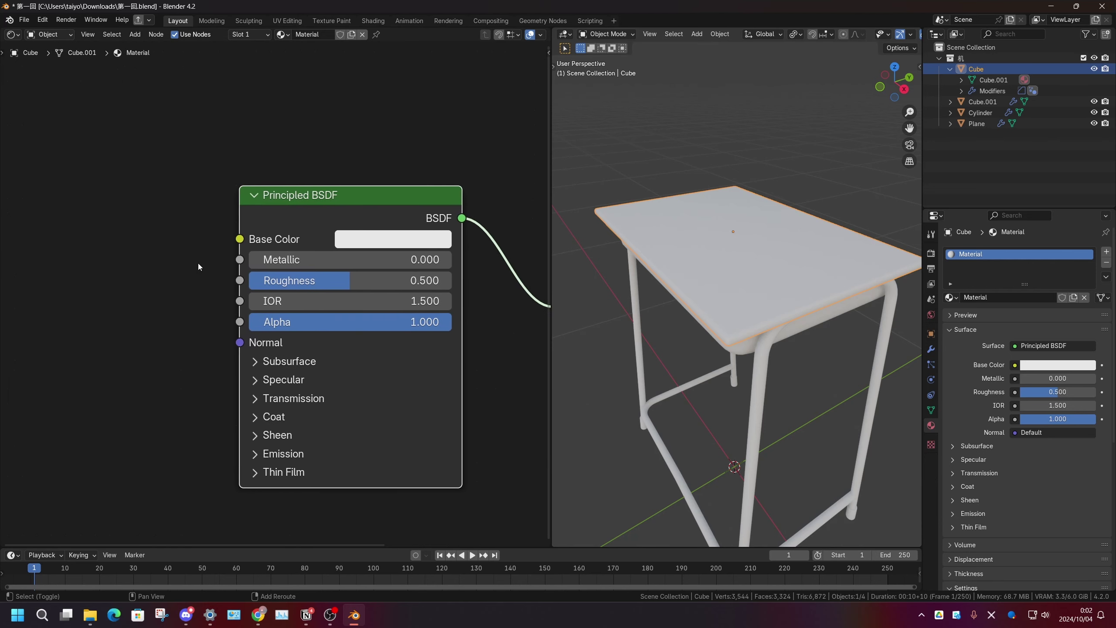
Step: Add a Wave Texture node left of the Principled BSDF
key(shift+a)
click(200, 263)
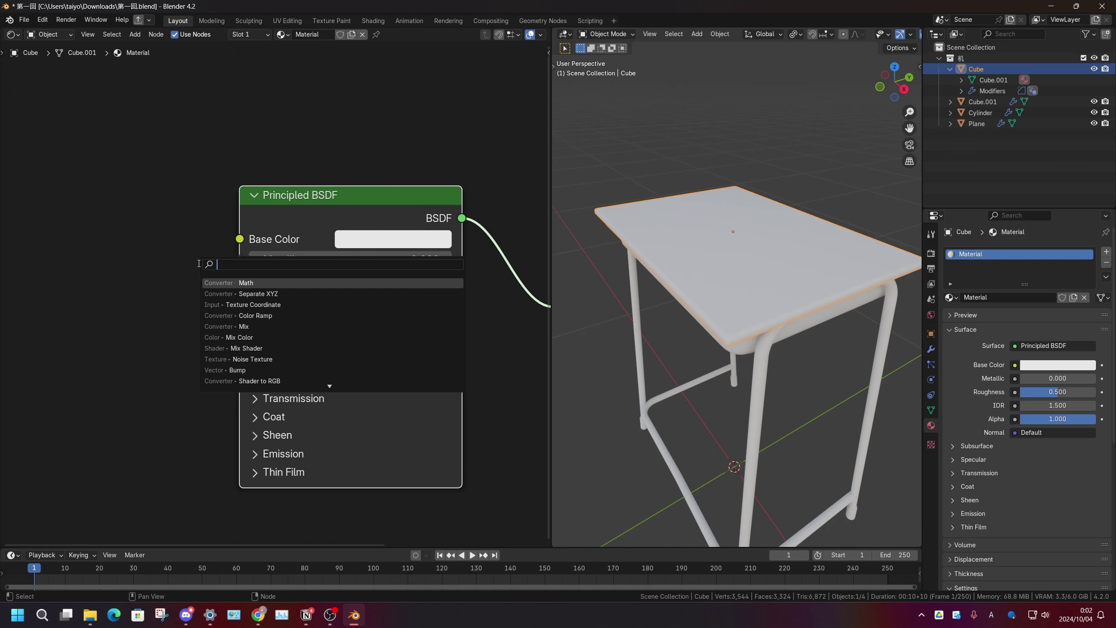
text(wave)
key(Down)
key(Return)
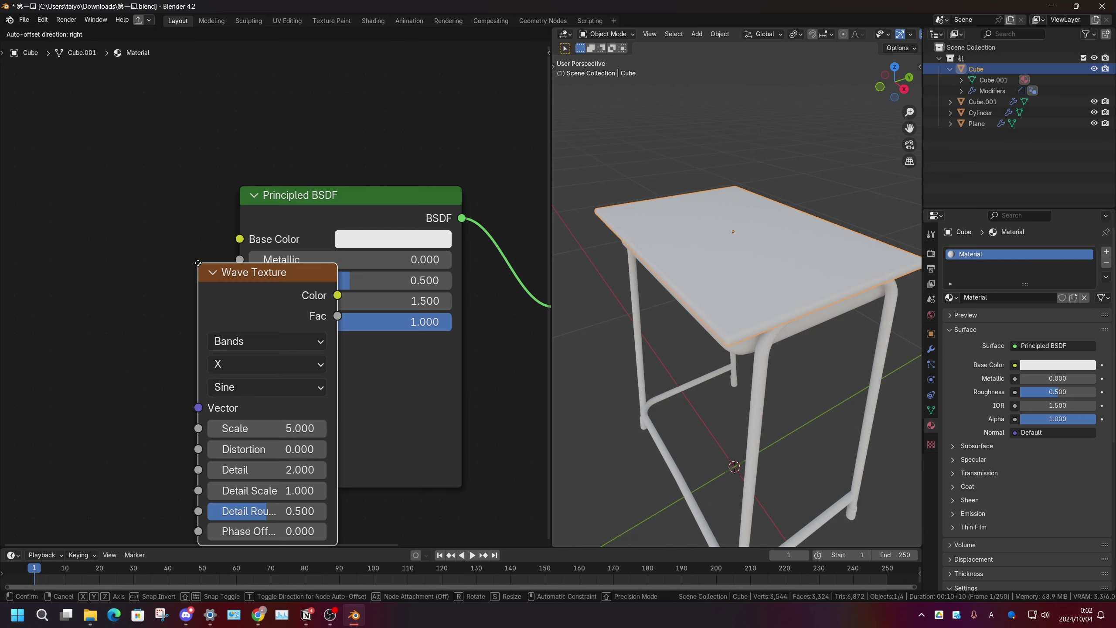
drag(198, 263, 74, 190)
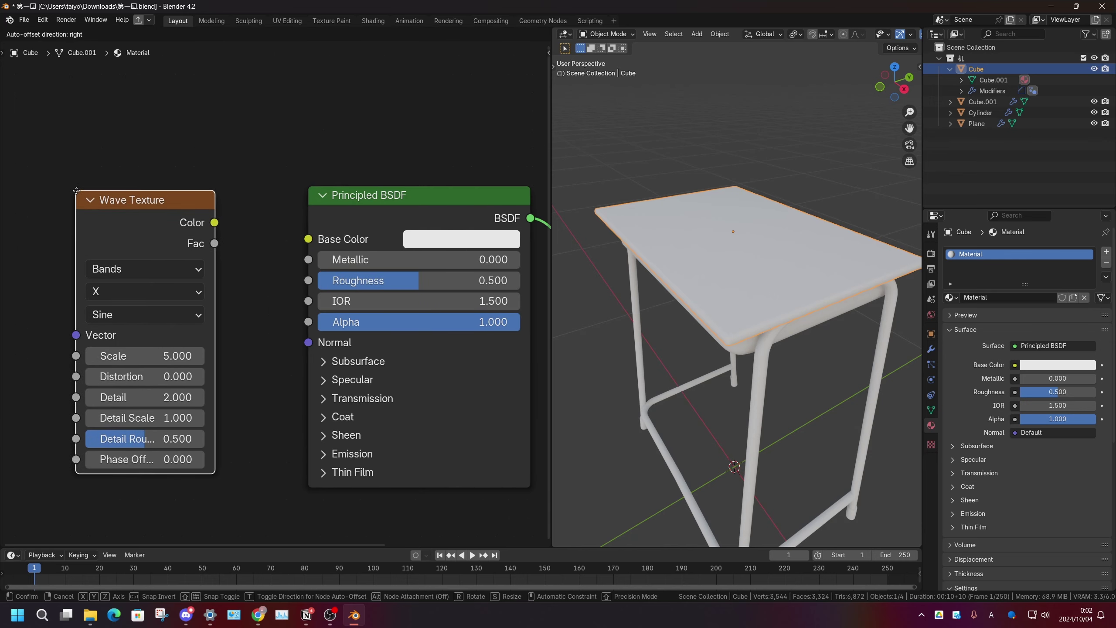
click(74, 189)
scroll(166, 228, down, 1)
Step: Link the Wave Texture's Color into Base Color and lower its Scale to 3.4
drag(164, 226, 241, 229)
middle_drag(592, 241, 602, 257)
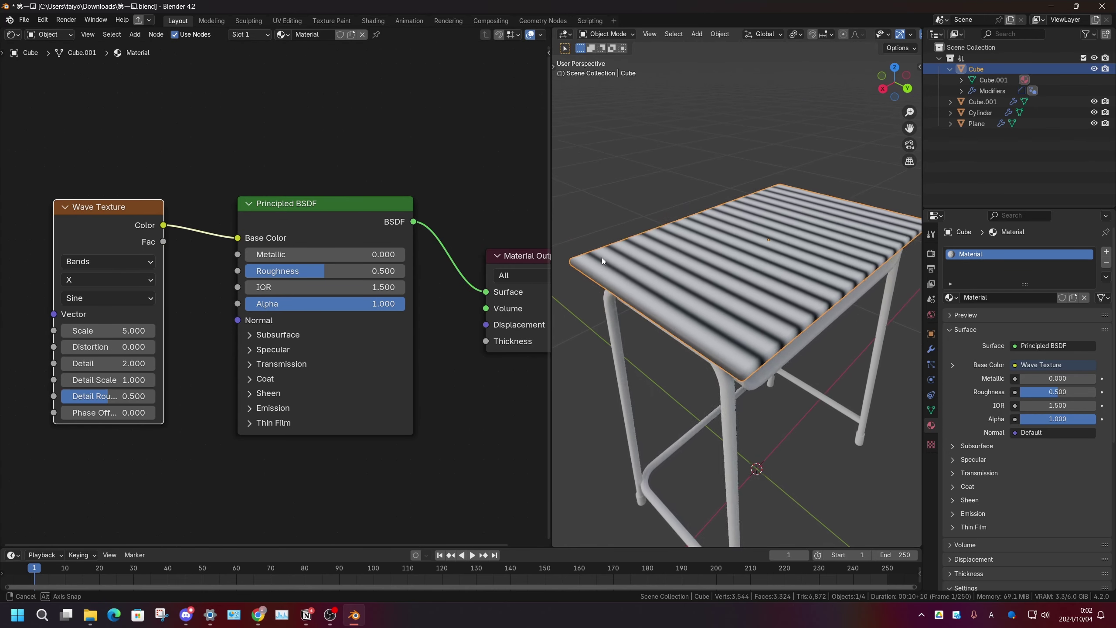
scroll(126, 410, up, 2)
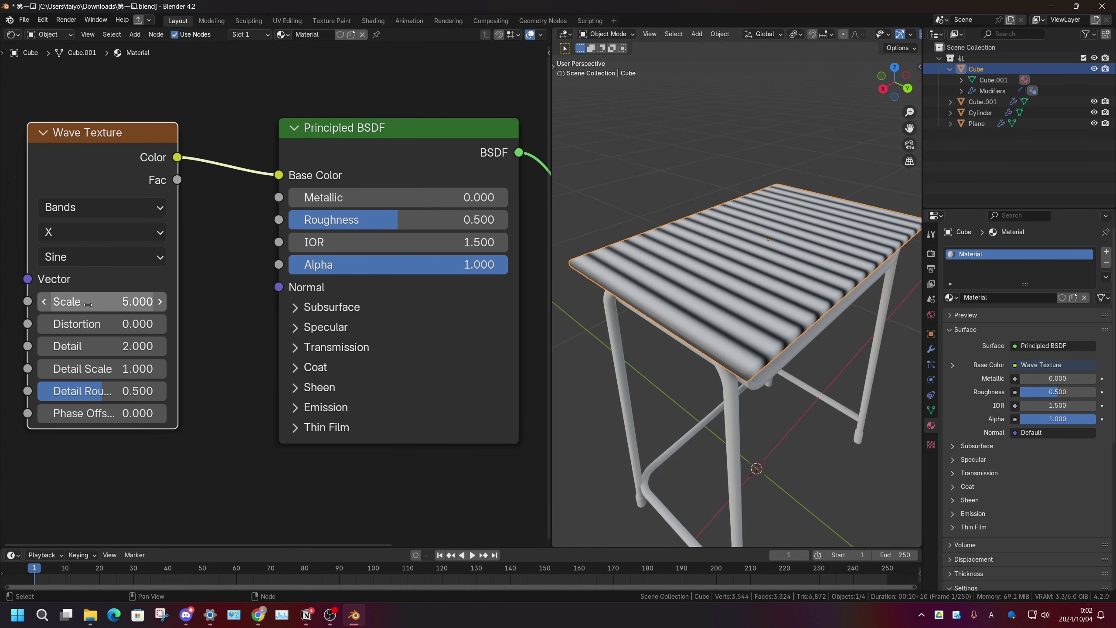
mouse_move(101, 301)
mouse_down()
mouse_move(86, 302)
mouse_move(93, 324)
mouse_move(80, 320)
mouse_move(114, 346)
mouse_move(66, 347)
mouse_move(84, 346)
mouse_up()
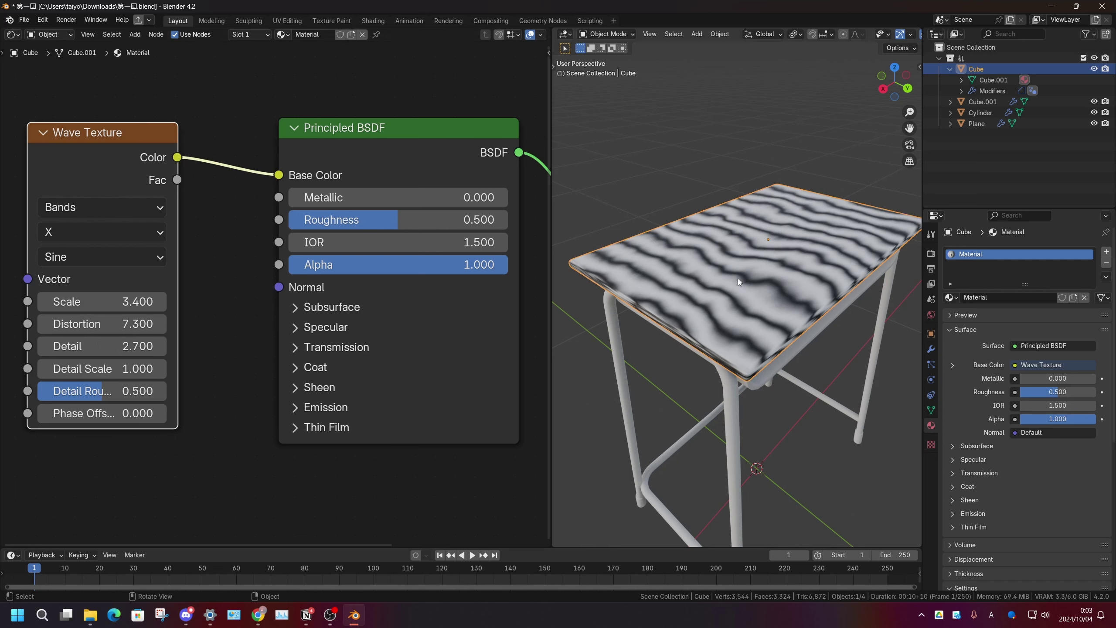
Step: Set the wave Bands Direction to Y and move the Wave Texture node further left
click(88, 230)
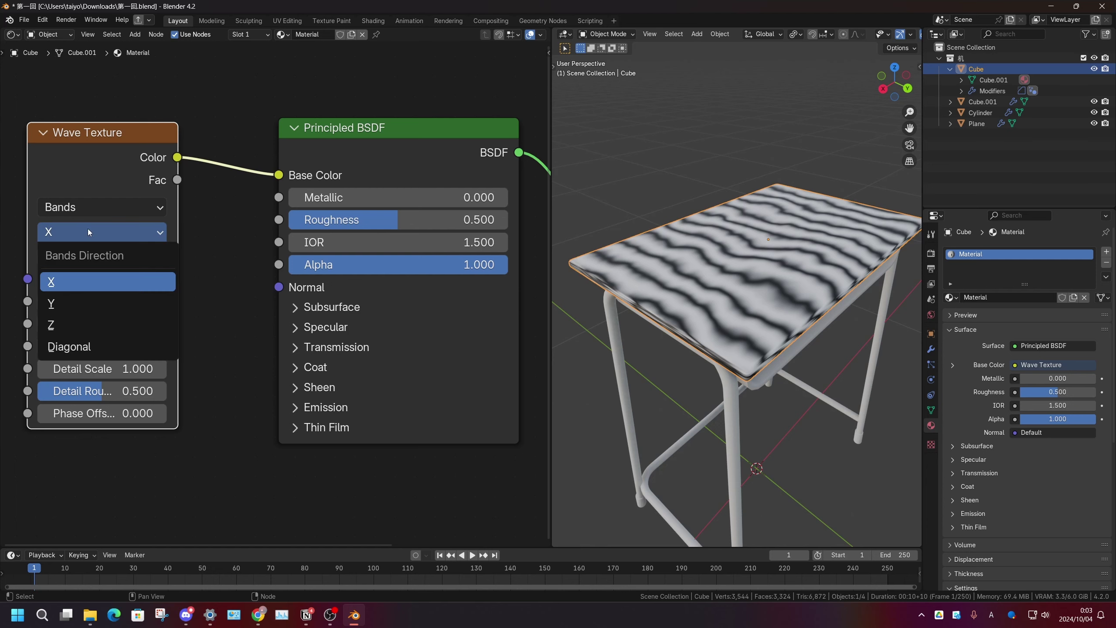
click(97, 298)
mouse_move(704, 314)
middle_down()
mouse_move(682, 375)
mouse_move(673, 356)
middle_up()
scroll(482, 253, down, 2)
middle_drag(228, 229, 363, 299)
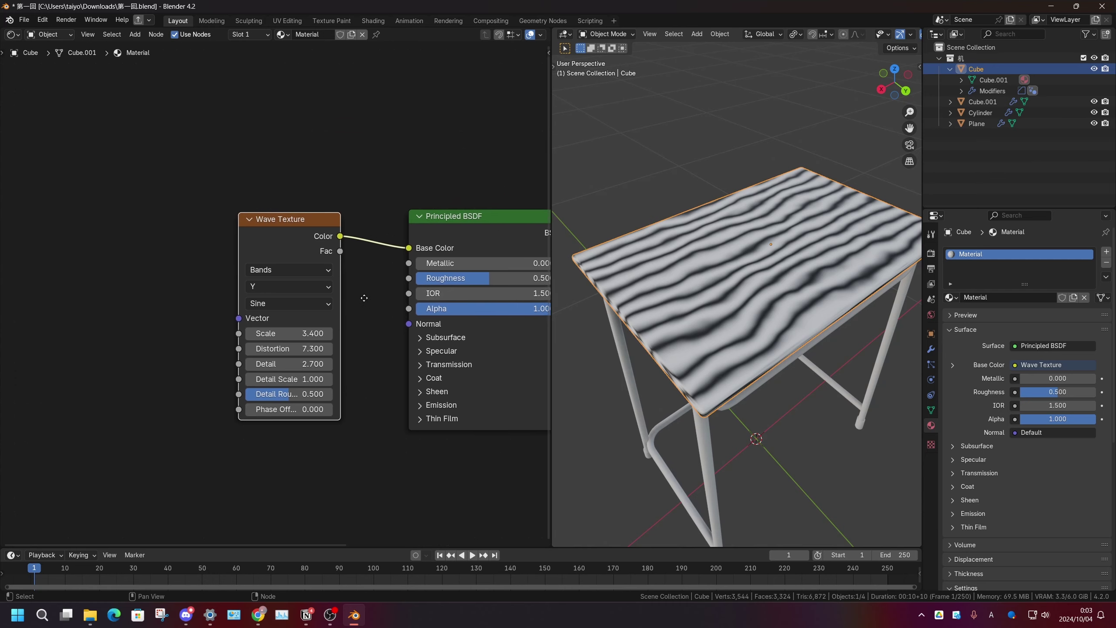
mouse_move(314, 250)
mouse_down()
mouse_move(286, 232)
mouse_move(177, 229)
mouse_up()
scroll(317, 238, up, 2)
shift+scroll(313, 240, up, 2)
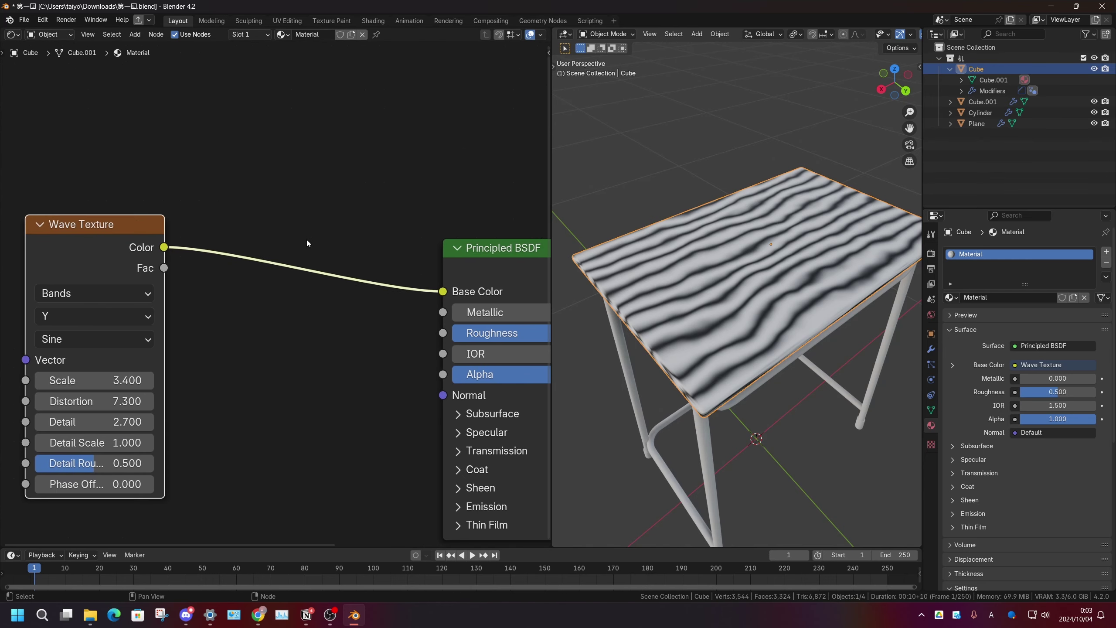
key(shift+a)
Step: Insert a Color Ramp node on the link between the Wave Texture and the shader
click(308, 240)
text(col)
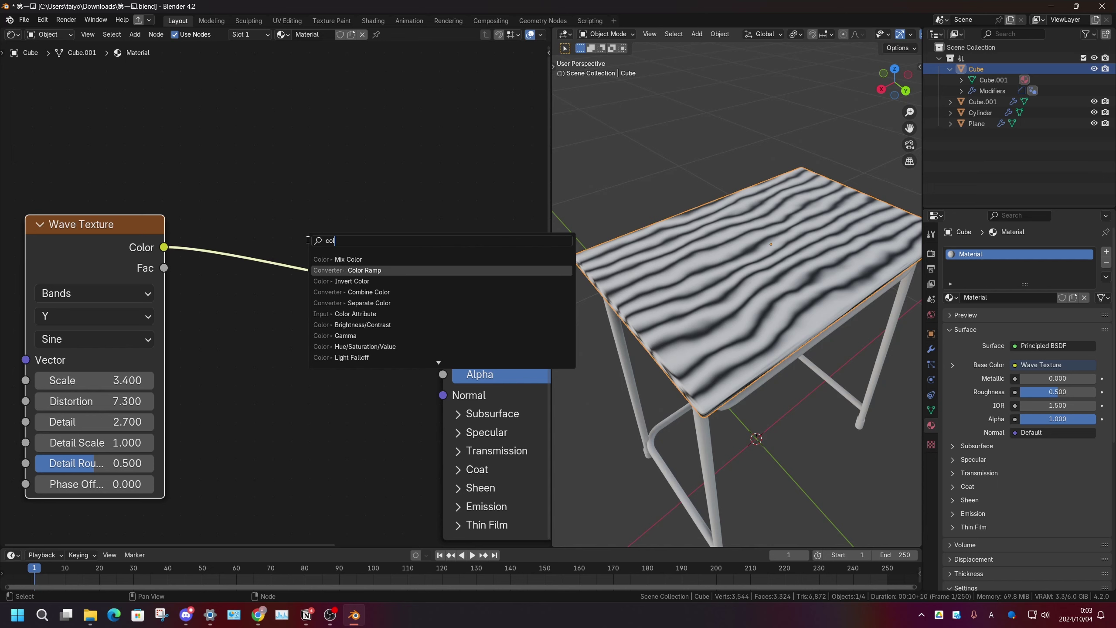
key(Return)
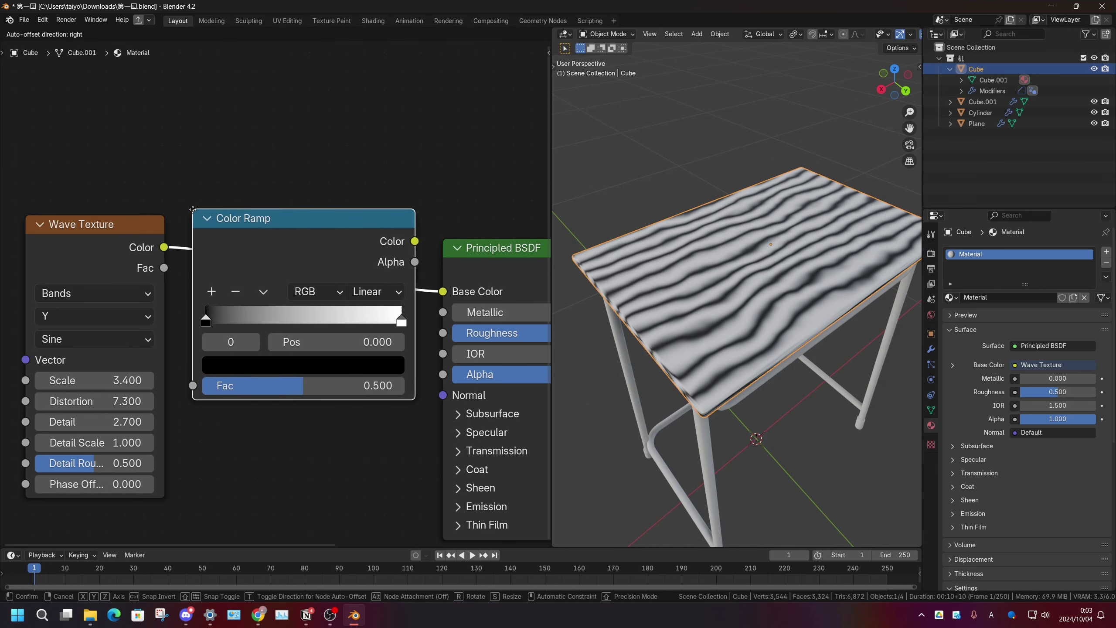
click(199, 208)
scroll(226, 313, up, 1)
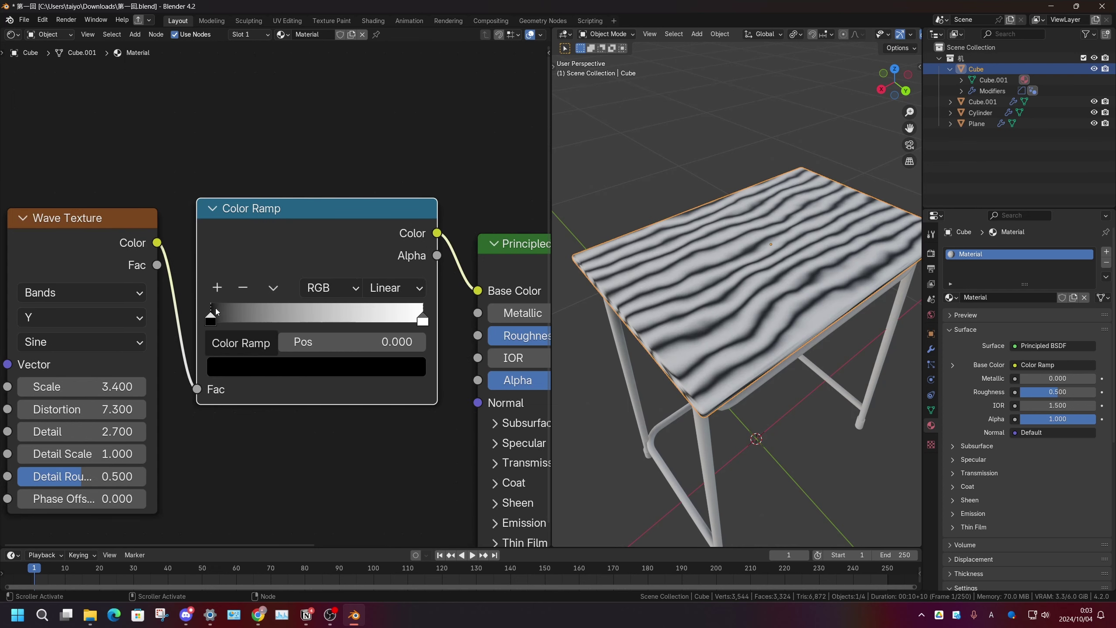
Step: Recolour the ramp's black end stop to yellow
click(263, 370)
drag(408, 225, 408, 139)
drag(304, 139, 270, 173)
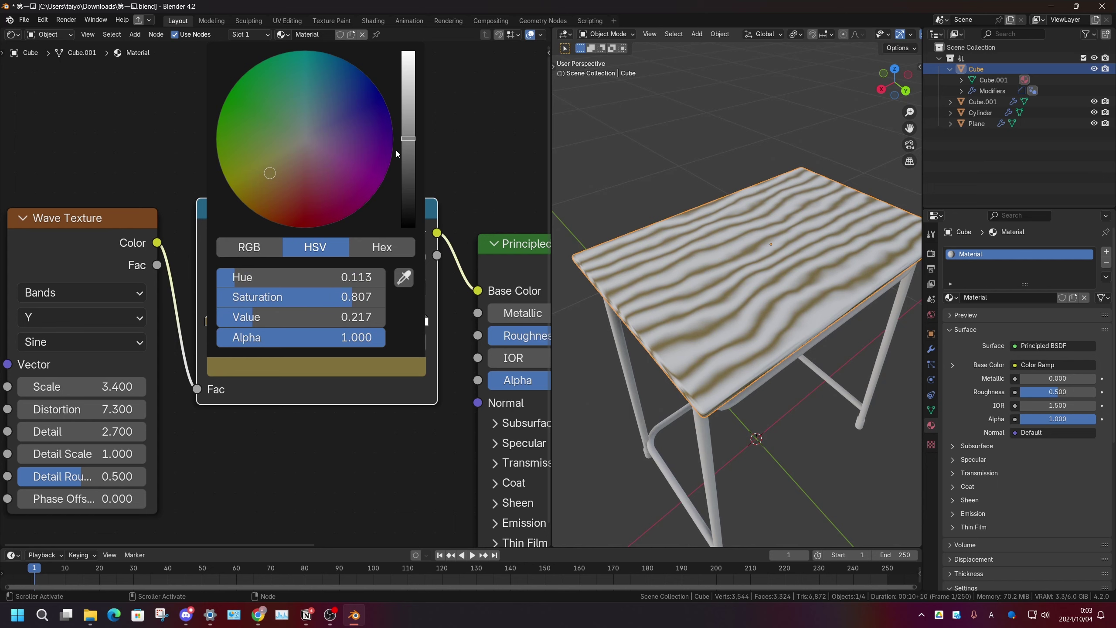
click(408, 95)
scroll(380, 376, up, 1)
mouse_move(187, 315)
mouse_down()
mouse_move(382, 308)
mouse_move(179, 307)
mouse_up()
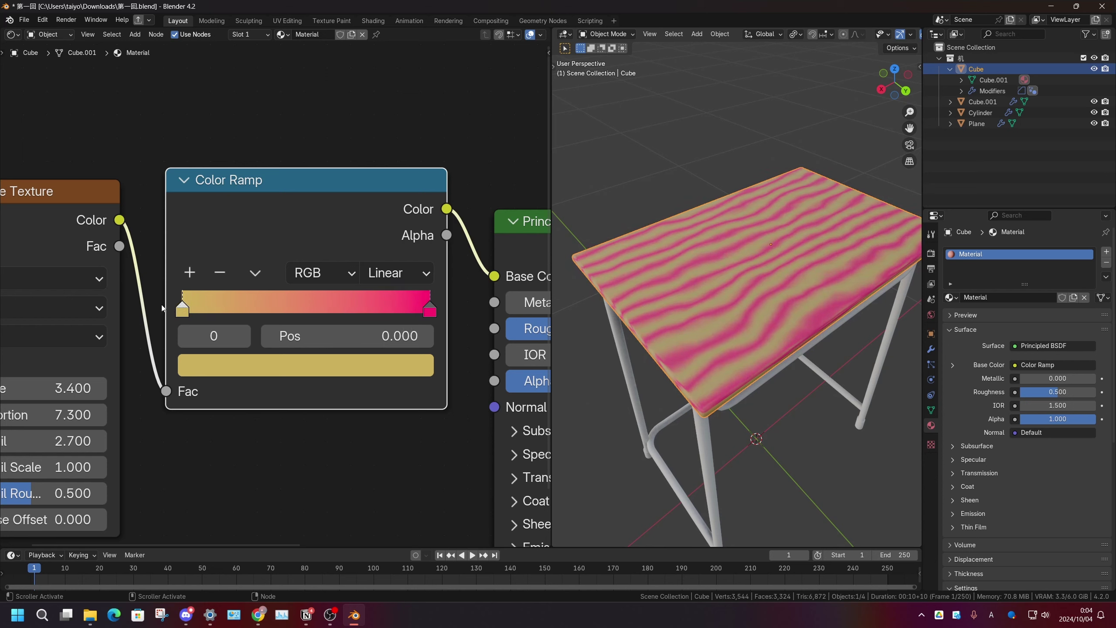
Step: Add a blue middle stop at 0.420 to the ramp, then delete it again
click(189, 274)
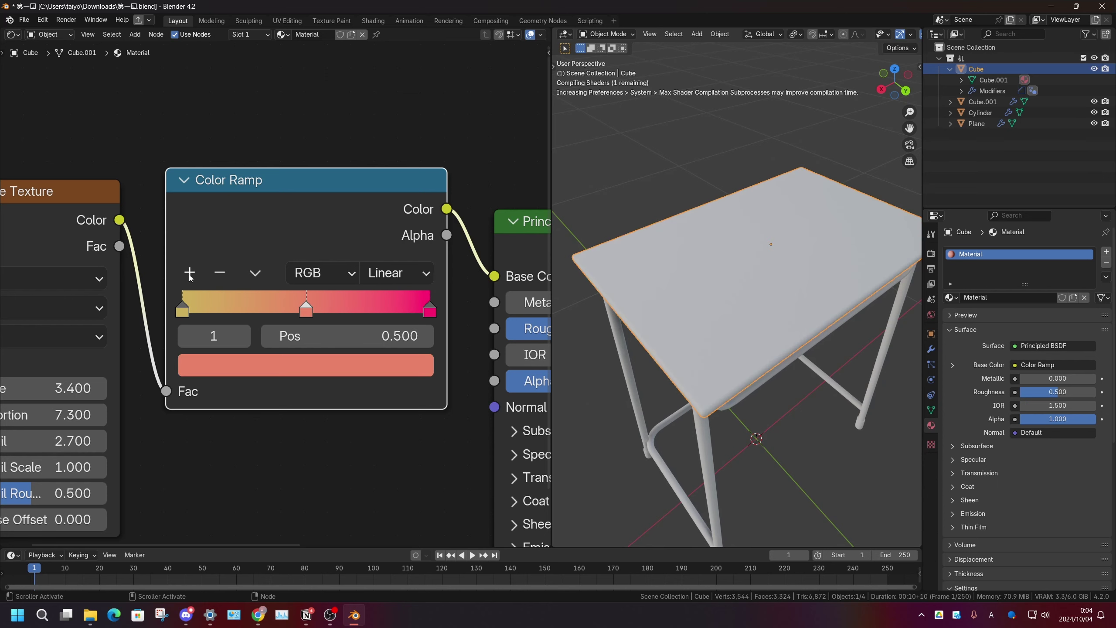
click(319, 367)
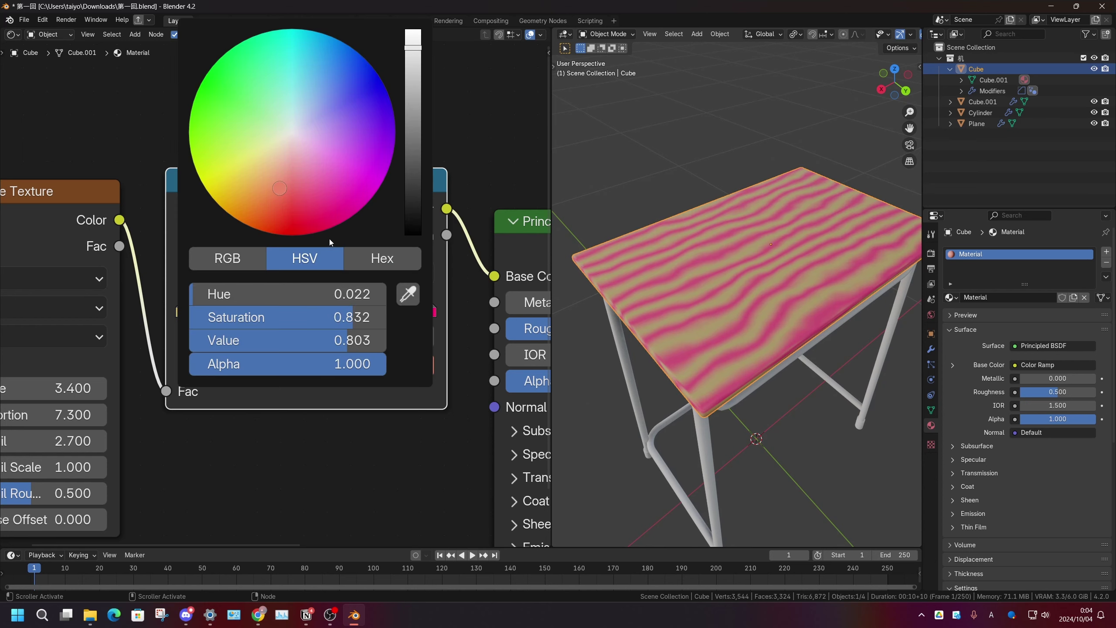
drag(386, 95, 389, 93)
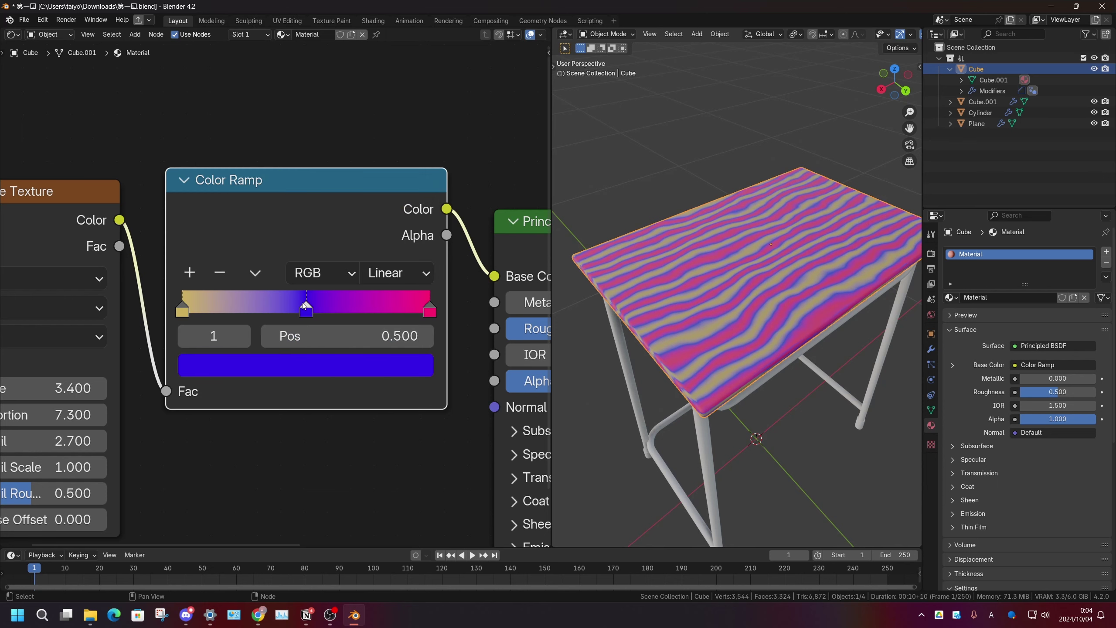
drag(304, 305, 286, 307)
click(221, 275)
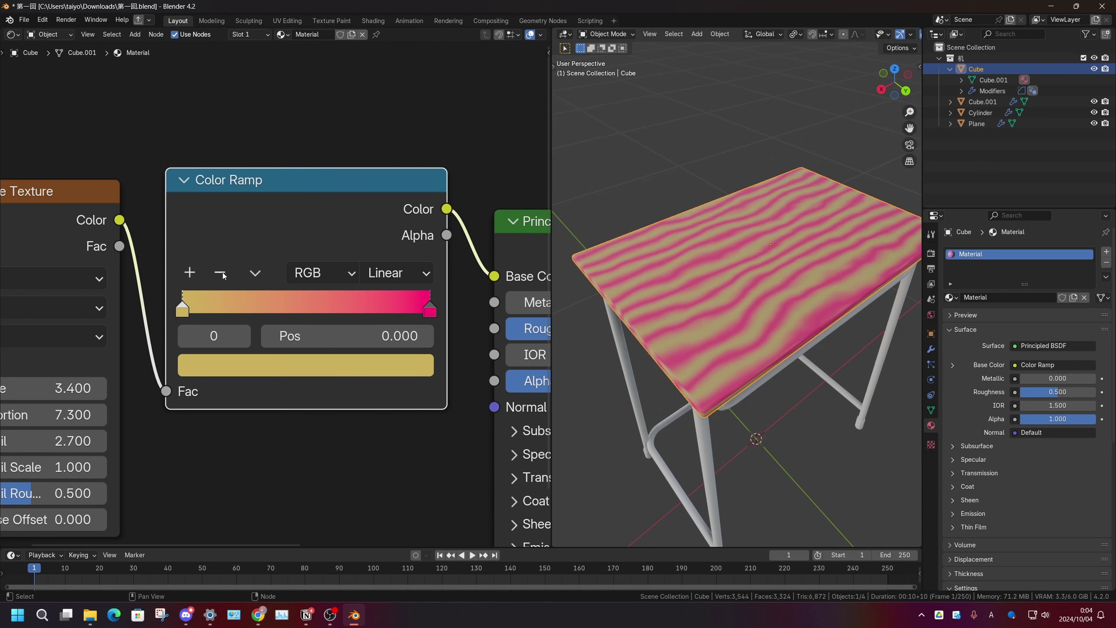
Step: Move the Wave Texture node up and to the left
scroll(221, 275, down, 2)
key(g)
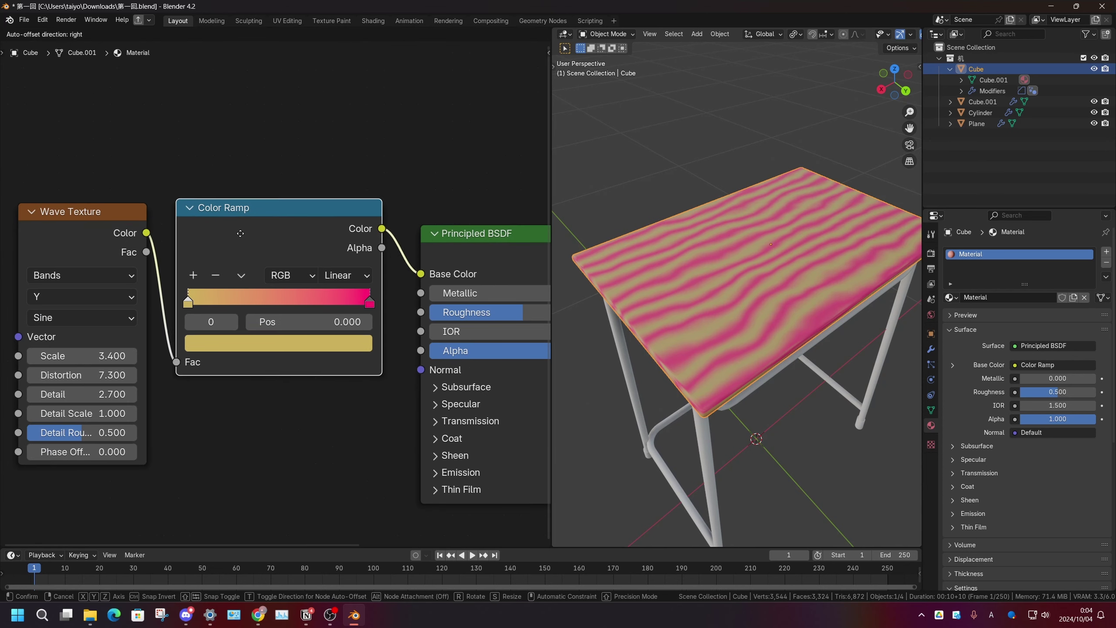
click(81, 230)
drag(105, 228, 102, 214)
Step: Eyedrop a wood colour from a reference photo into the Color Ramp stop
click(102, 214)
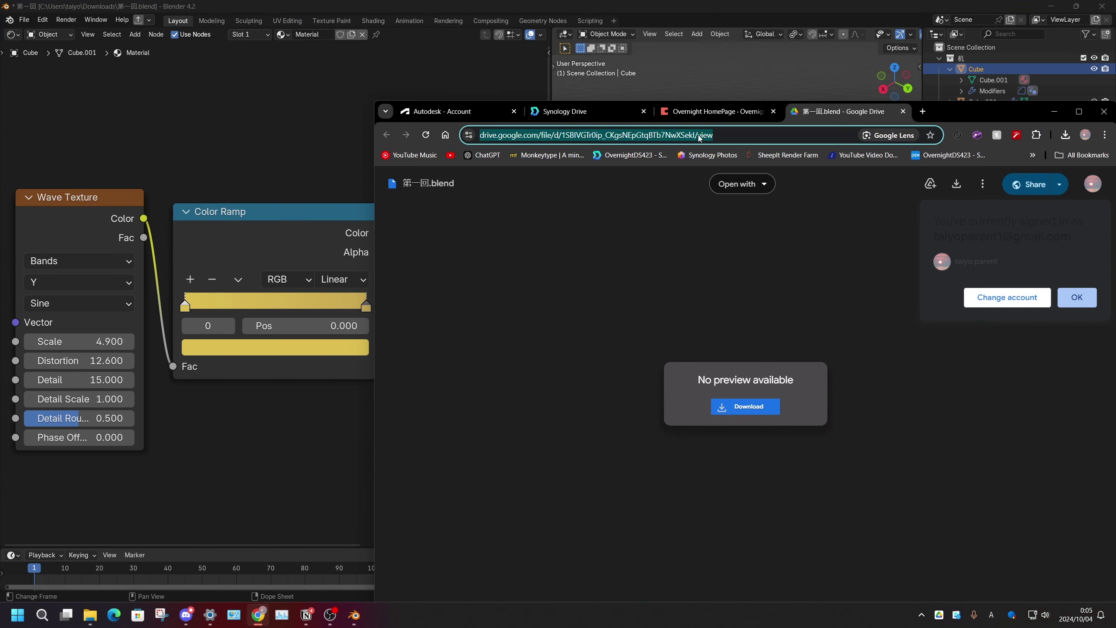
key(BackSpace)
text(も)
key(Return)
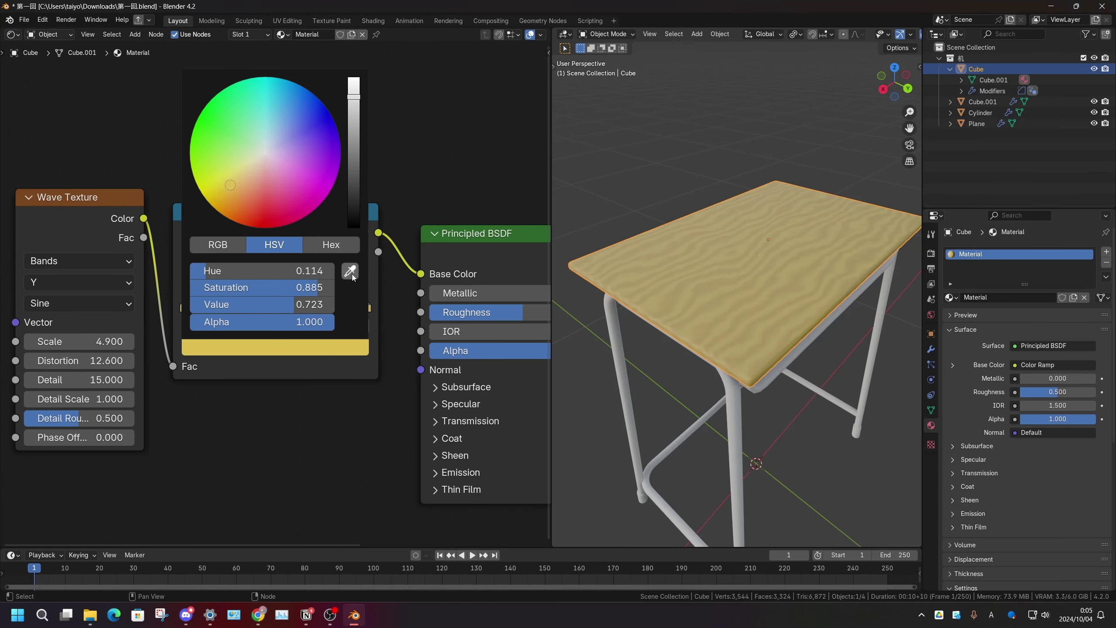
click(355, 268)
key(alt+Tab)
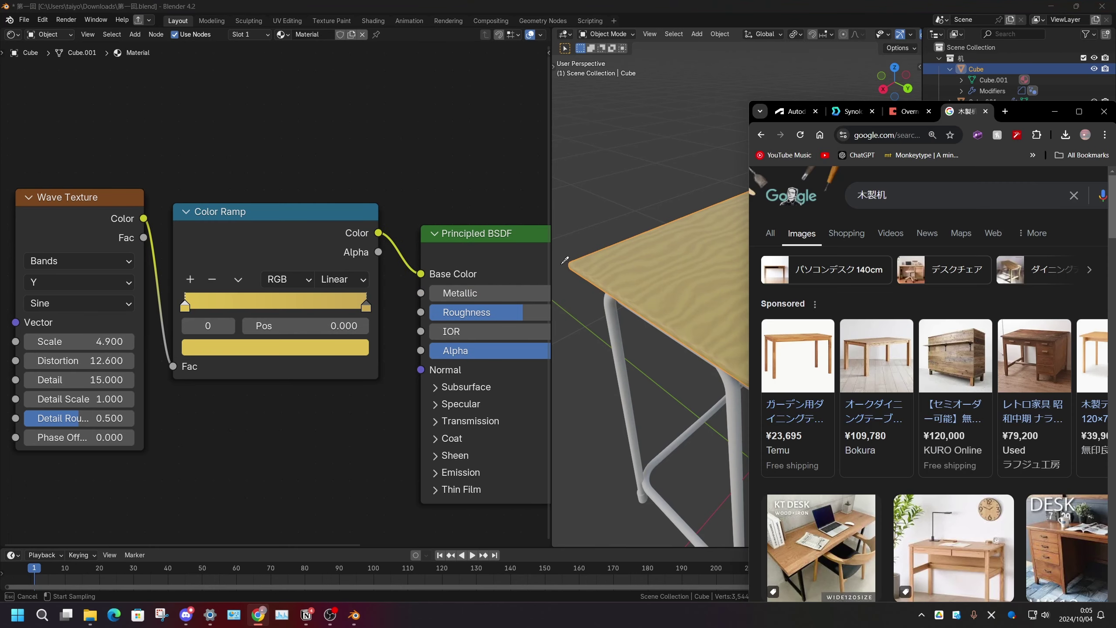
click(970, 564)
key(alt+Tab)
double_click(429, 244)
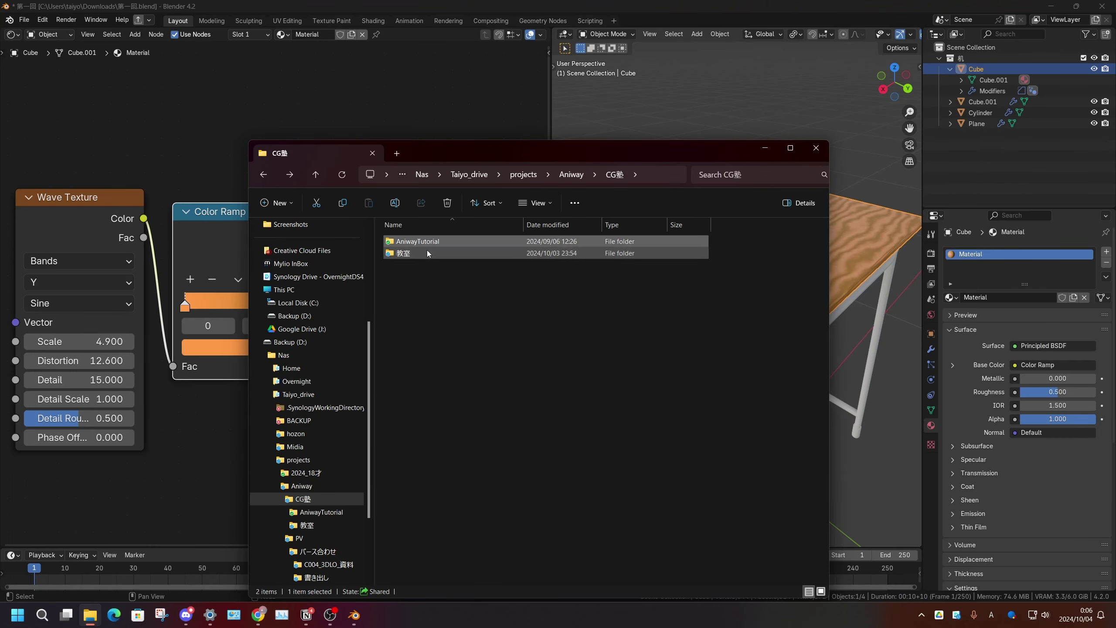
key(alt+Tab)
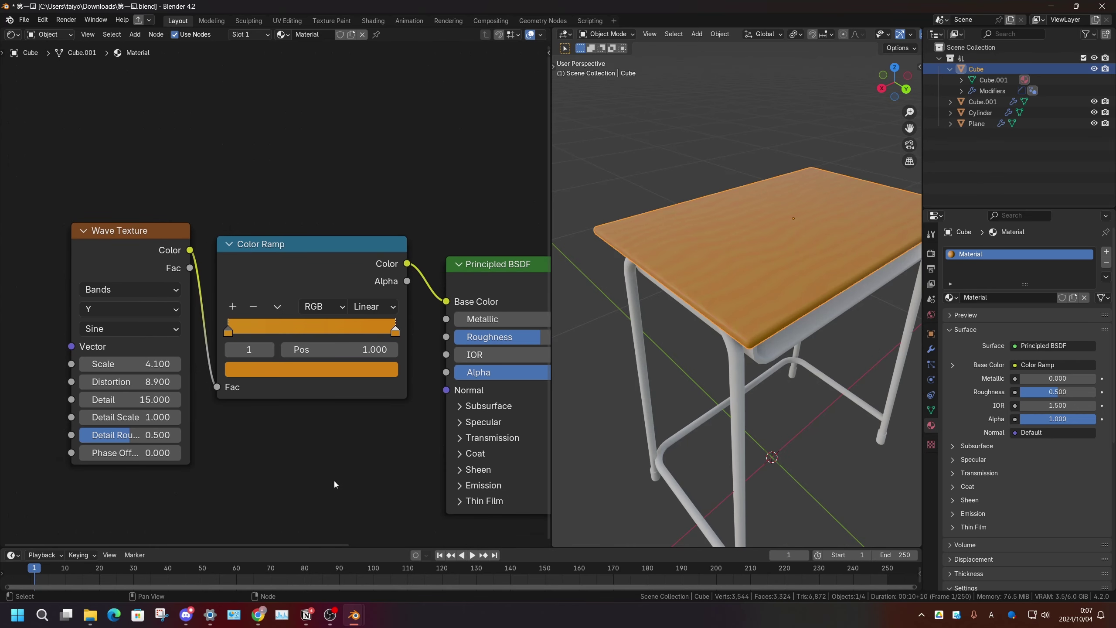
Step: Show the ramp colour as hex and keep it at CD8819
drag(341, 495, 192, 440)
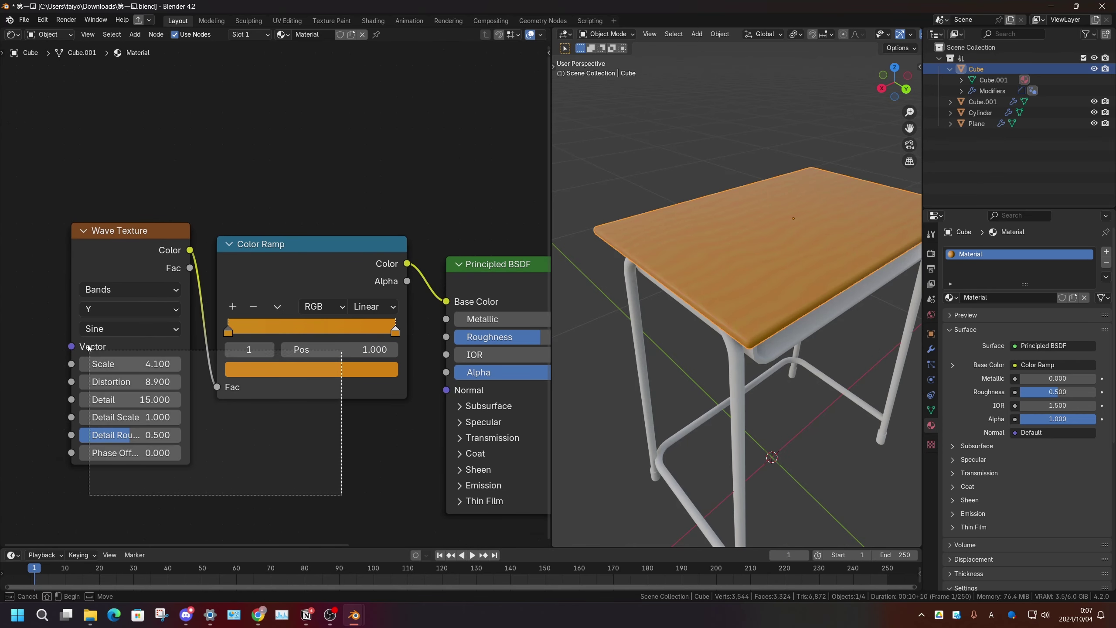
click(229, 368)
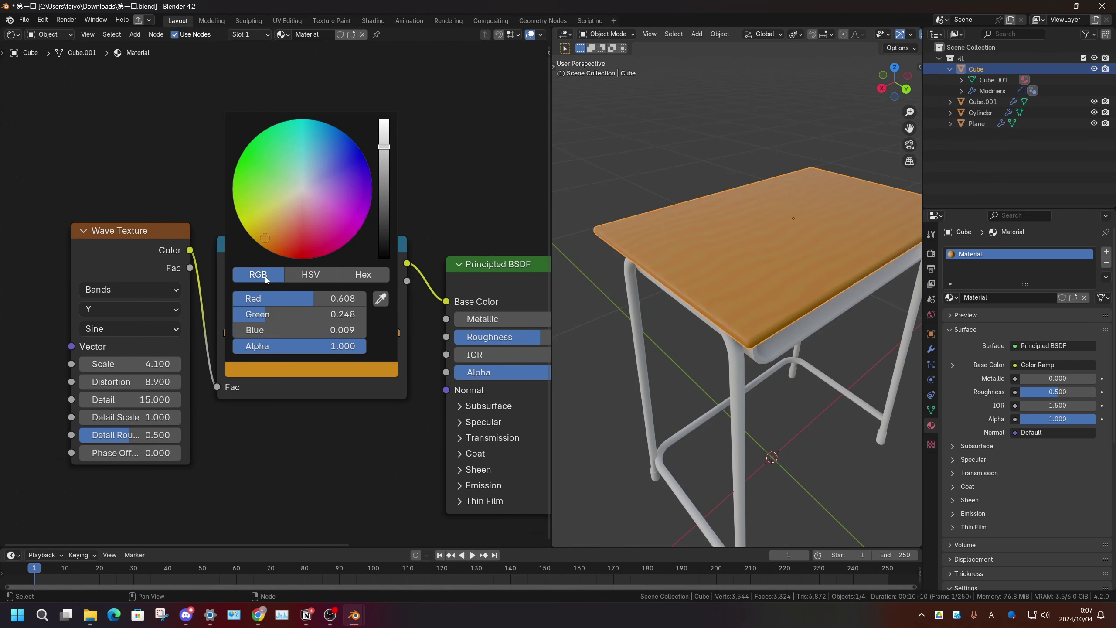
click(374, 279)
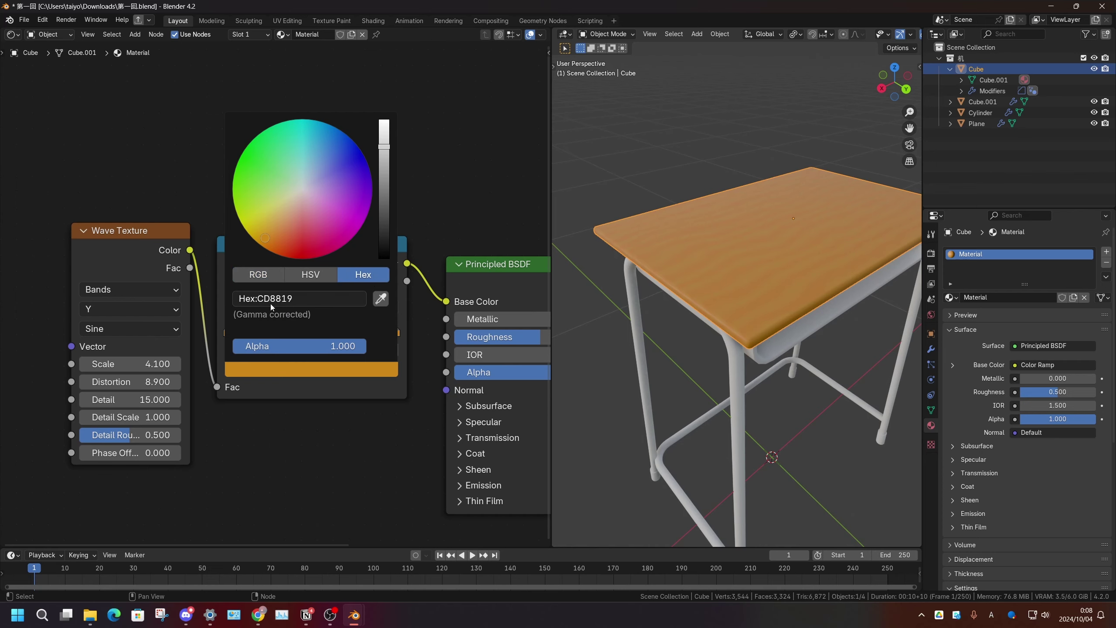
click(294, 303)
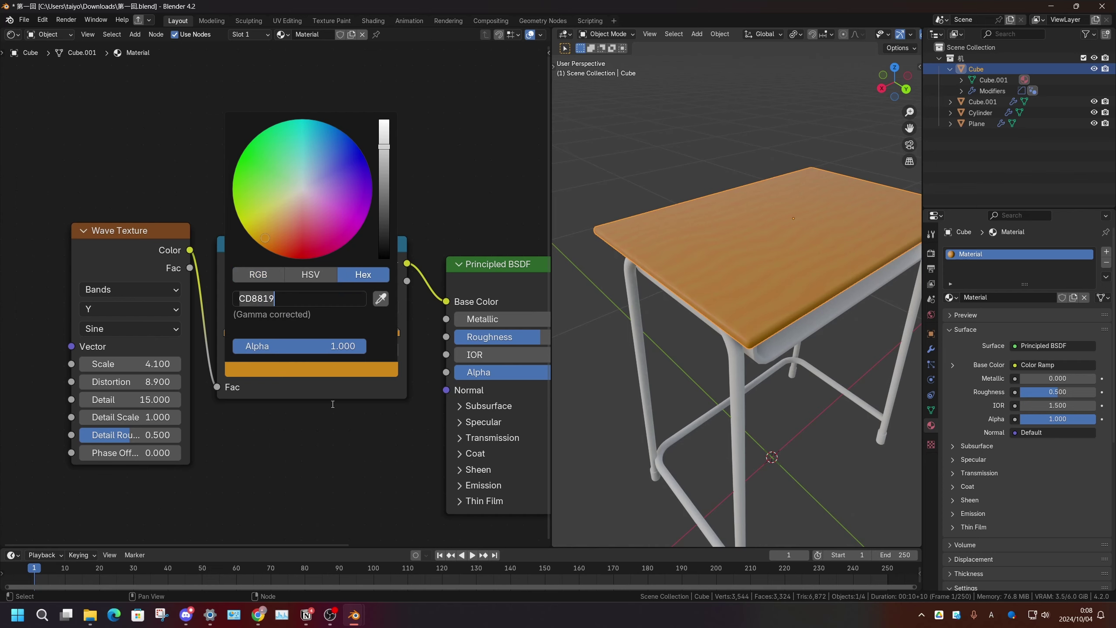
key(Return)
Step: Drop the desk top's Roughness to 0.000 and inspect the glossy reflections
scroll(395, 378, down, 2)
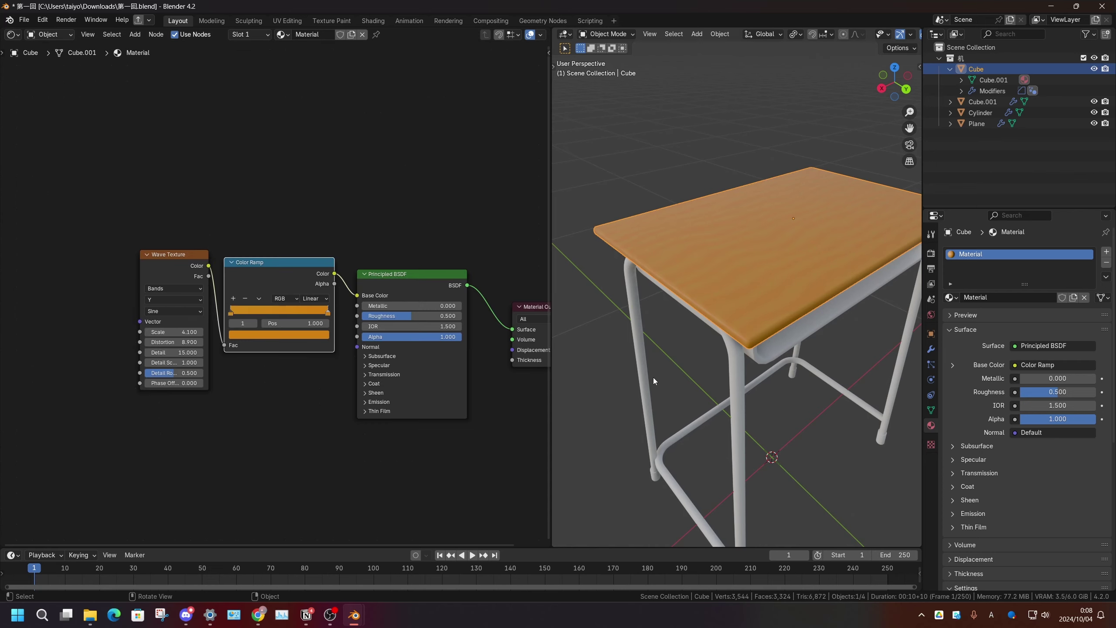
middle_drag(653, 377, 651, 365)
scroll(413, 423, up, 2)
scroll(413, 423, up, 2)
middle_drag(415, 352, 323, 359)
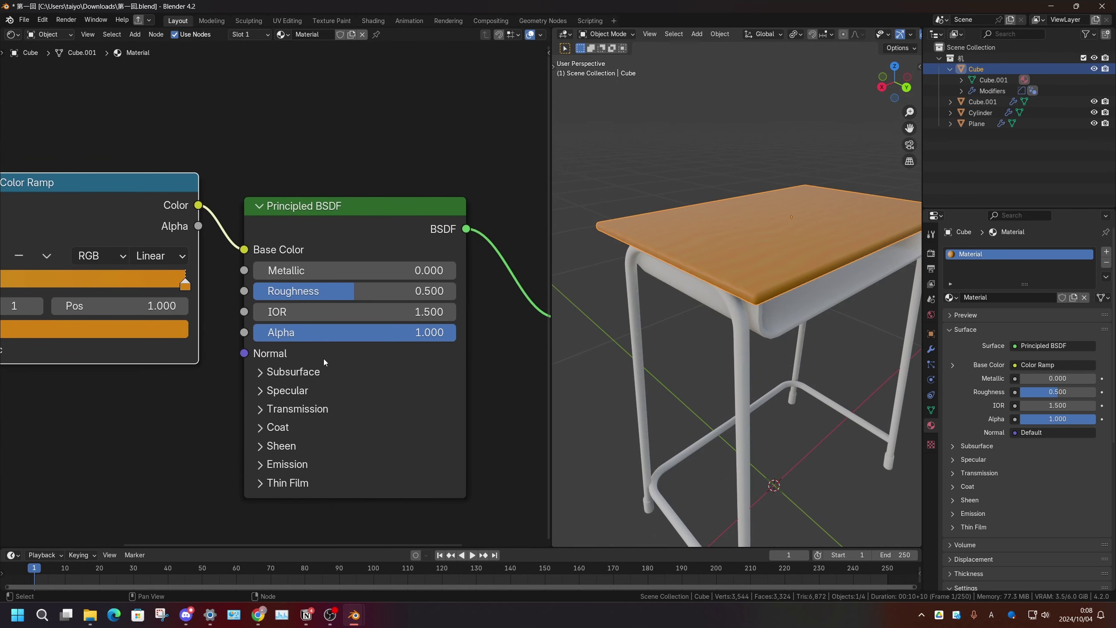
drag(306, 291, 264, 291)
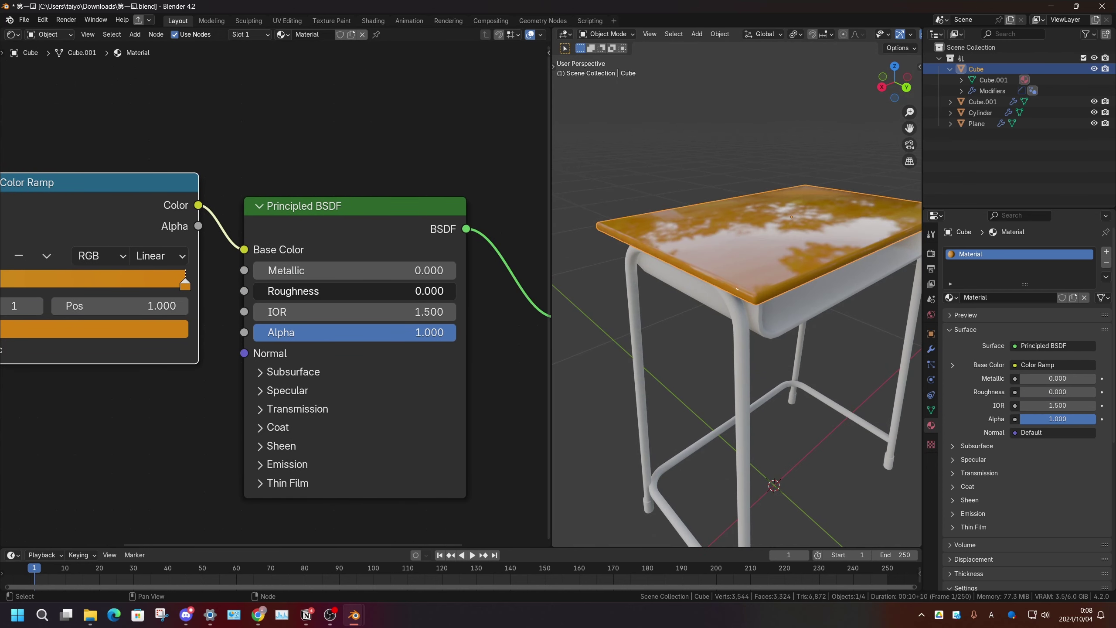
middle_drag(723, 290, 806, 203)
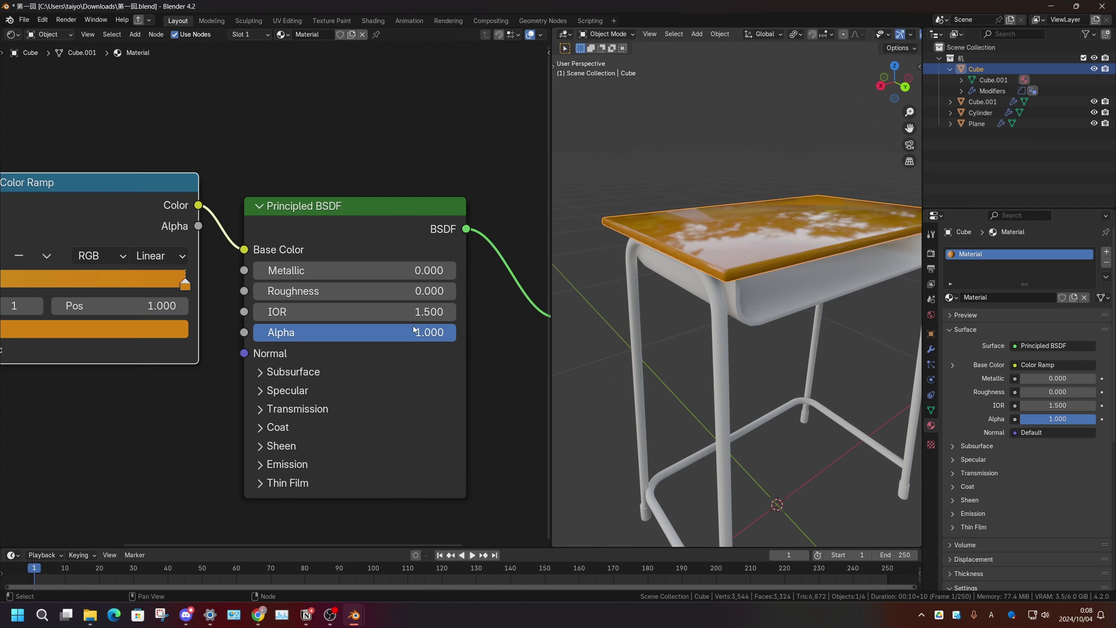
Step: Raise Roughness to 1.000 for a matte wood top and reframe the node layout
drag(335, 291, 413, 291)
mouse_move(674, 251)
middle_down()
mouse_move(661, 265)
mouse_move(761, 300)
middle_up()
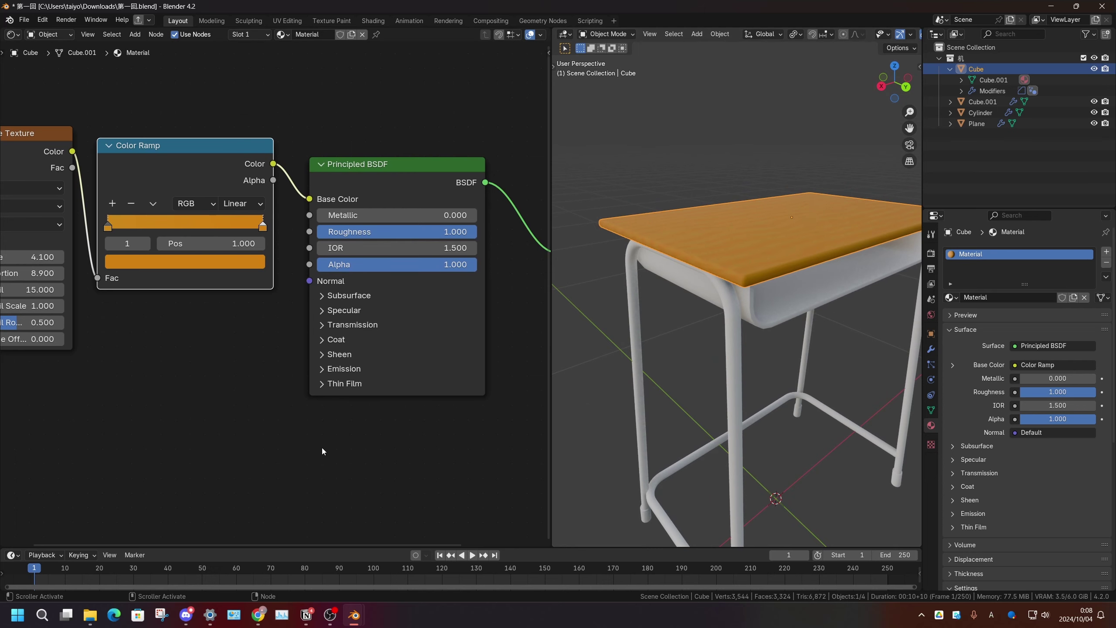
middle_drag(322, 448, 370, 413)
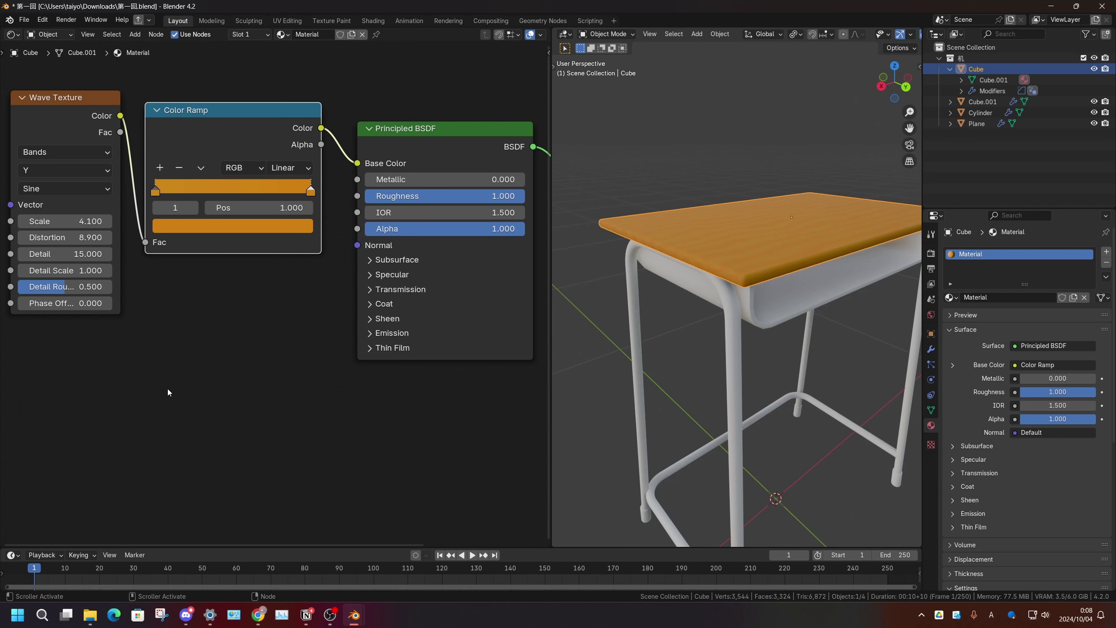
scroll(168, 389, down, 1)
middle_drag(207, 380, 224, 400)
scroll(222, 401, up, 1)
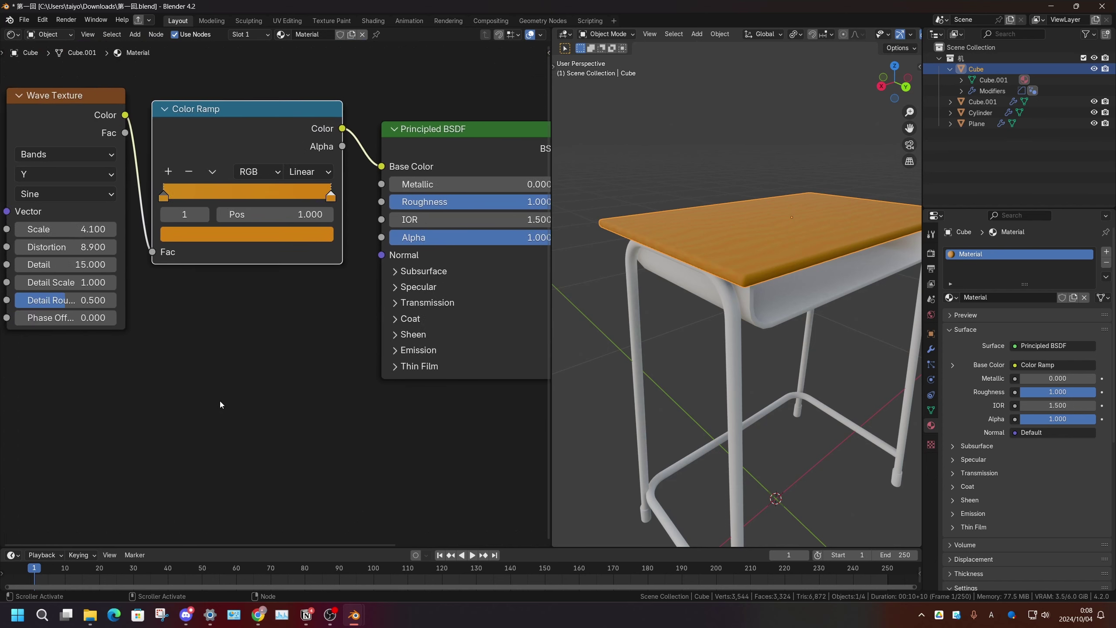
scroll(220, 401, up, 2)
Step: Add a Noise Texture below the Wave Texture and preview its grey noise on the desk
scroll(226, 412, up, 1)
key(shift+a)
text(no)
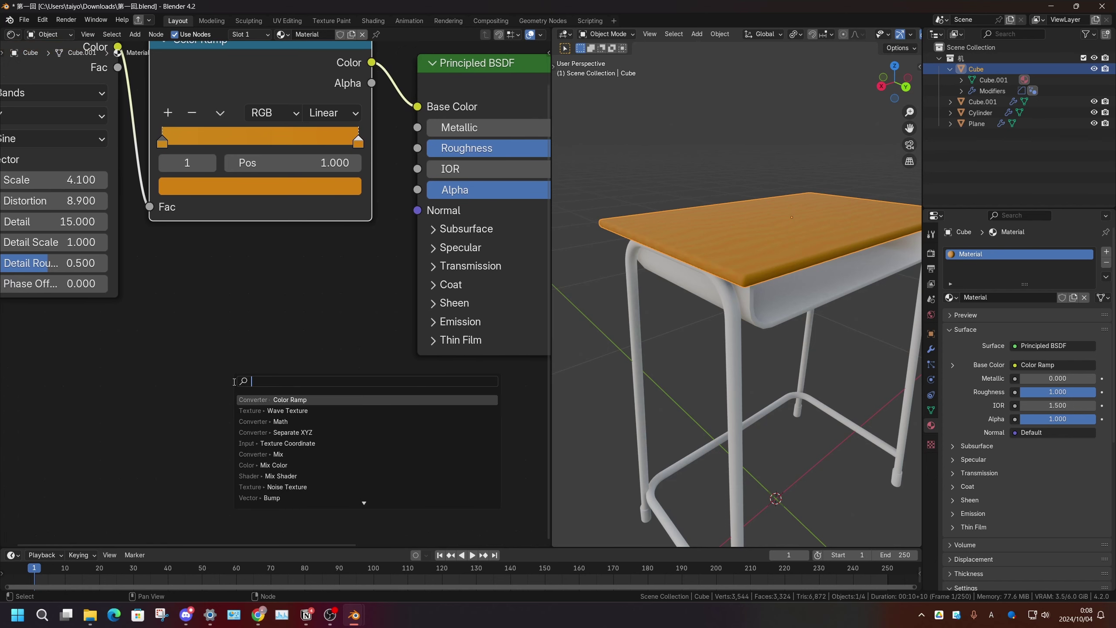
text(ir)
key(Return)
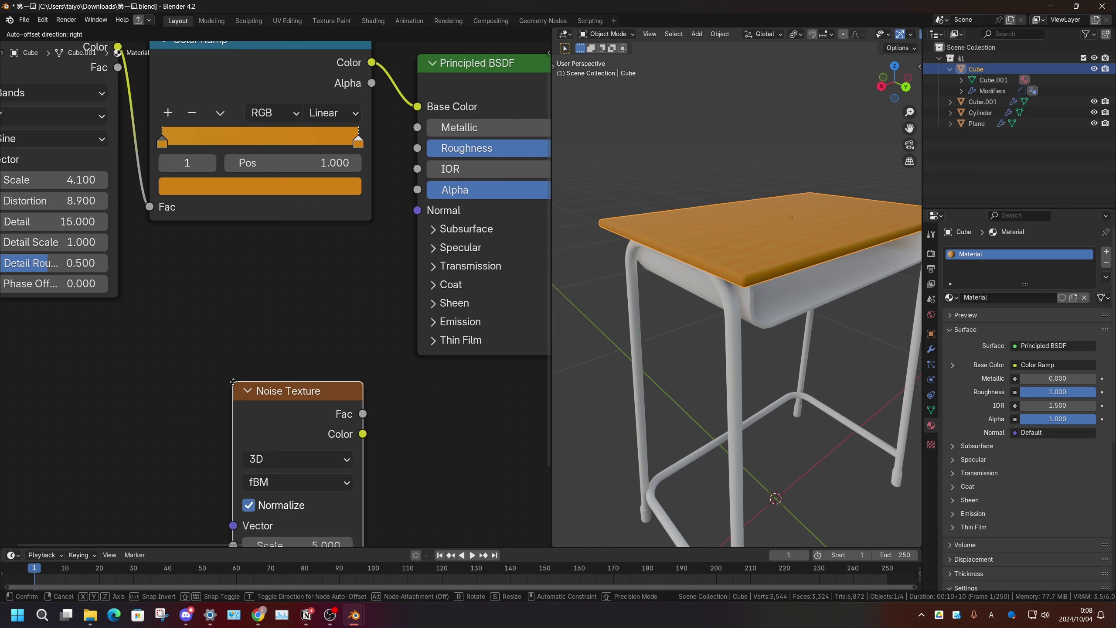
scroll(165, 484, down, 2)
click(170, 366)
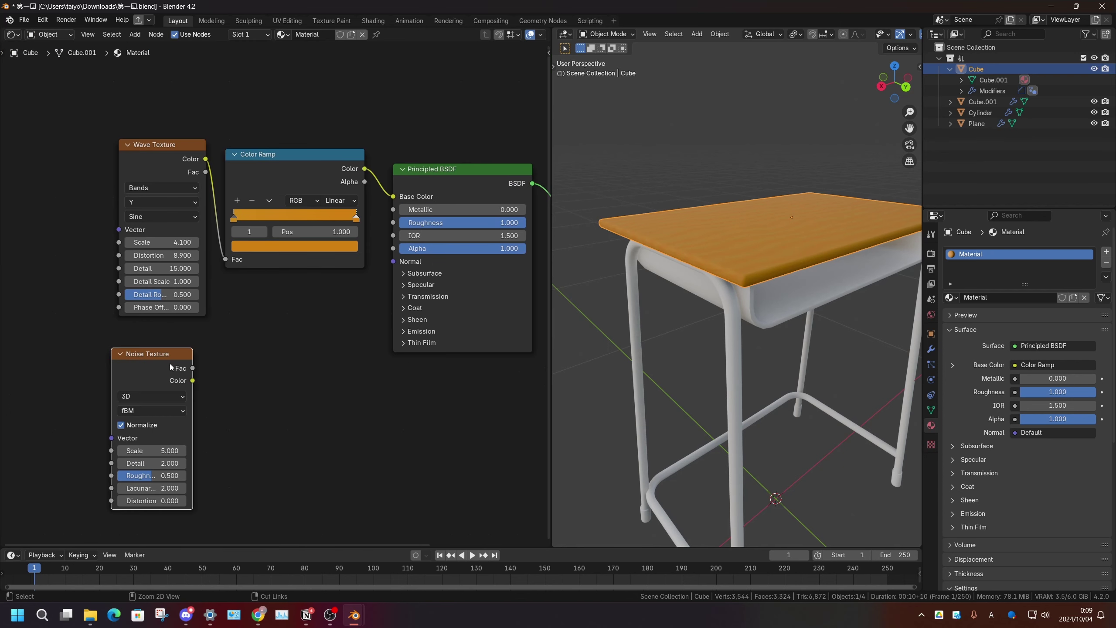
ctrl+shift+click(169, 363)
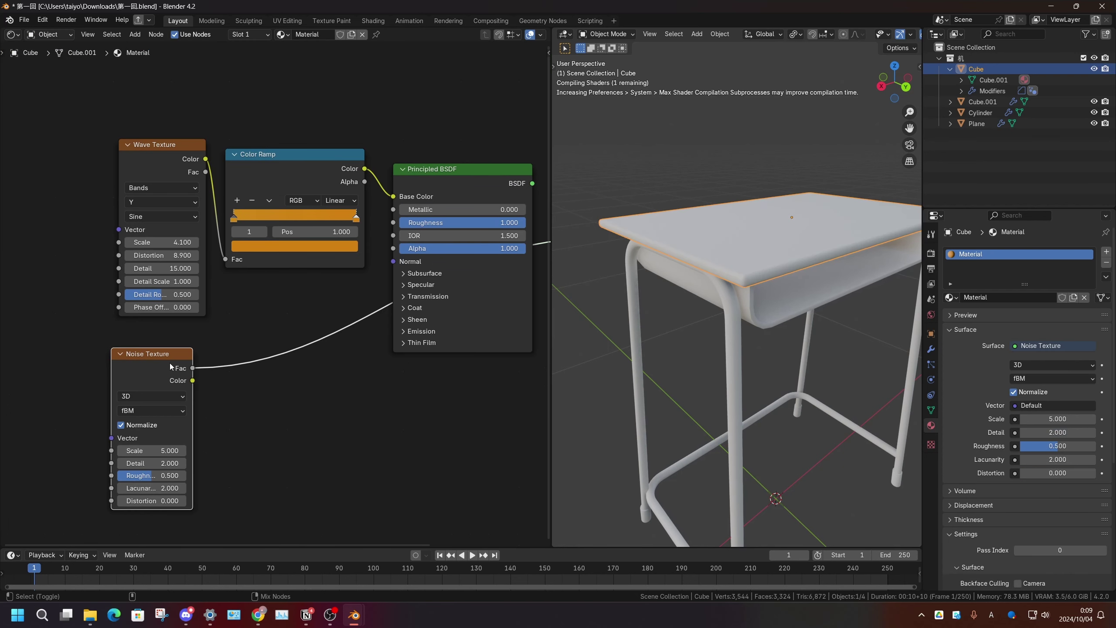
mouse_move(664, 343)
middle_down()
mouse_move(646, 271)
mouse_move(659, 282)
middle_up()
drag(161, 361, 171, 365)
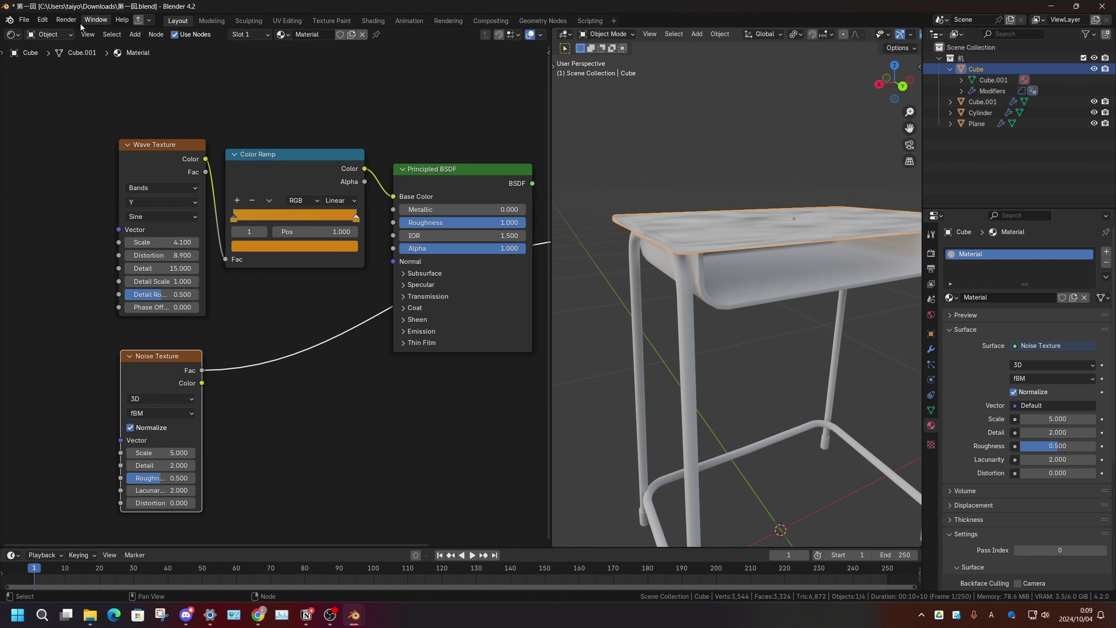
Step: Open Preferences > Add-ons and search 'nod' to find Node Wrangler
click(42, 20)
click(77, 159)
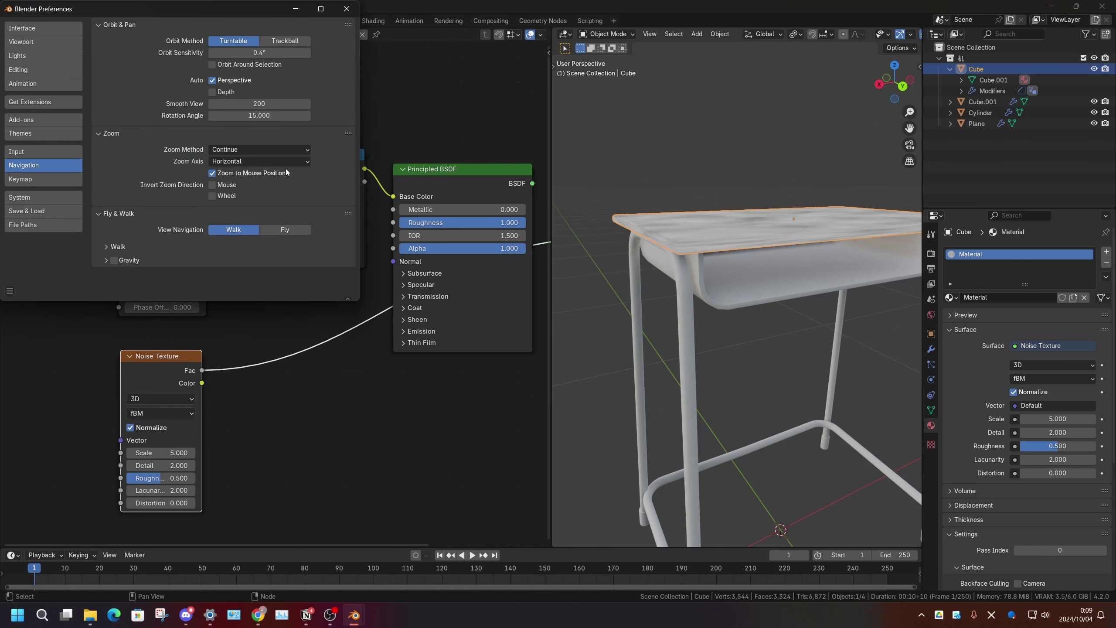
click(26, 119)
drag(250, 10, 494, 87)
text(nod)
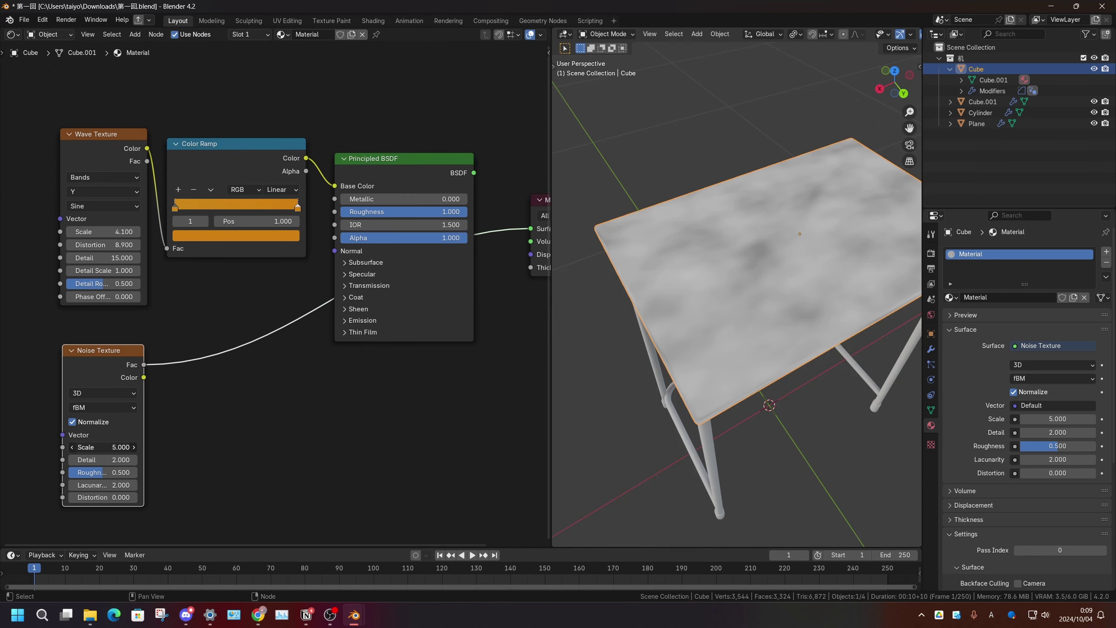
Step: Set noise Scale to 4.700 and Detail to 3.200, then view the full shaded desk top
mouse_move(104, 447)
mouse_down()
mouse_move(79, 459)
mouse_move(132, 459)
mouse_move(119, 459)
mouse_up()
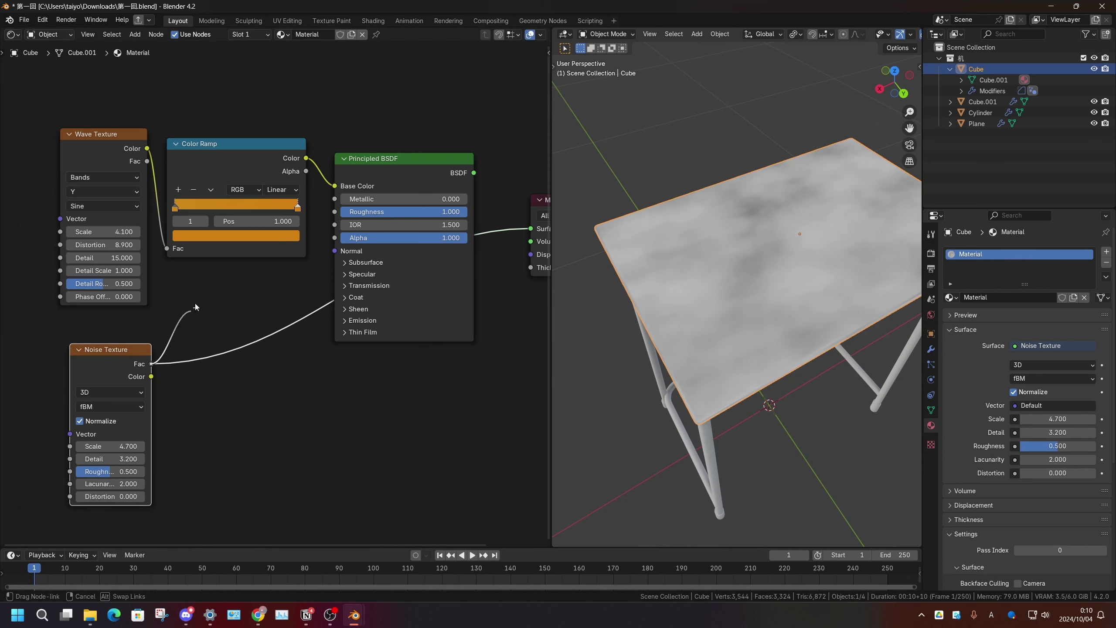
drag(151, 364, 328, 215)
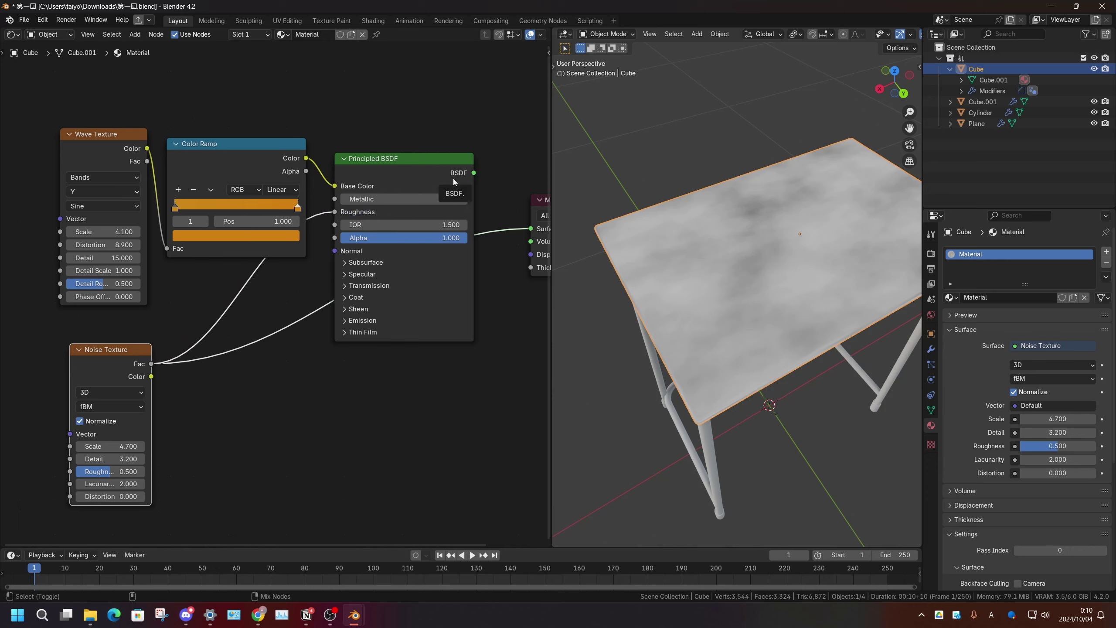
ctrl+shift+click(454, 178)
middle_drag(615, 211, 646, 225)
scroll(663, 224, up, 3)
scroll(638, 235, up, 3)
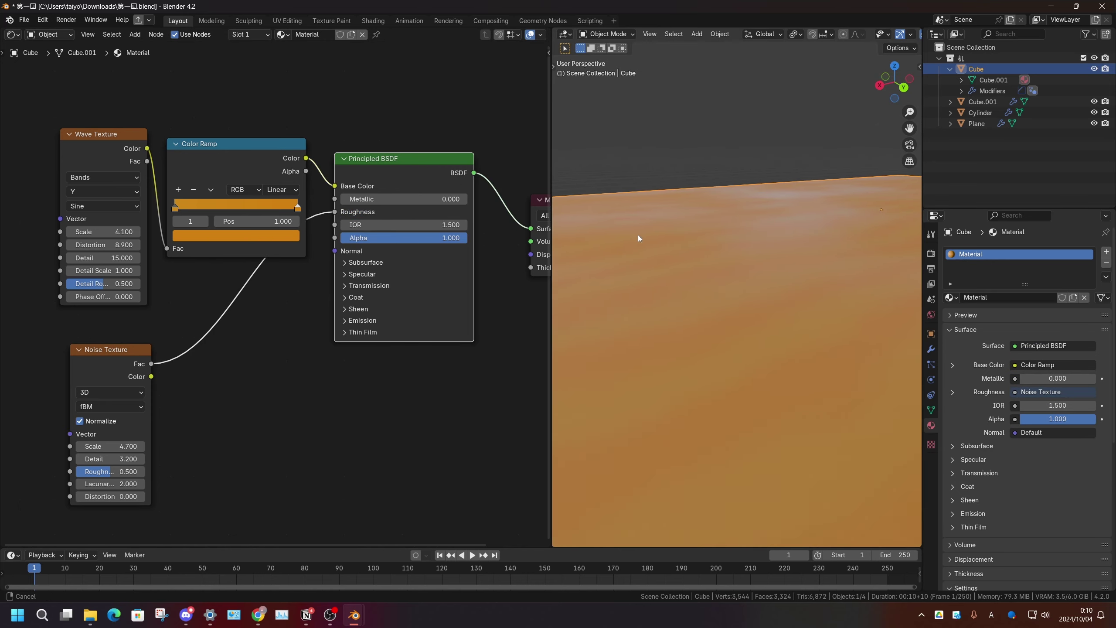
scroll(704, 233, down, 5)
middle_drag(724, 234, 737, 236)
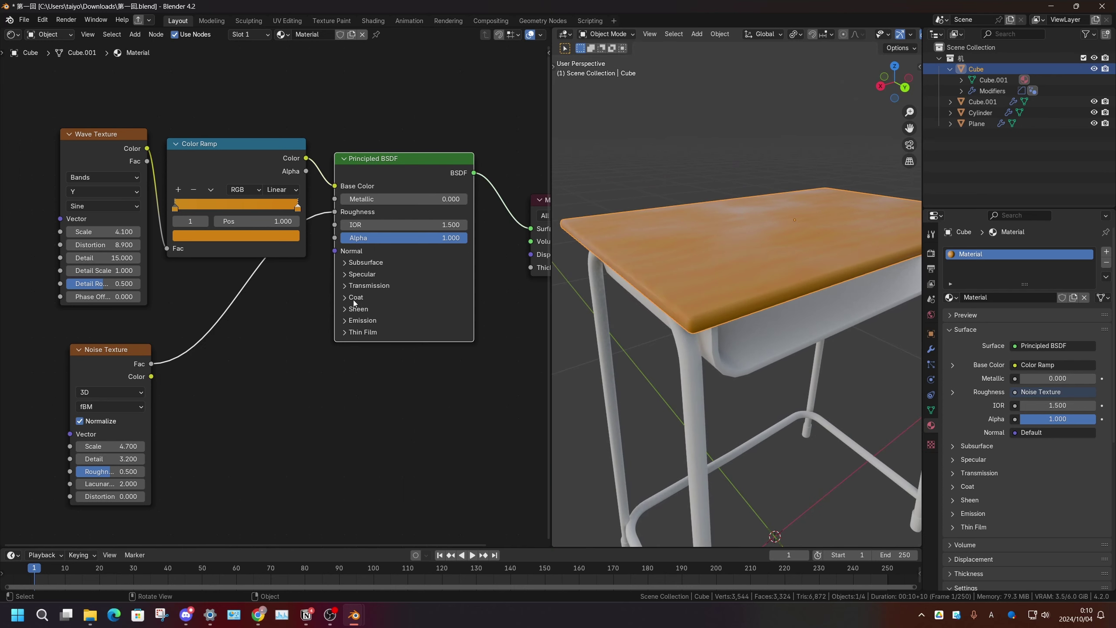
Step: Preview the Noise Texture on the desk again and select the Color Ramp node
middle_drag(353, 300, 406, 254)
drag(167, 319, 147, 363)
ctrl+shift+click(147, 364)
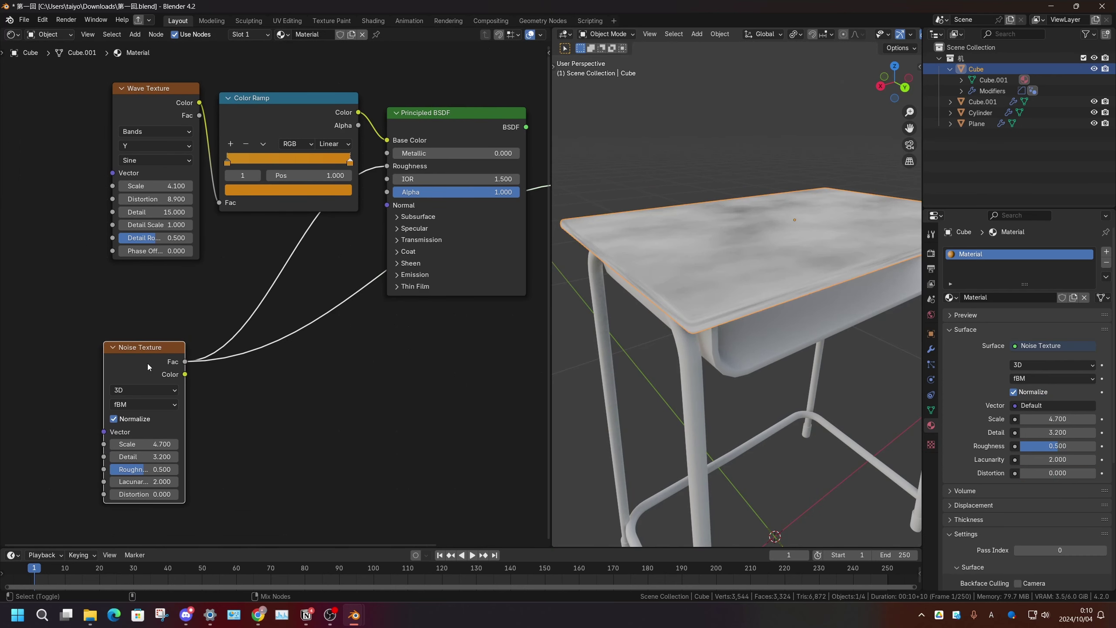
middle_drag(721, 228, 748, 212)
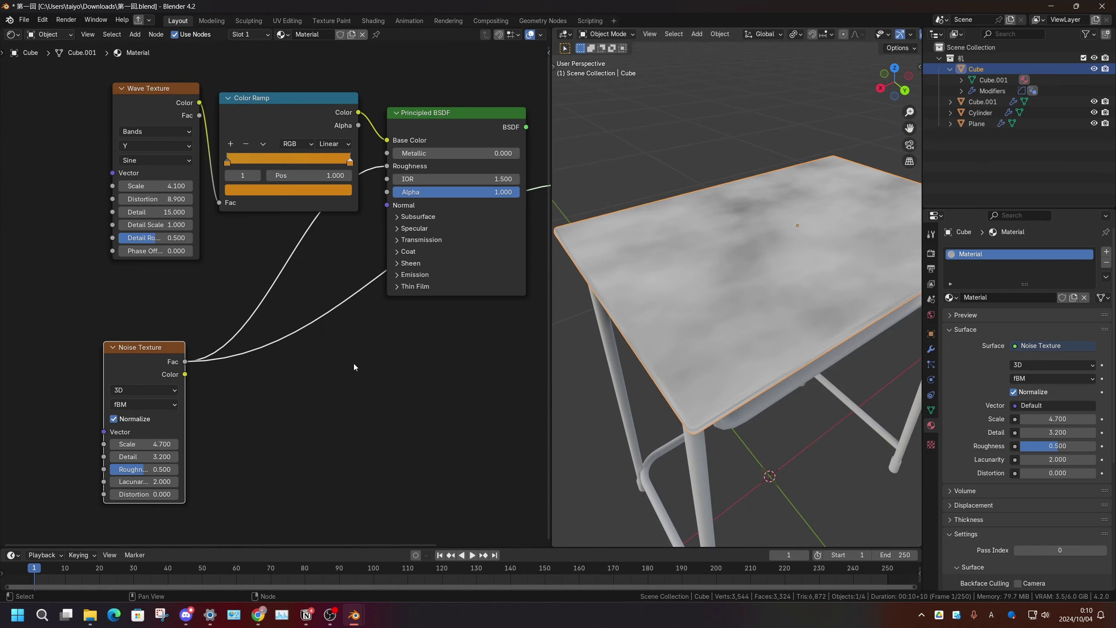
click(288, 116)
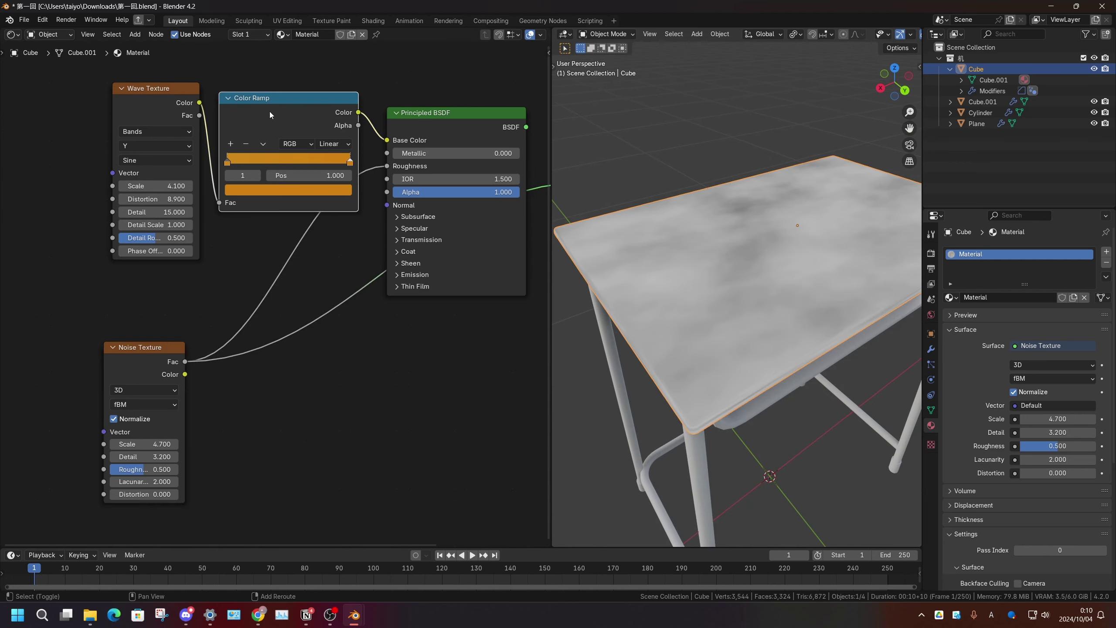
Step: Insert a reset copy of the Color Ramp after the noise, with a grey light stop and stops at 0.240 and 0.749
key(shift+d)
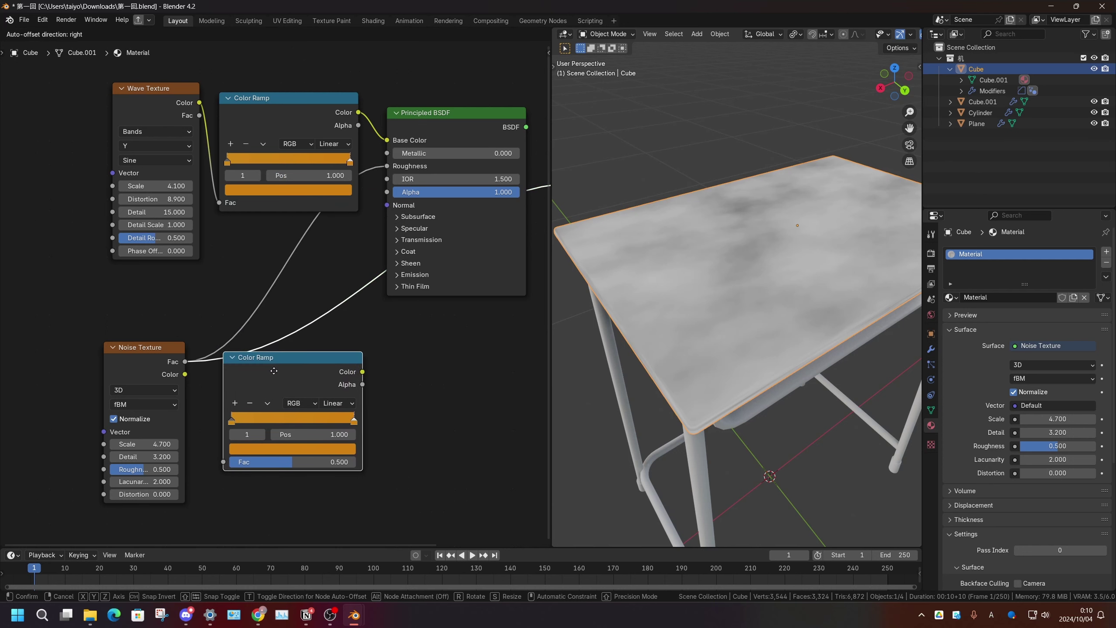
click(274, 371)
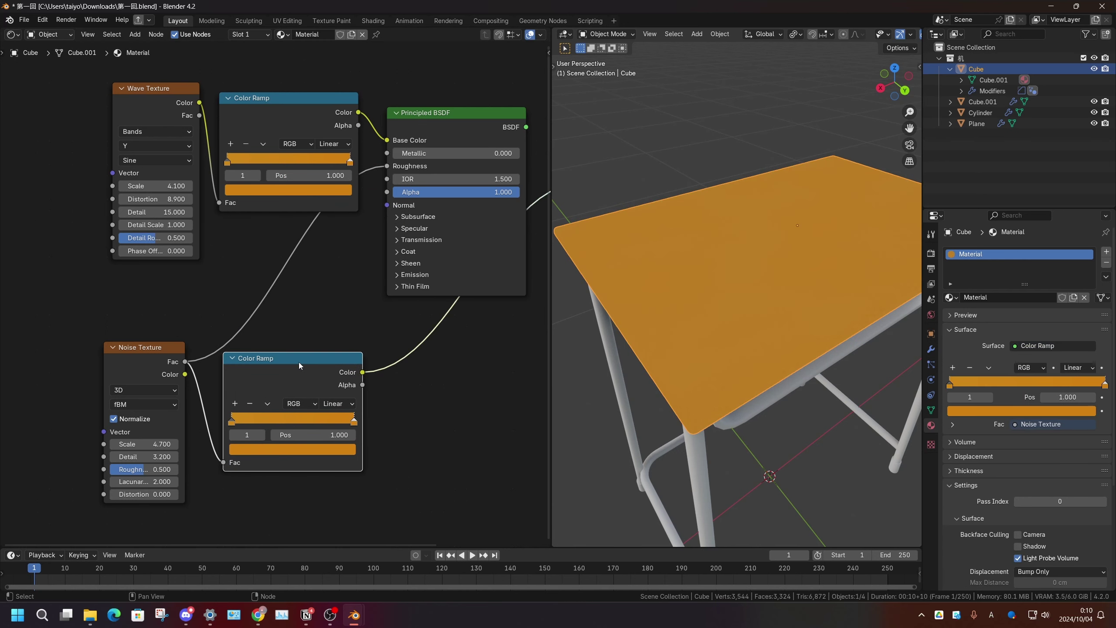
key(BackSpace)
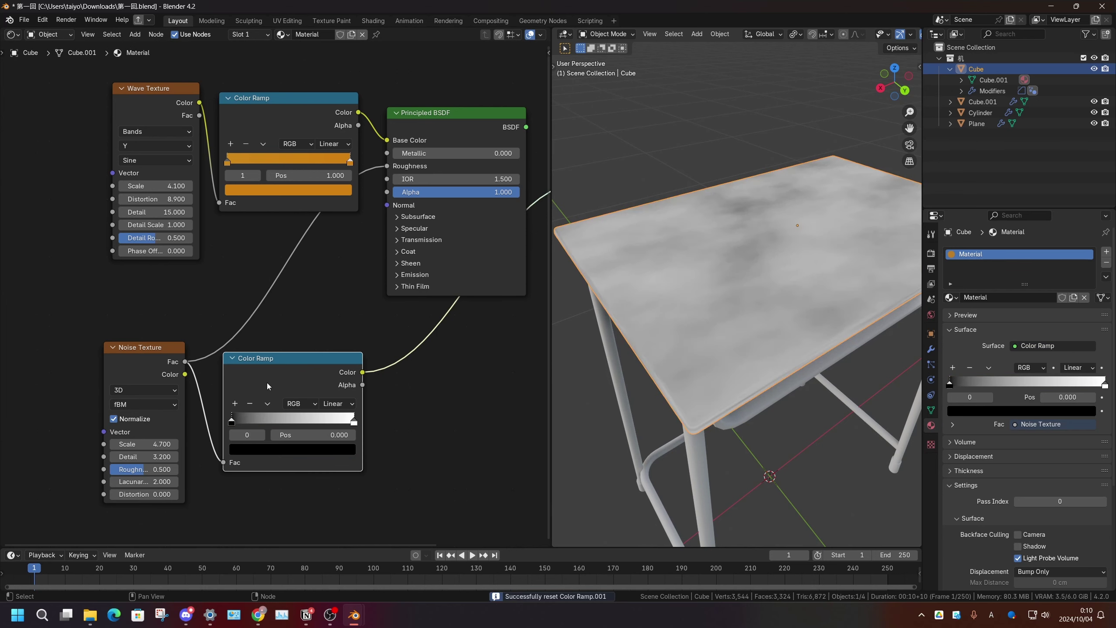
scroll(264, 389, up, 2)
click(303, 471)
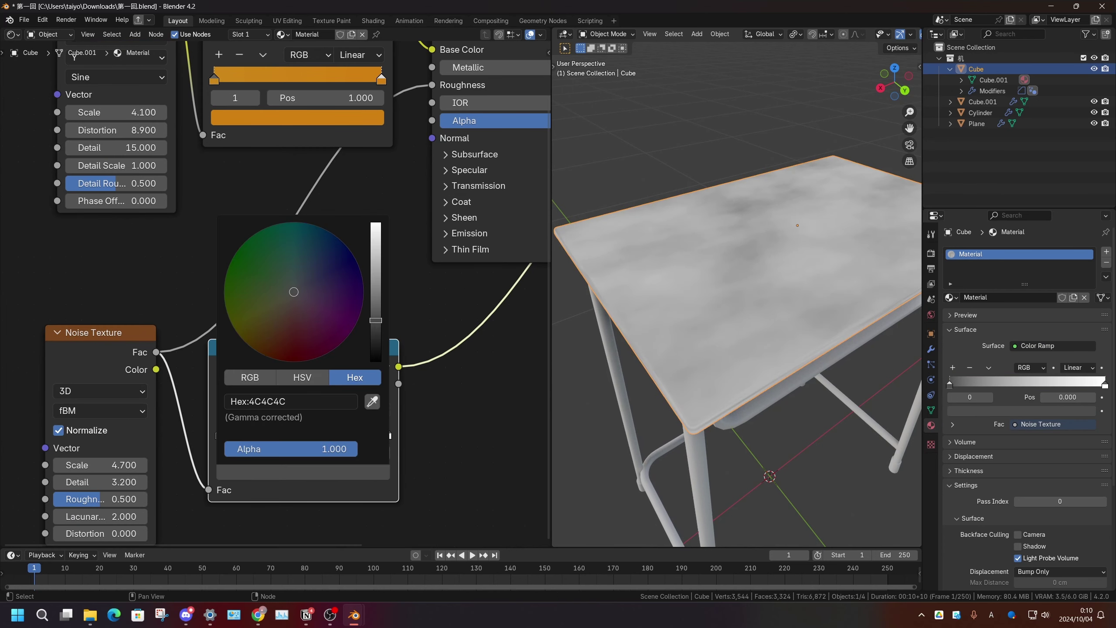
click(389, 435)
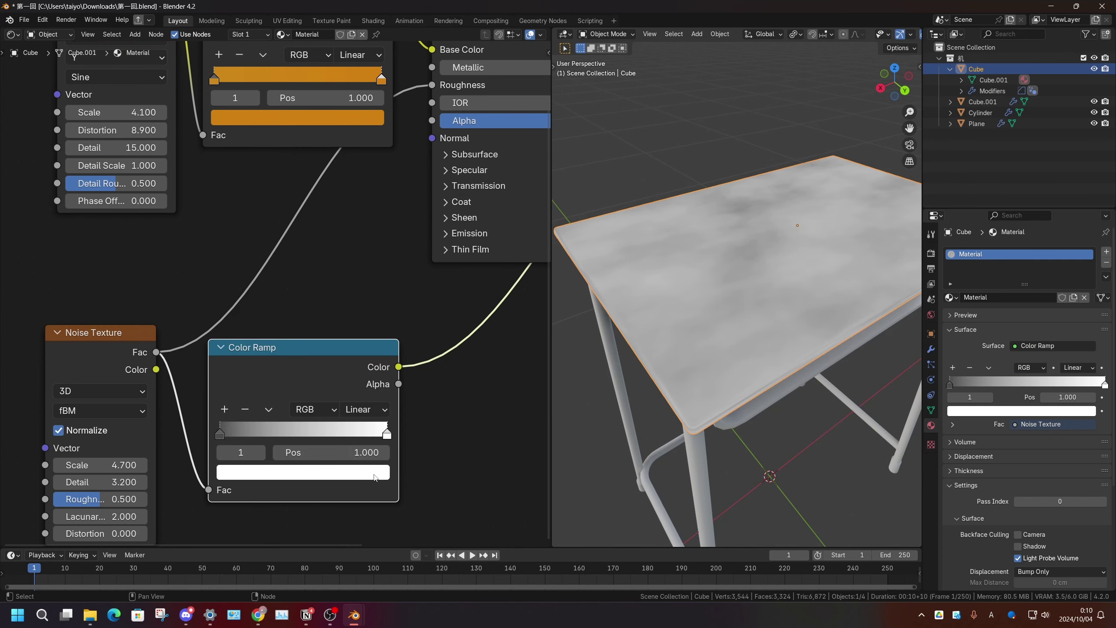
click(375, 473)
click(375, 347)
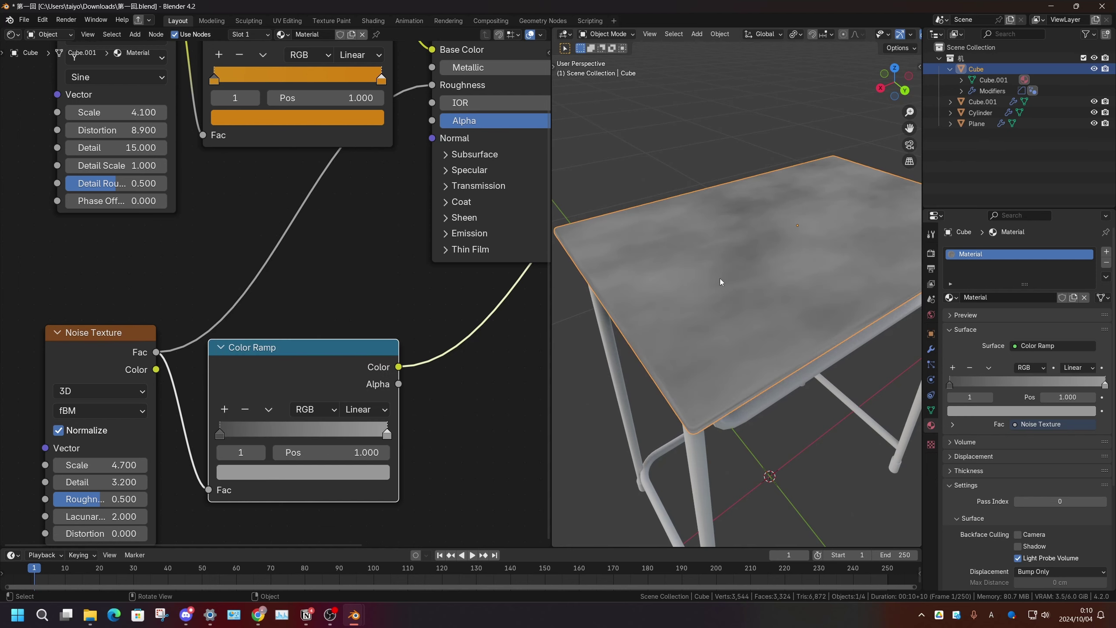
drag(224, 433, 284, 429)
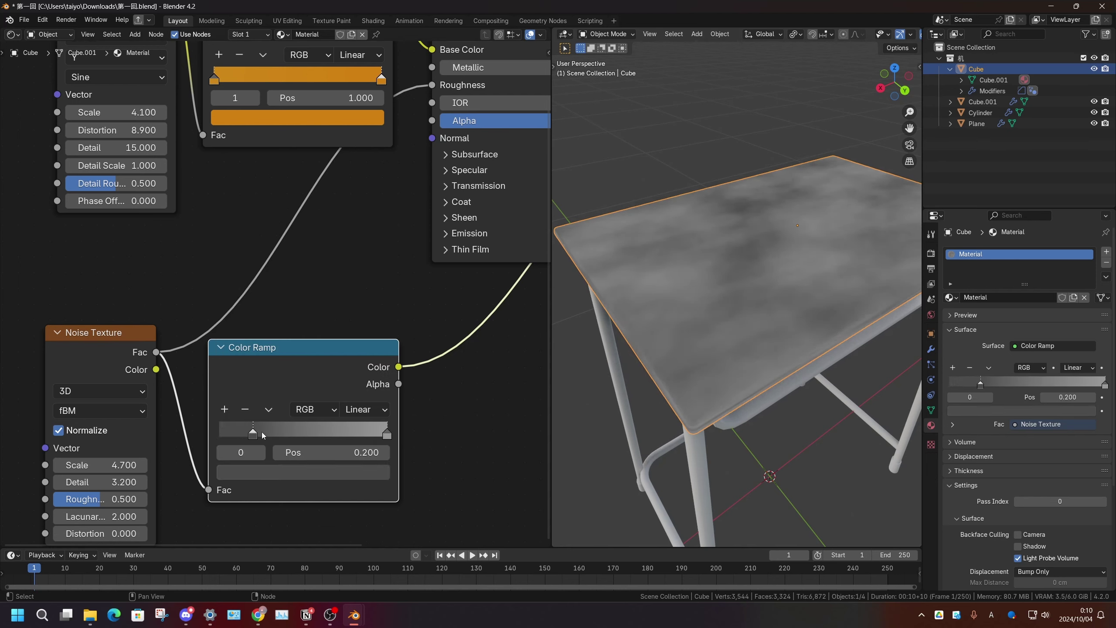
drag(384, 434, 345, 437)
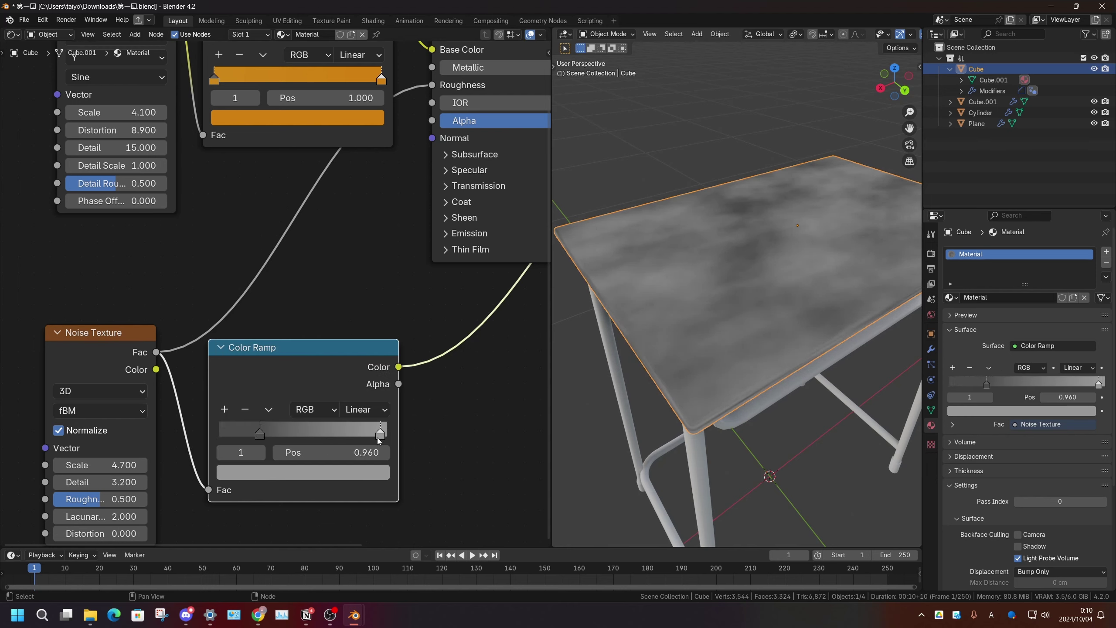
Step: Connect the grey ramp to Roughness, preview the material, and raise the lower stop's Value to 0.384
scroll(367, 287, down, 2)
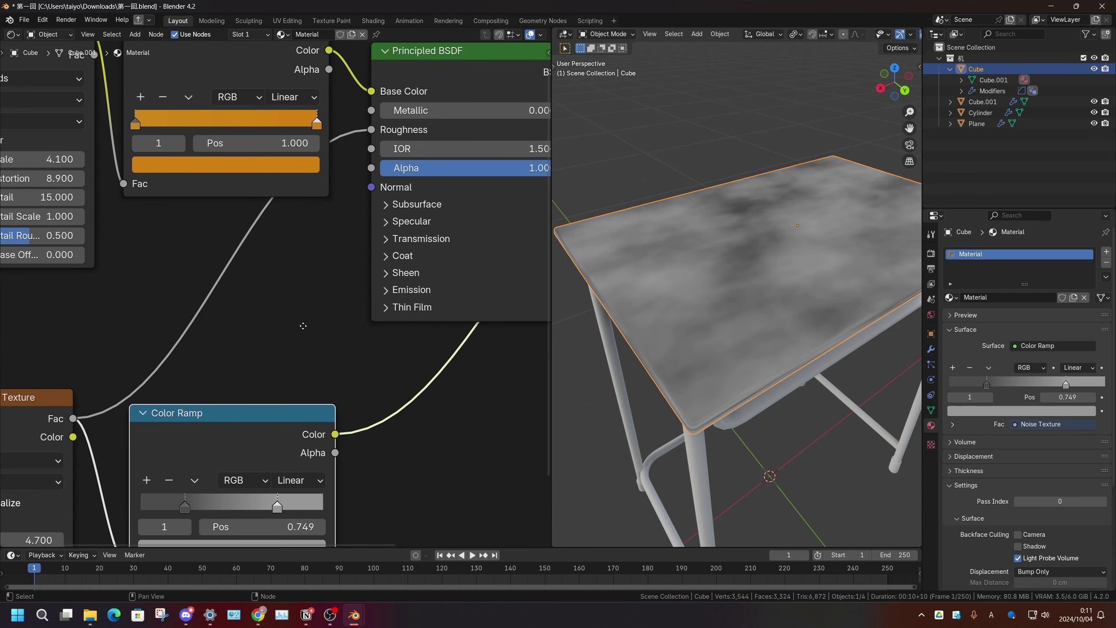
scroll(368, 287, down, 2)
mouse_move(306, 441)
mouse_down()
mouse_move(333, 361)
mouse_move(333, 219)
mouse_up()
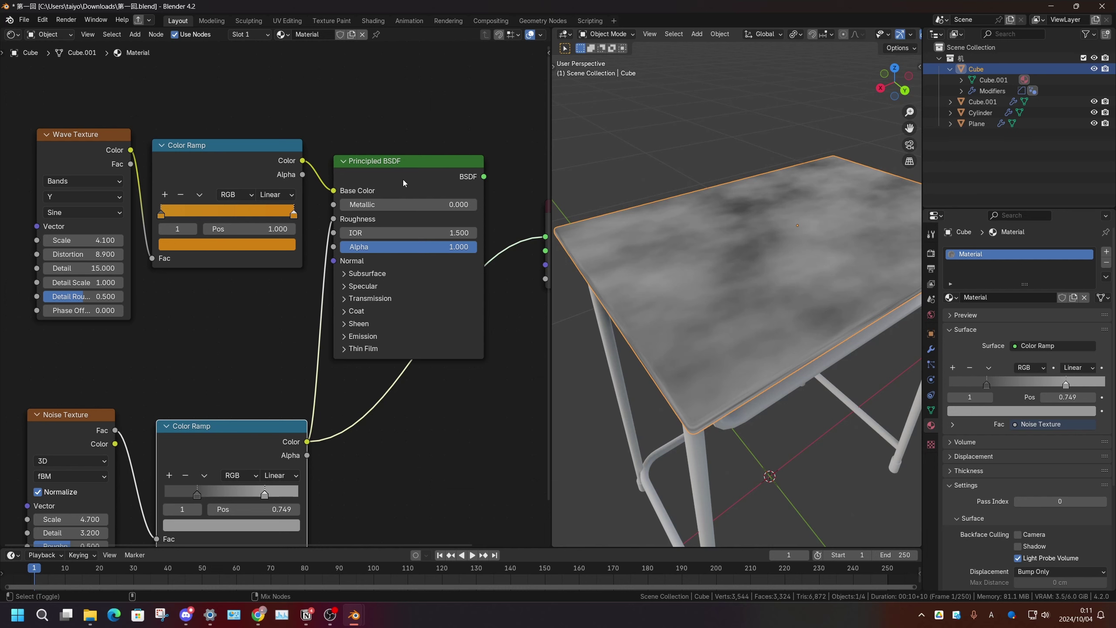
ctrl+shift+click(403, 178)
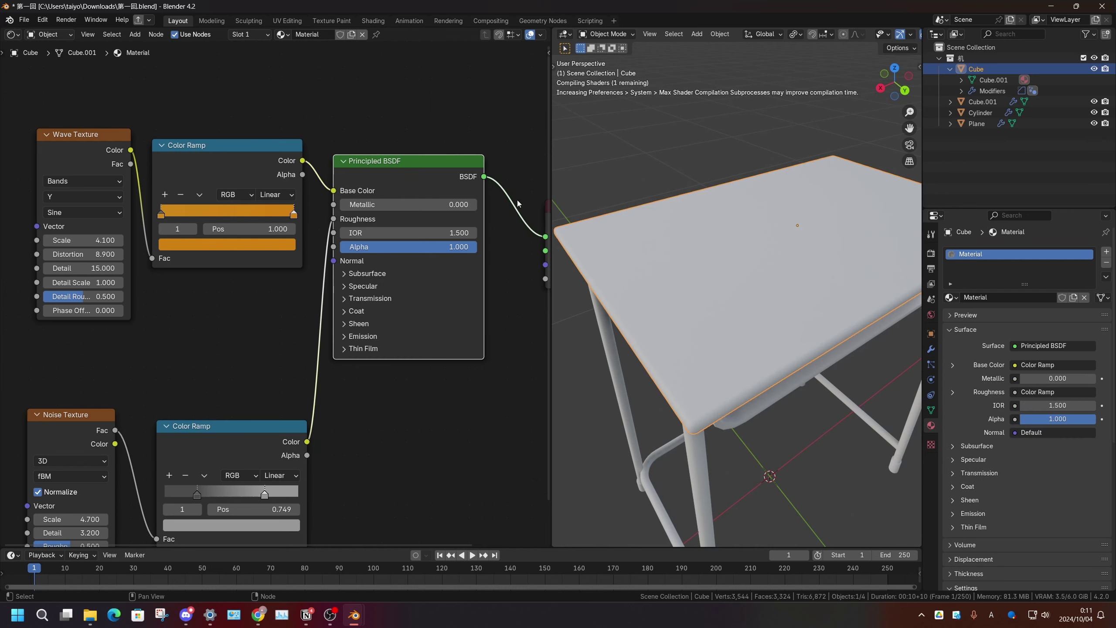
middle_drag(233, 542, 217, 461)
click(215, 444)
click(207, 443)
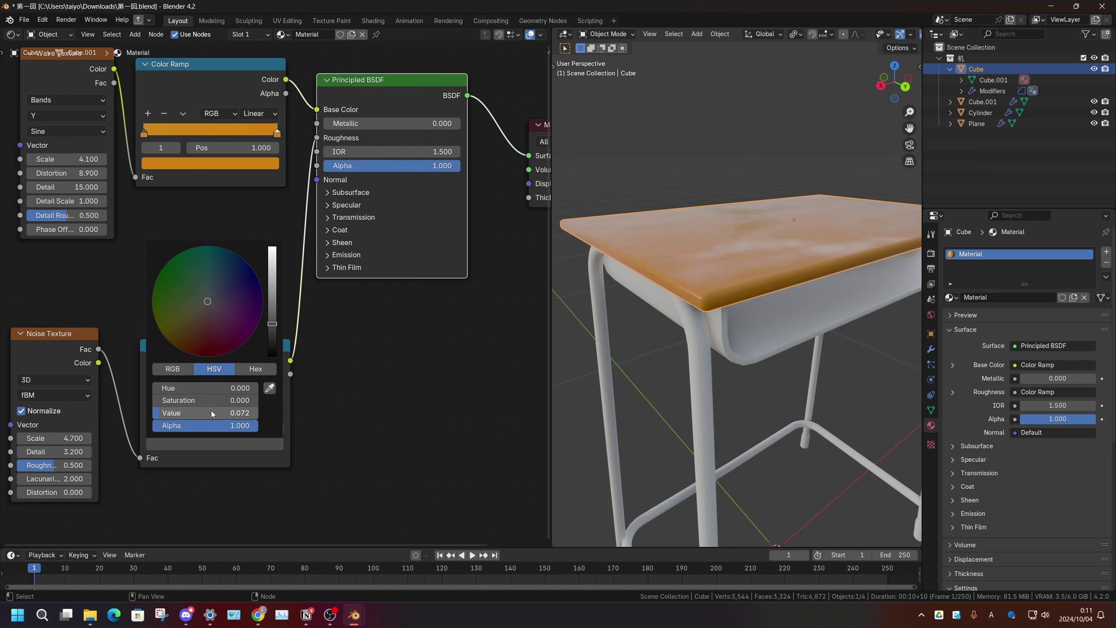
mouse_move(211, 412)
mouse_down()
mouse_move(244, 412)
mouse_move(158, 412)
mouse_move(258, 413)
mouse_up()
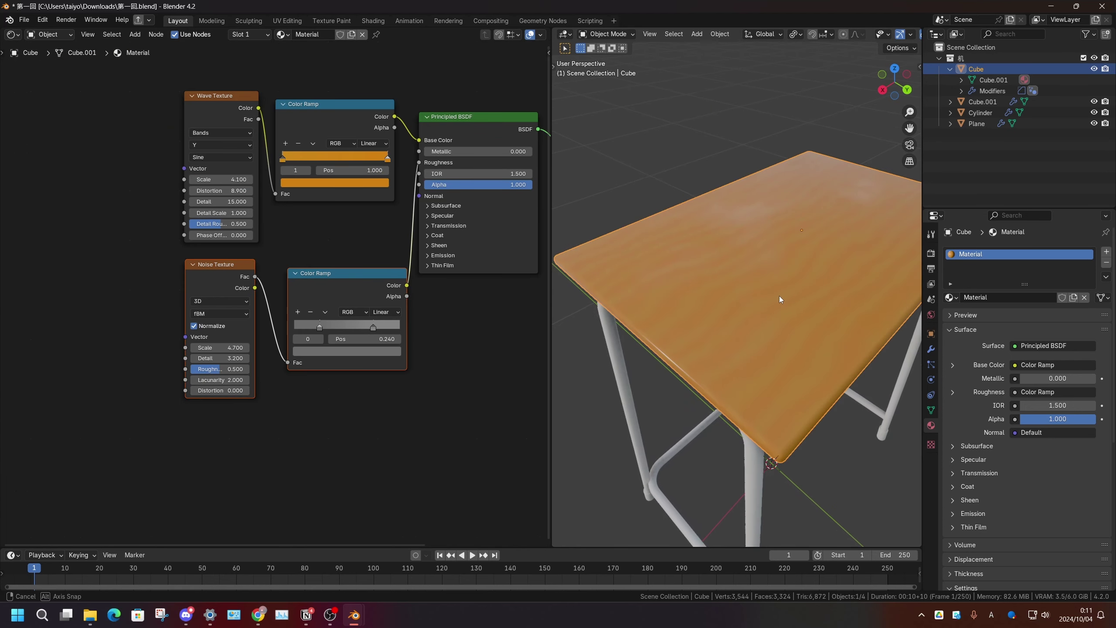
Step: Reposition the lower Color Ramp node and tidy the node editor view
middle_drag(771, 292, 664, 328)
scroll(403, 342, up, 1)
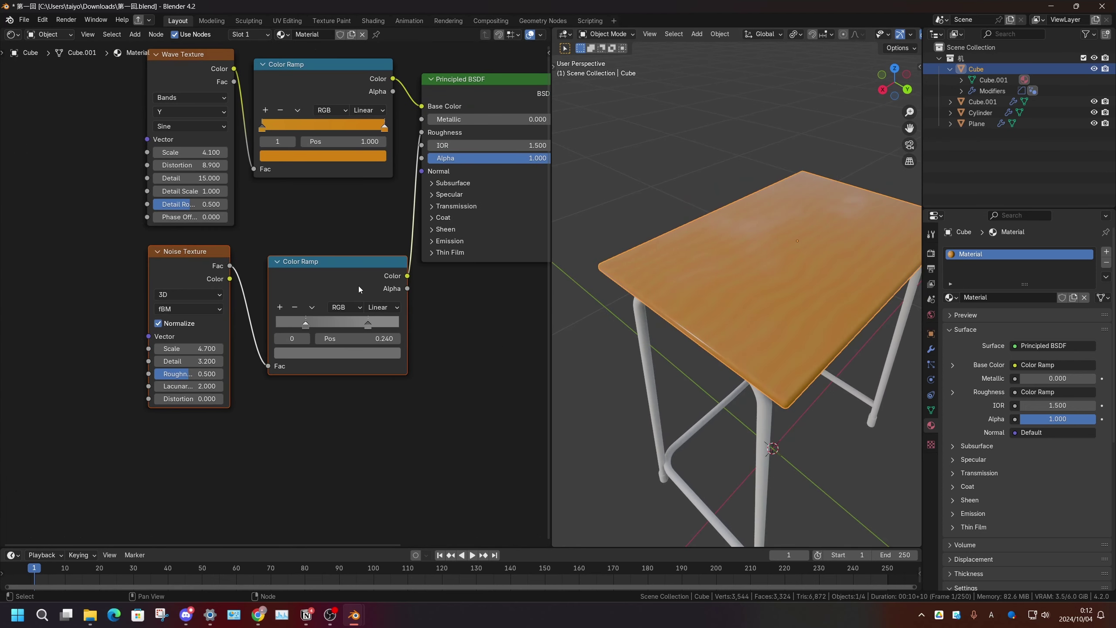
drag(358, 286, 342, 278)
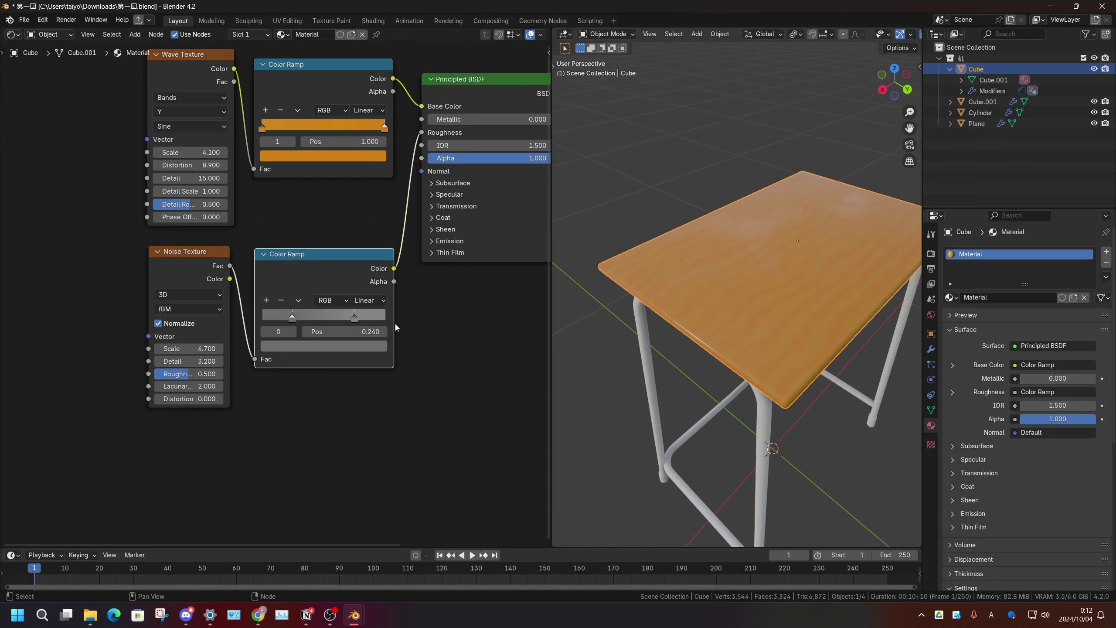
middle_drag(690, 303, 728, 282)
scroll(719, 293, up, 2)
scroll(731, 291, up, 1)
scroll(734, 303, up, 1)
scroll(733, 305, up, 1)
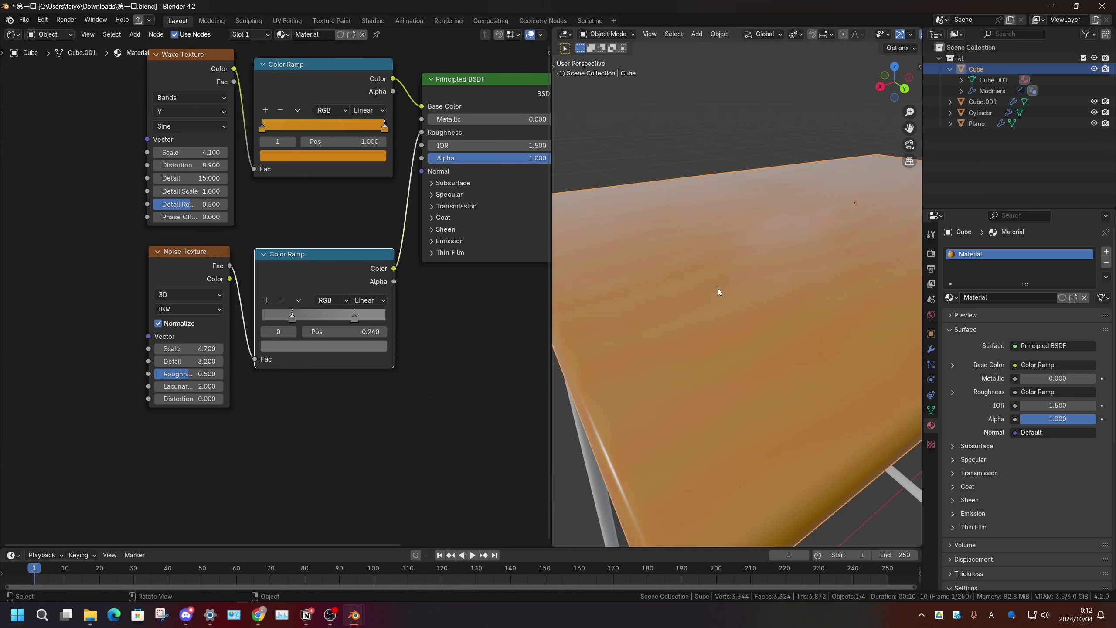
drag(208, 343, 360, 440)
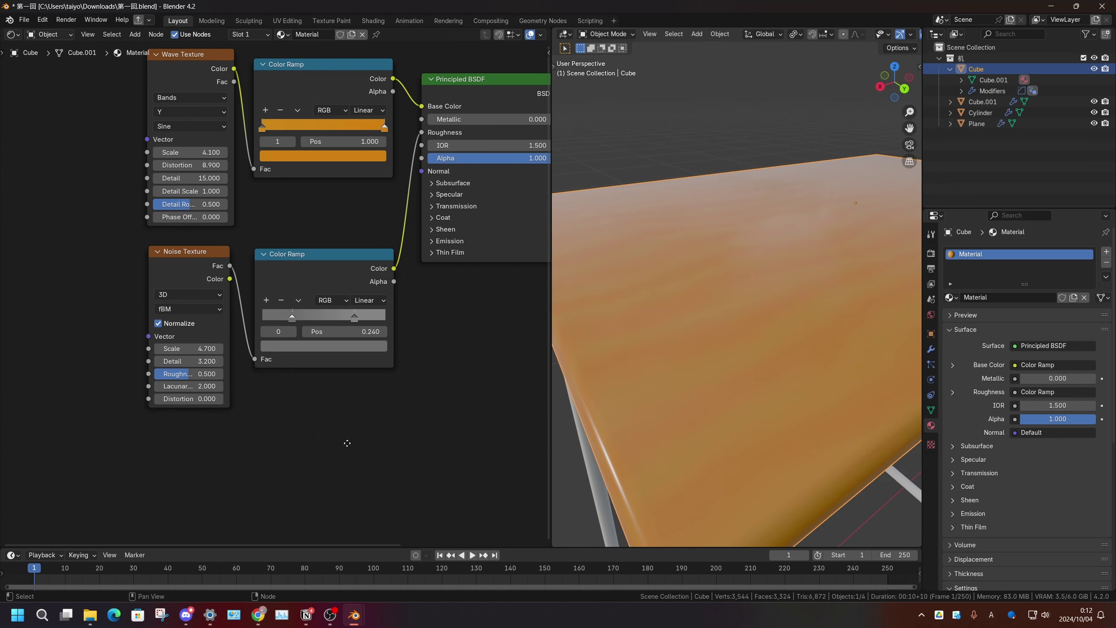
middle_drag(347, 443, 321, 377)
Step: Add a Bump node fed by the noise ramp colour into Height, driving the shader's Normal
key(shift+a)
text(bu)
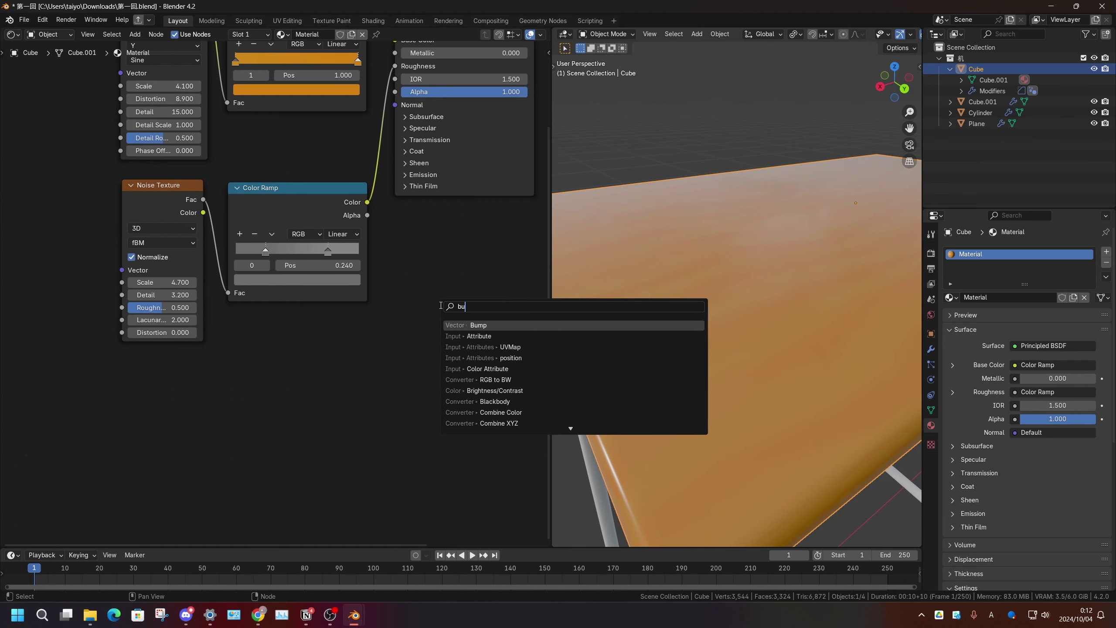
text(m)
key(Return)
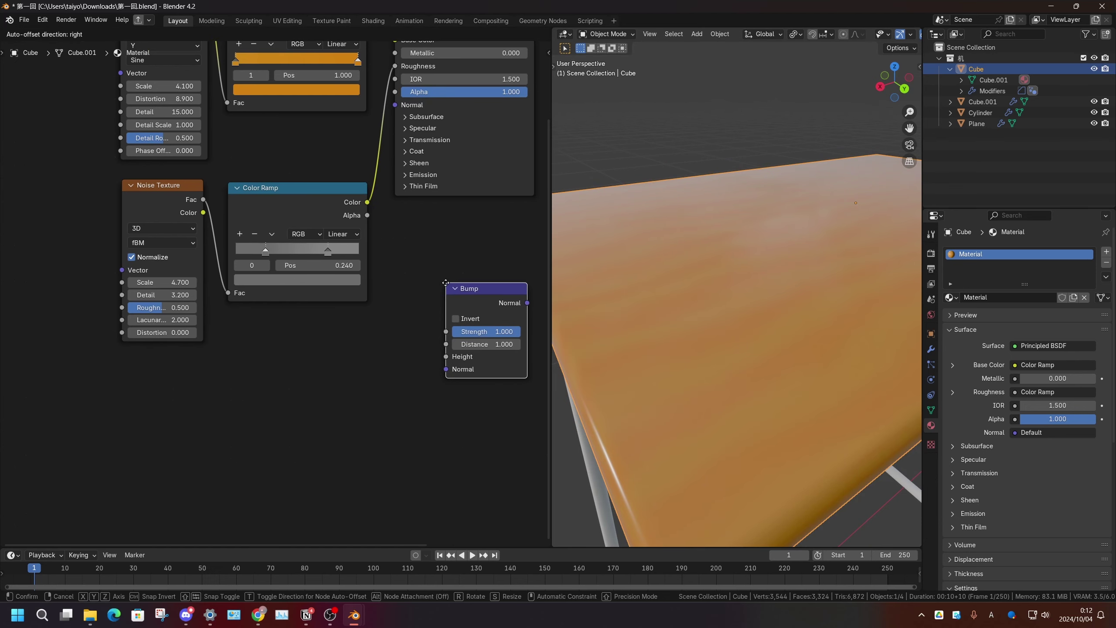
click(411, 239)
mouse_move(368, 203)
mouse_down()
mouse_move(425, 314)
mouse_move(413, 313)
mouse_up()
middle_drag(493, 265, 455, 352)
drag(455, 352, 363, 201)
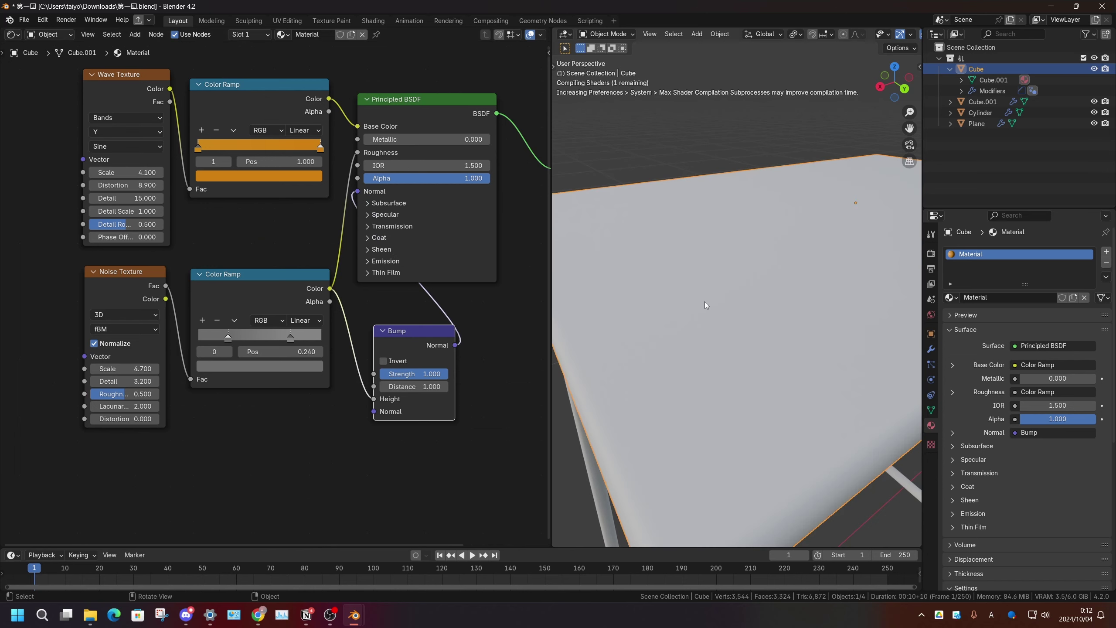
Step: Lower the Bump Strength to 0.050 and rearrange the node view for new nodes
middle_drag(705, 303, 729, 309)
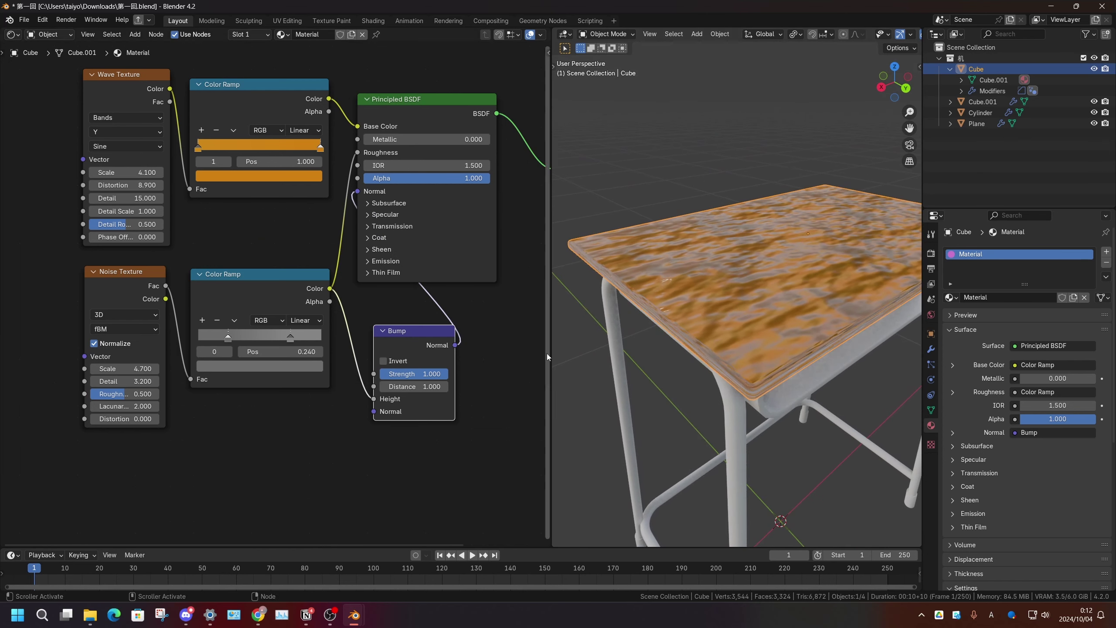
drag(425, 374, 387, 374)
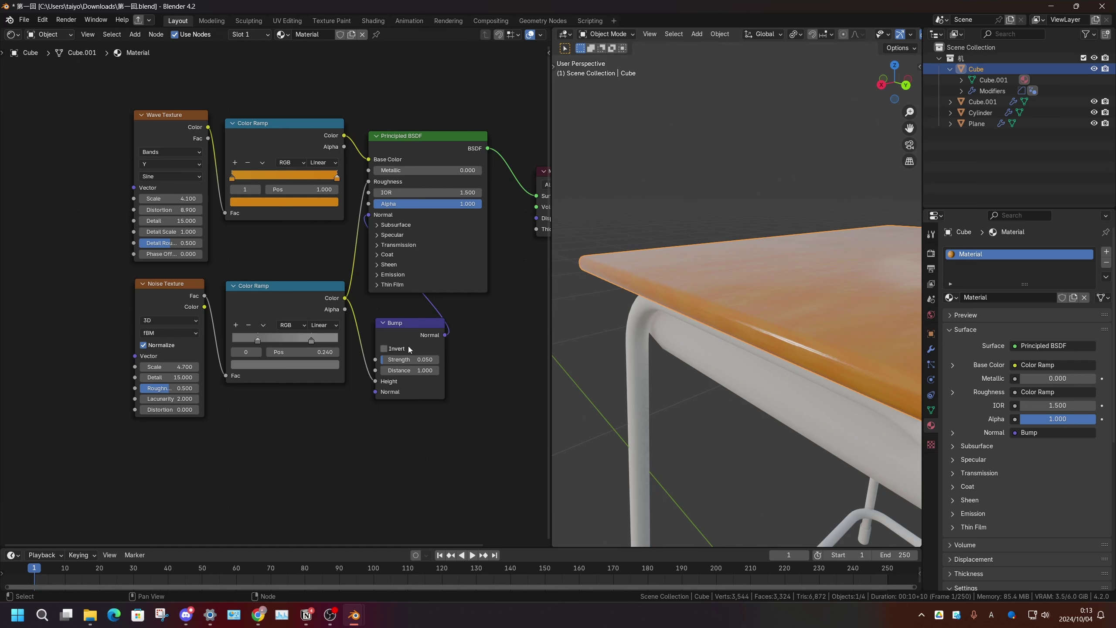
scroll(411, 363, down, 2)
key(b)
drag(413, 433, 286, 436)
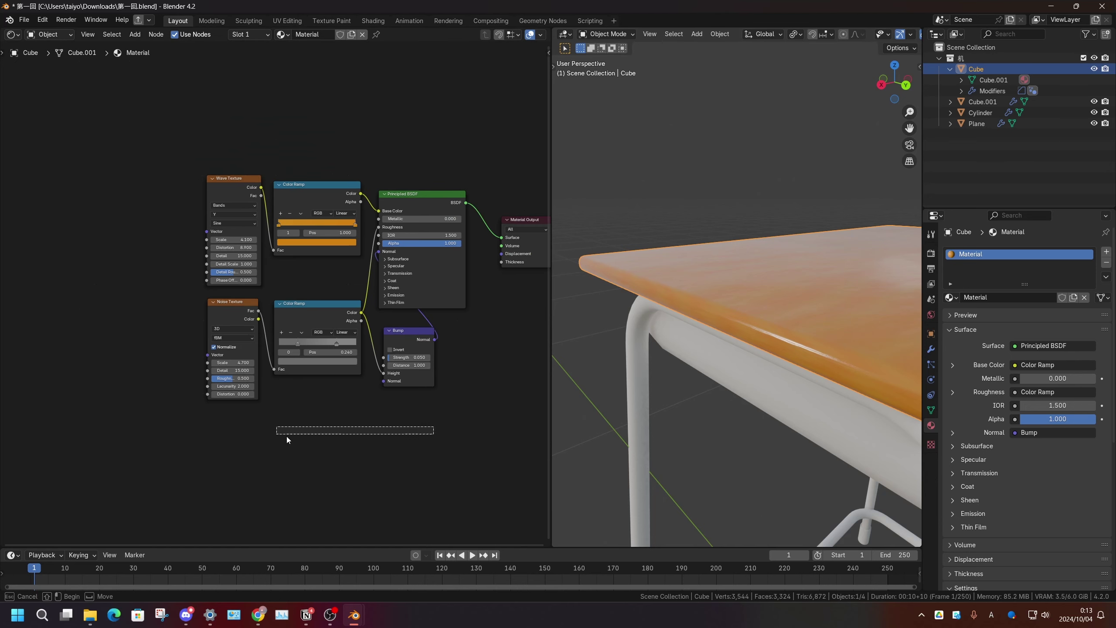
middle_drag(308, 440, 287, 395)
middle_drag(742, 339, 693, 307)
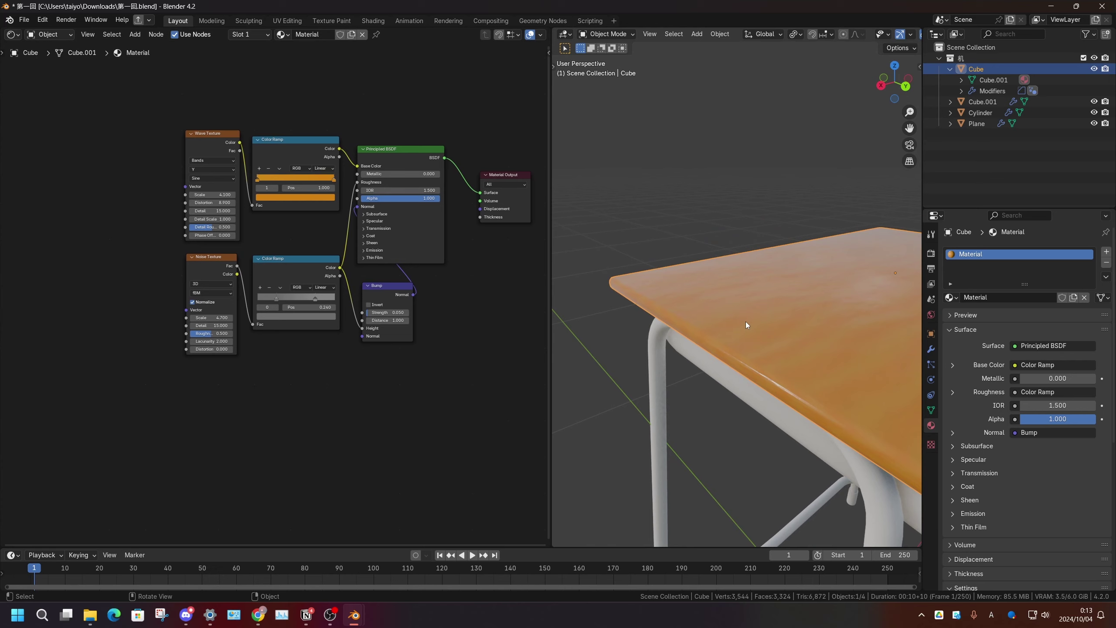
mouse_move(746, 364)
middle_down()
mouse_move(713, 319)
mouse_move(778, 265)
middle_up()
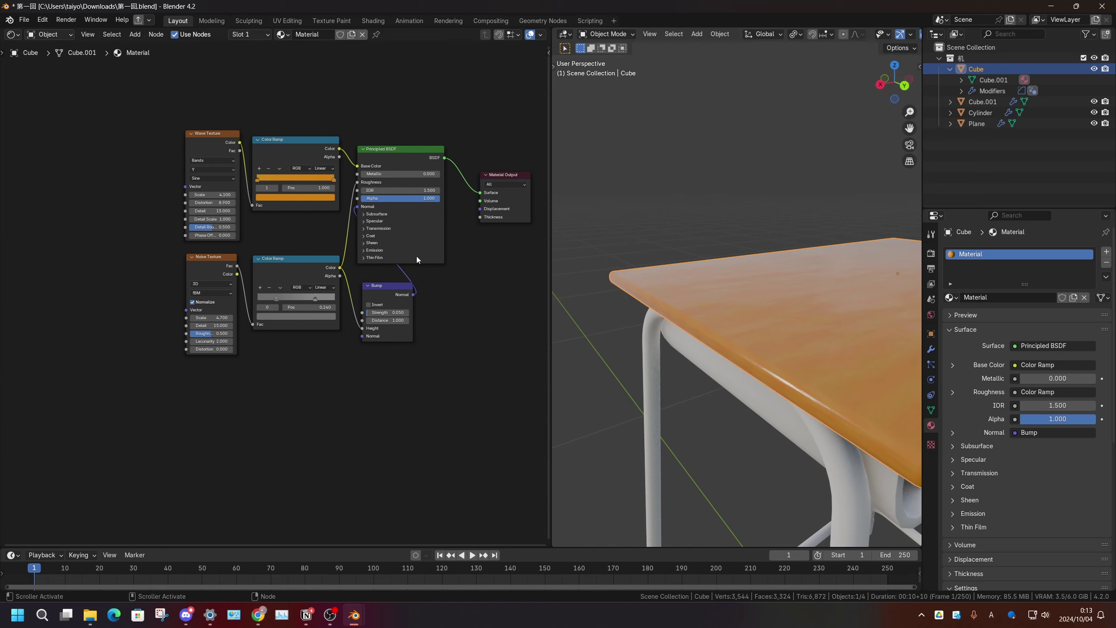
middle_drag(416, 259, 391, 317)
Step: Add Texture Coordinate and Separate XYZ, link Generated to Vector, and preview the Z output
key(shift+a)
text(coo)
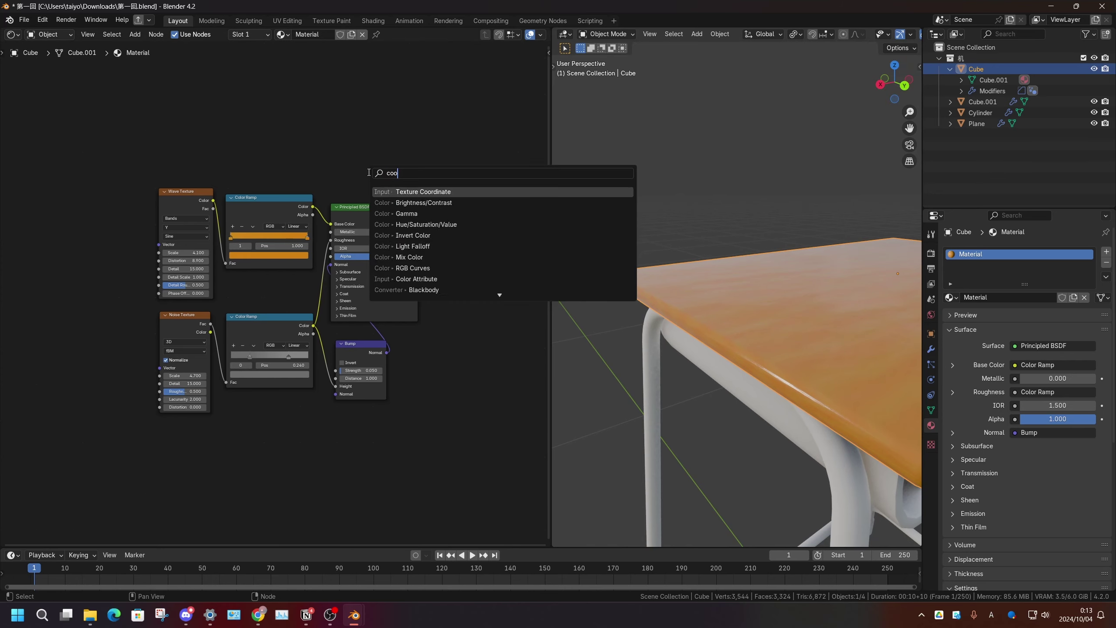
key(Return)
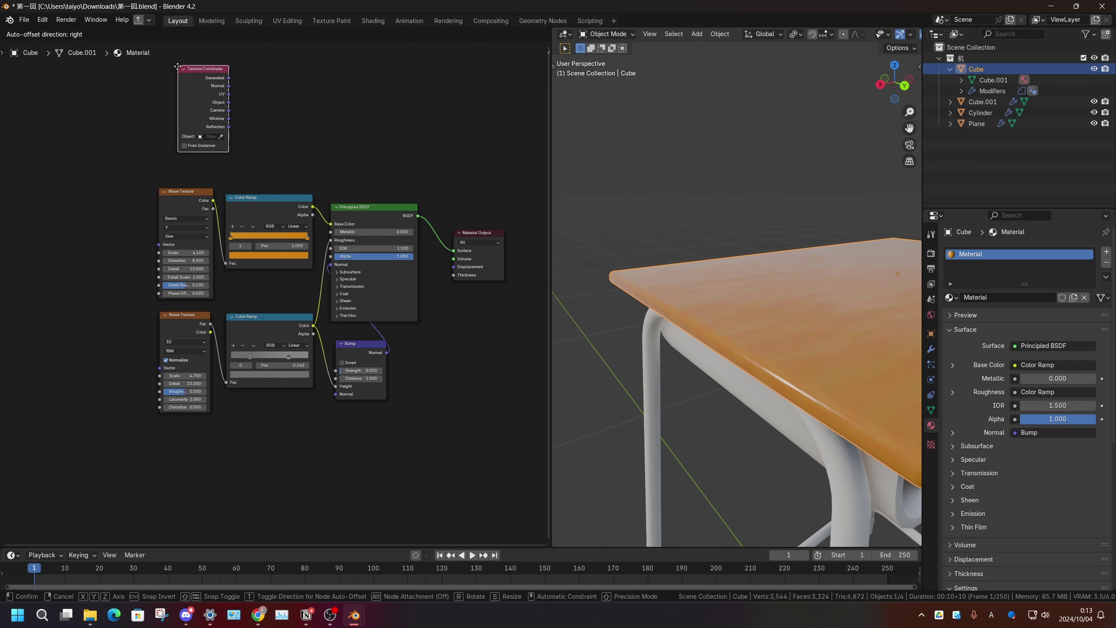
click(163, 76)
key(shift+a)
text(sep)
key(Return)
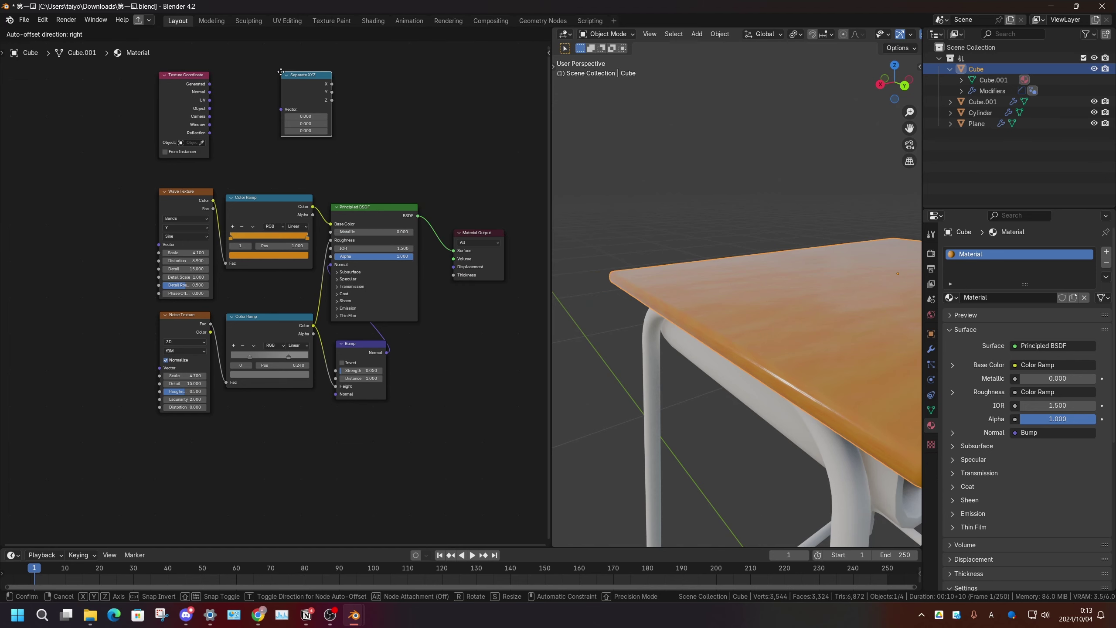
click(249, 76)
scroll(250, 81, up, 3)
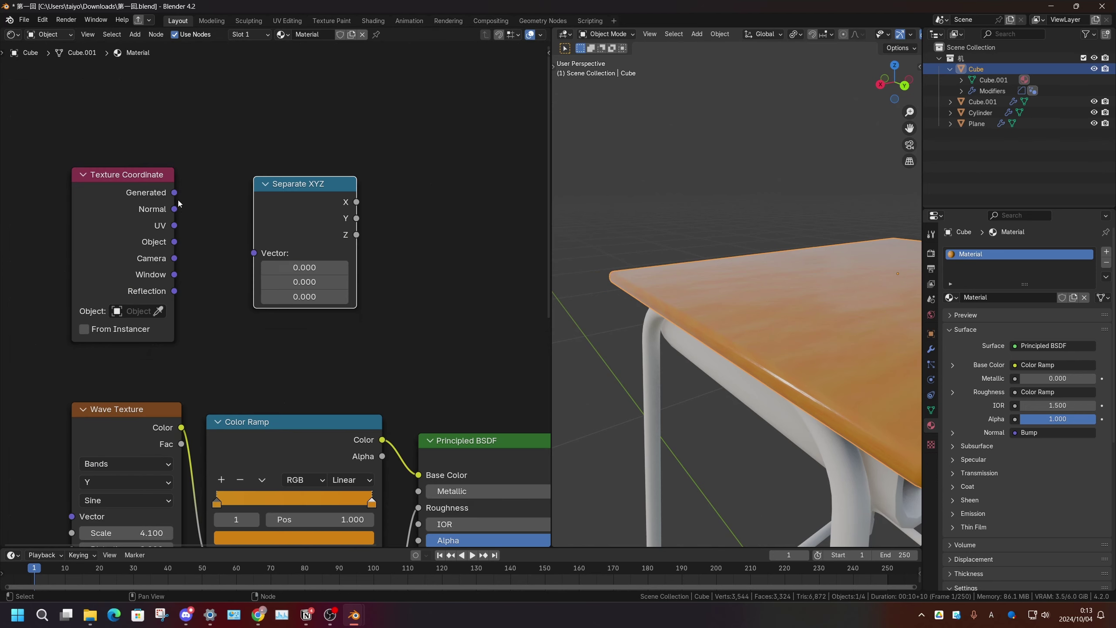
drag(174, 193, 249, 255)
middle_drag(331, 234, 246, 203)
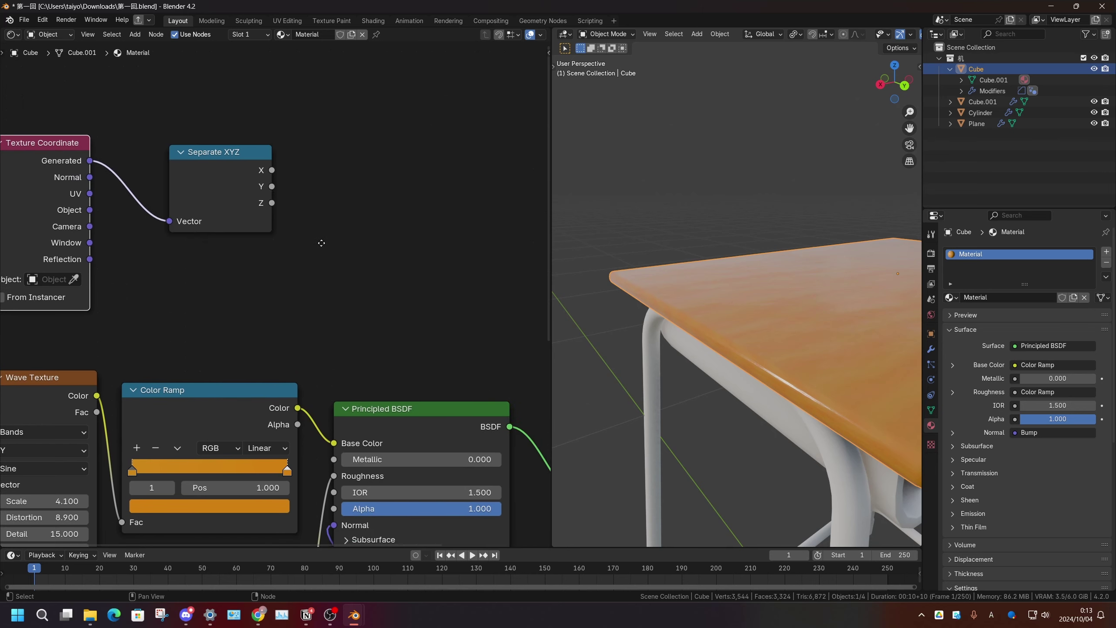
ctrl+shift+click(246, 204)
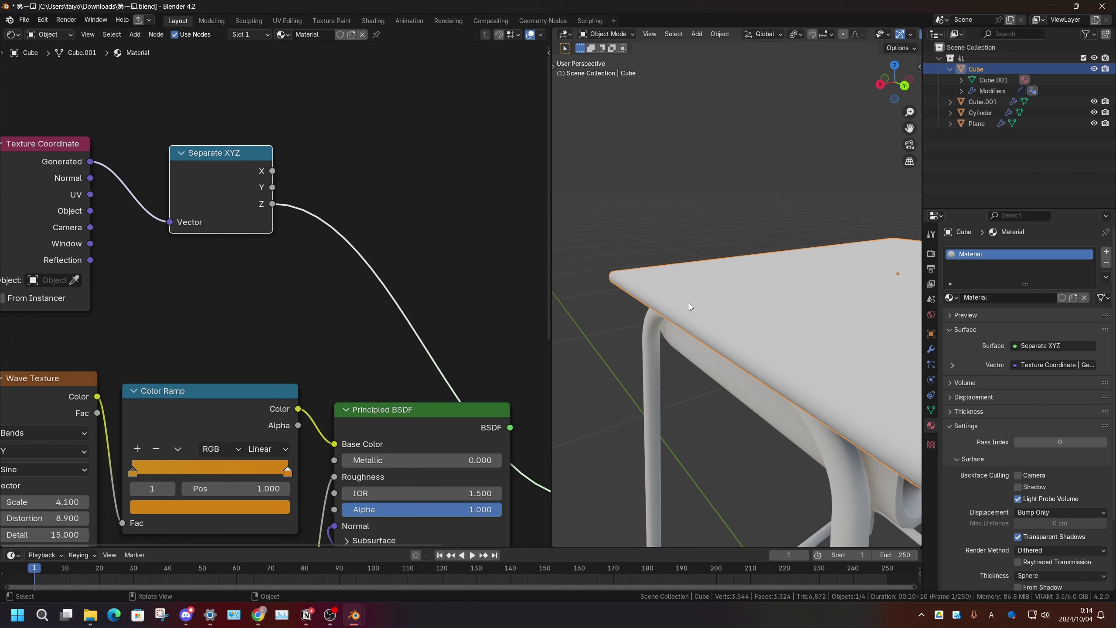
Step: Attach a reset black-to-white copy of the wood Color Ramp to the Z output
middle_drag(689, 304, 597, 286)
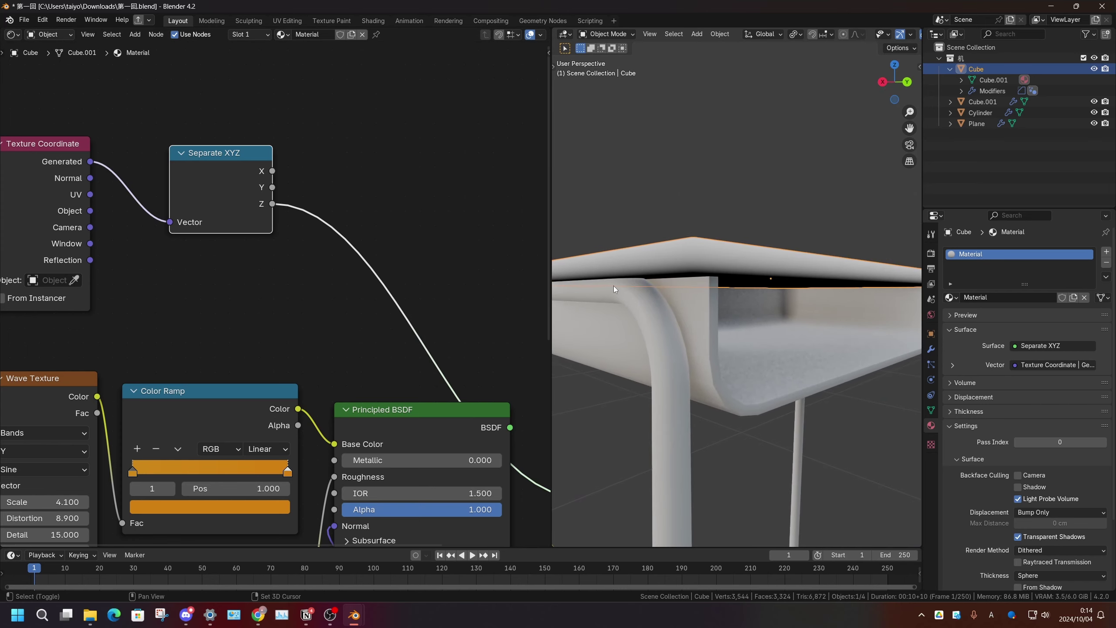
middle_drag(748, 267, 758, 275)
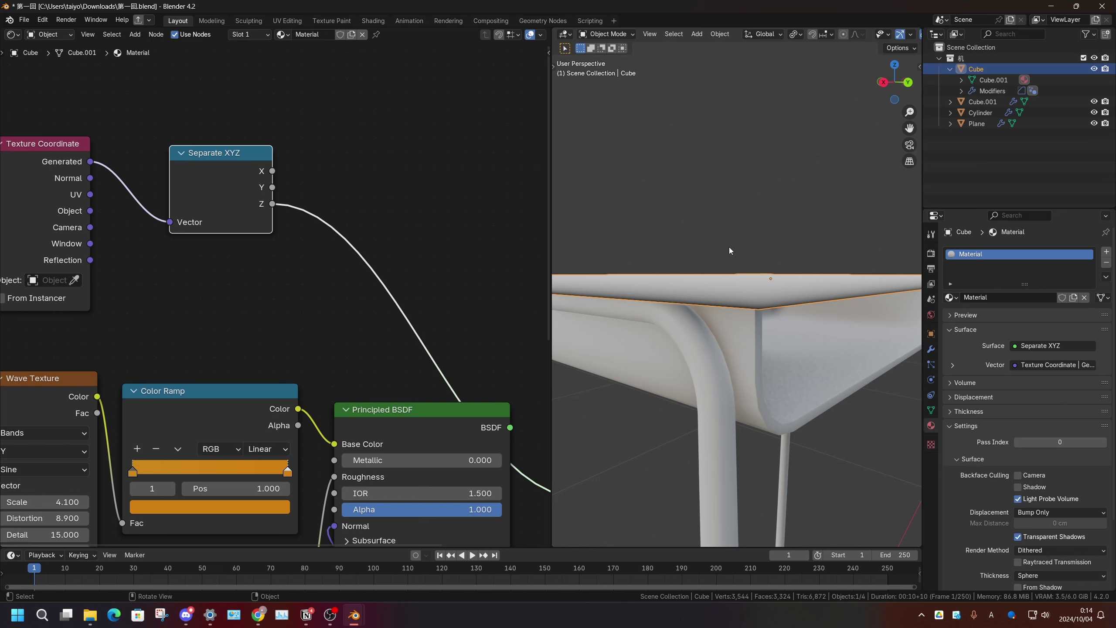
scroll(409, 286, down, 1)
click(268, 386)
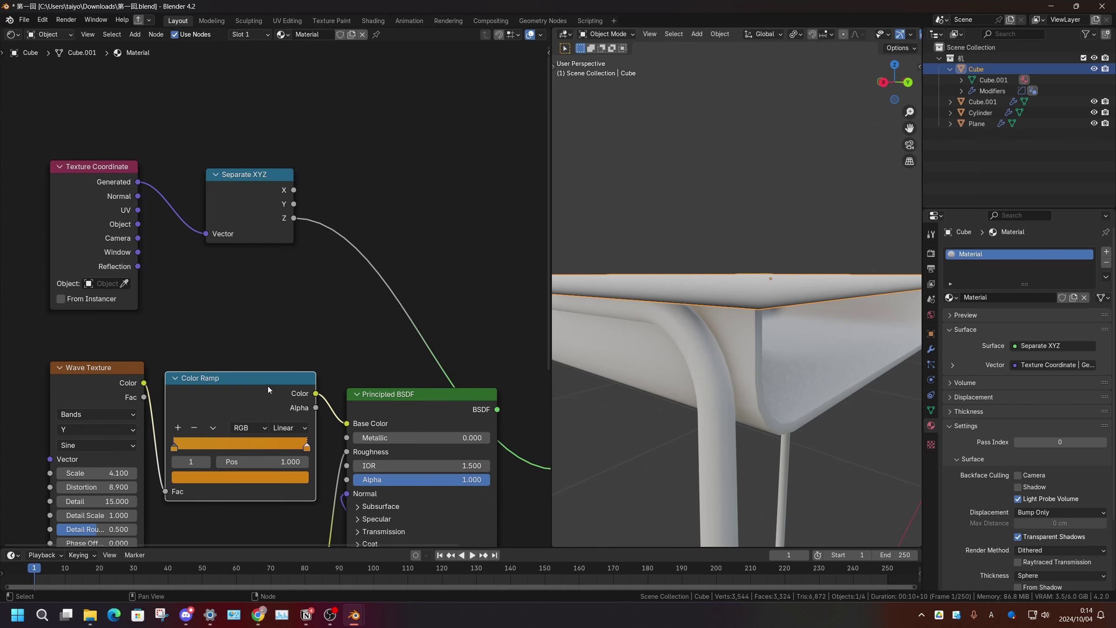
key(shift+d)
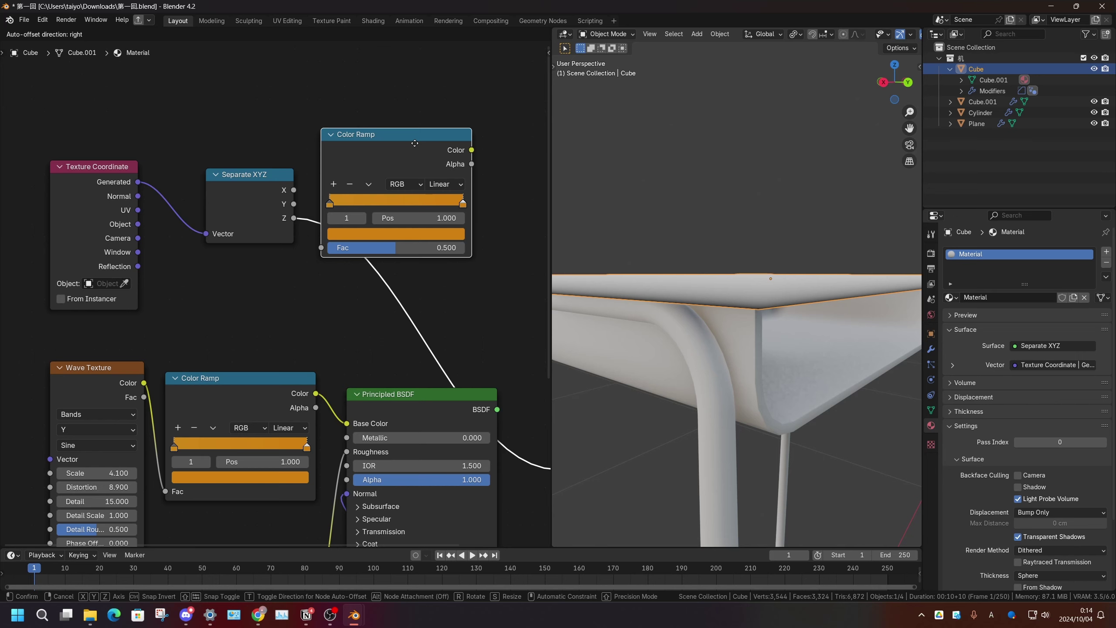
click(414, 143)
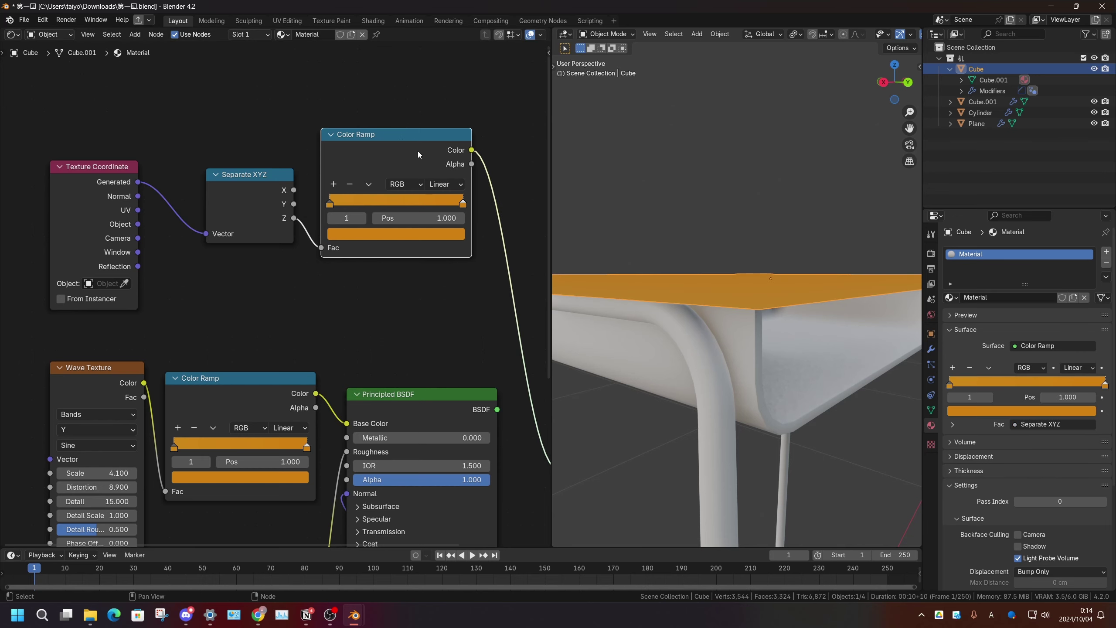
key(BackSpace)
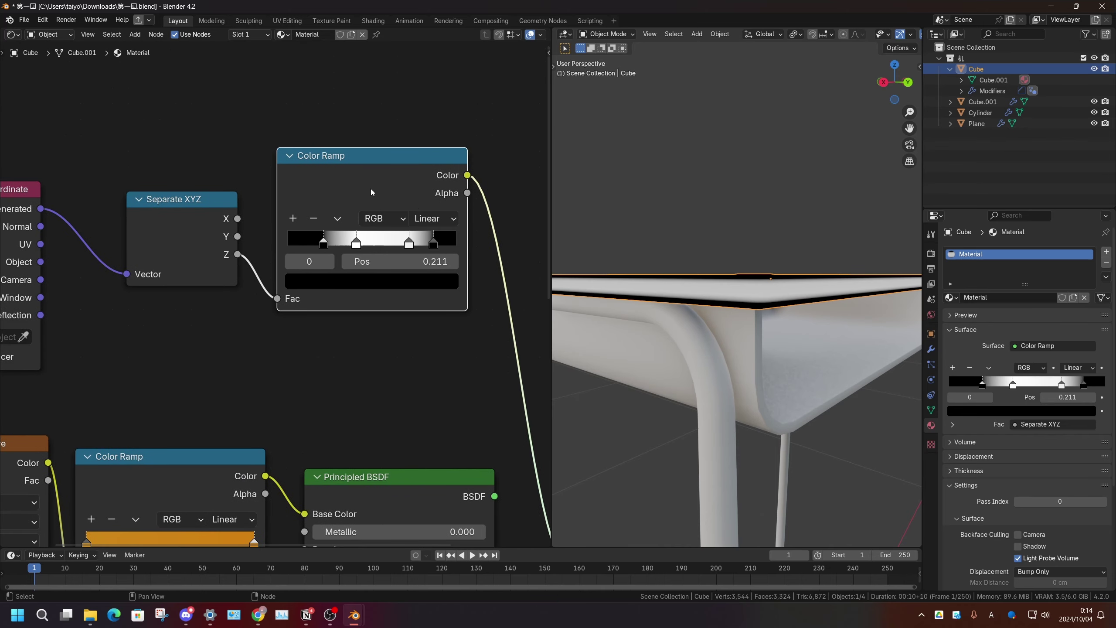
middle_drag(698, 236, 745, 289)
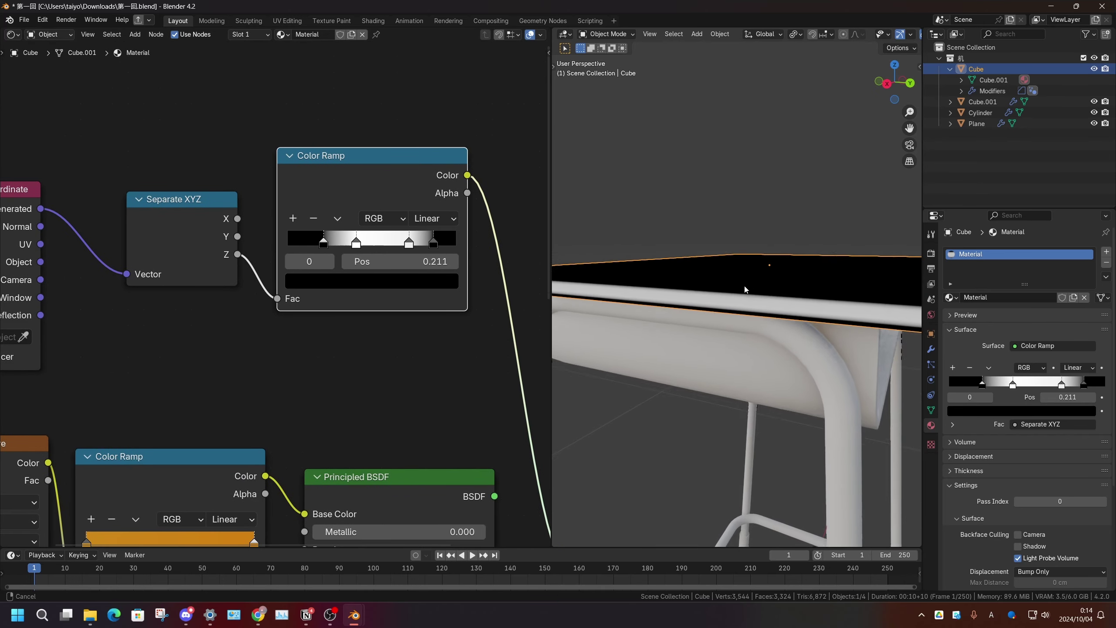
scroll(457, 299, down, 2)
Step: Add a Mix Color node above the Principled BSDF and rearrange the surrounding nodes
scroll(377, 294, down, 1)
key(shift+a)
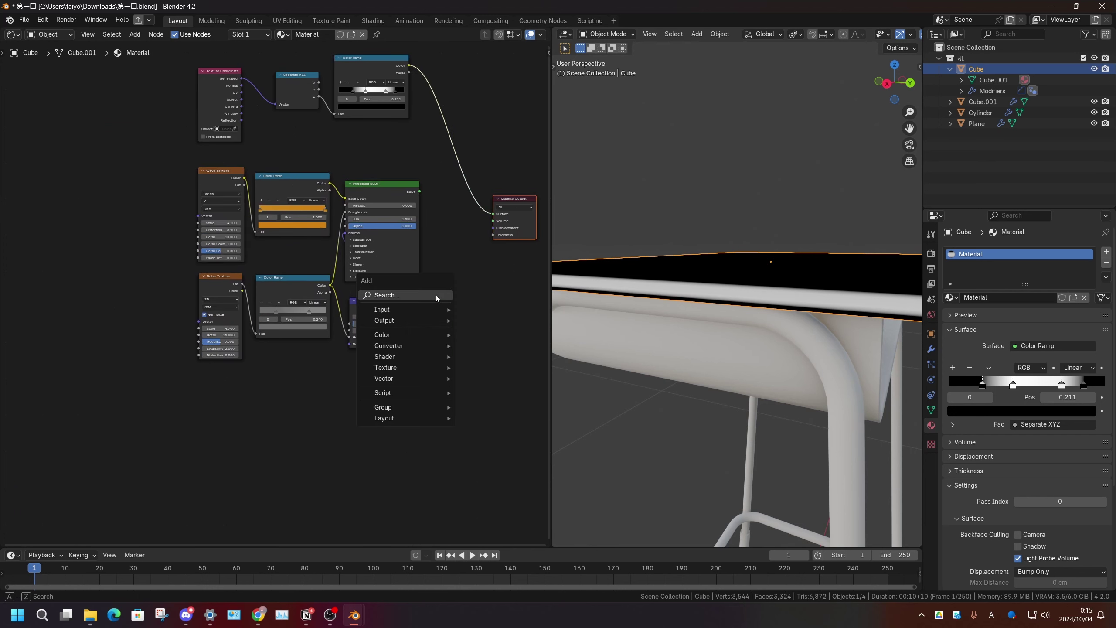
text(mix)
key(Down)
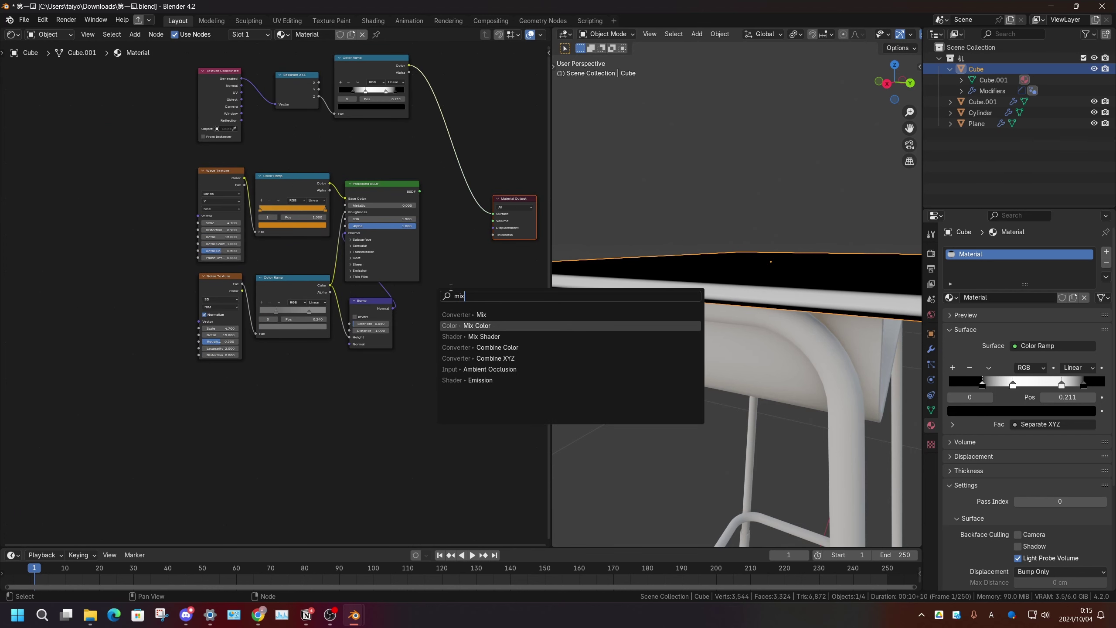
key(Return)
click(450, 287)
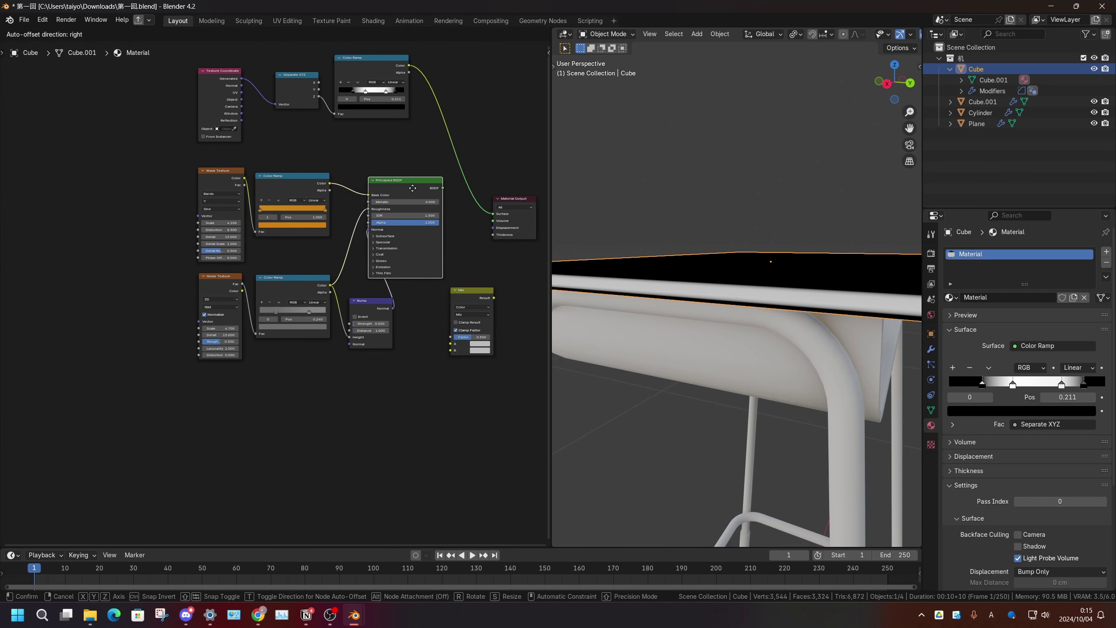
drag(389, 192, 393, 193)
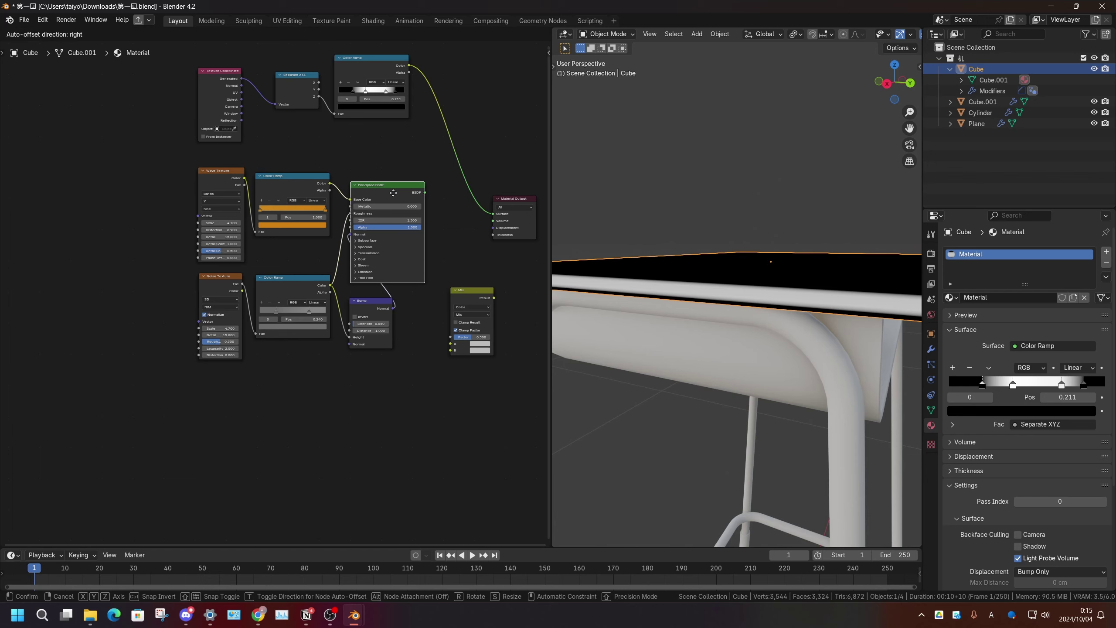
drag(393, 192, 449, 178)
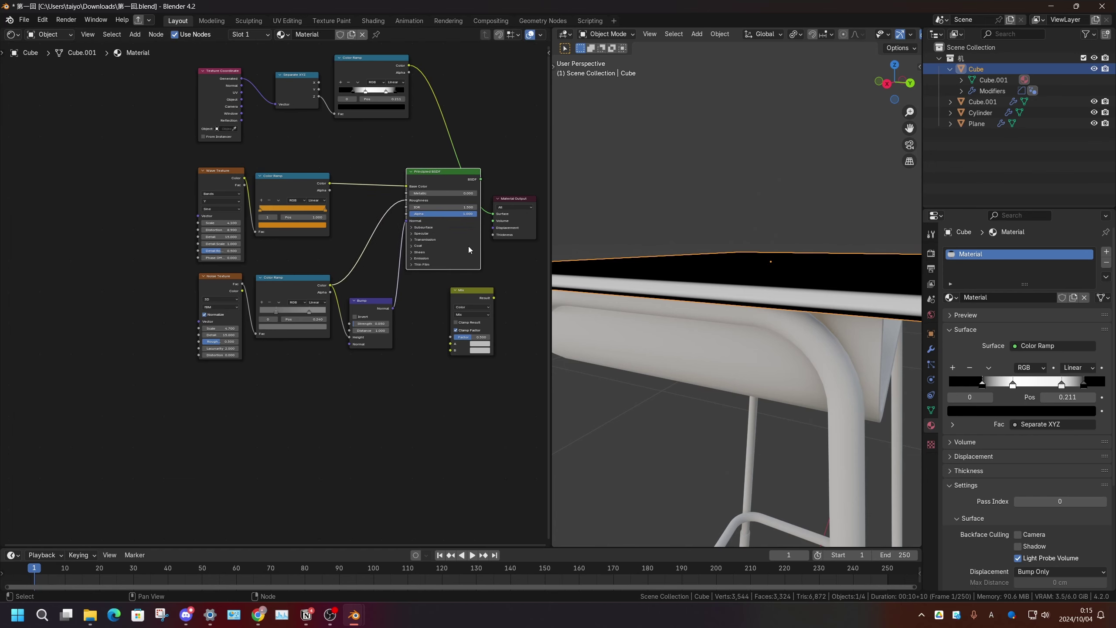
drag(484, 299, 373, 137)
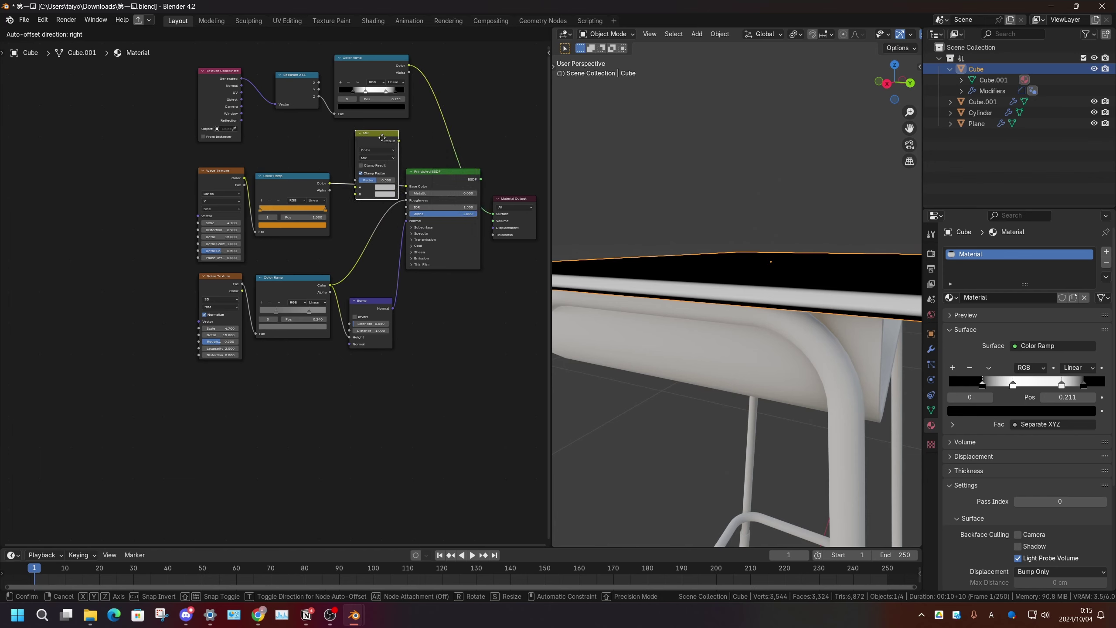
scroll(407, 136, up, 2)
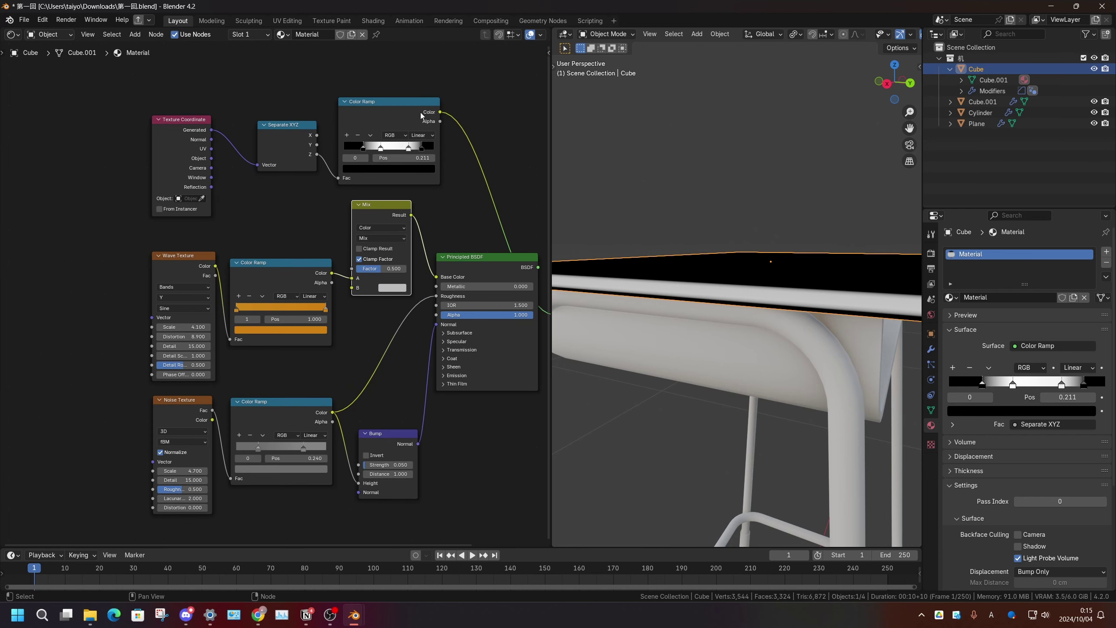
mouse_move(421, 115)
mouse_down()
mouse_move(422, 106)
mouse_move(358, 269)
mouse_up()
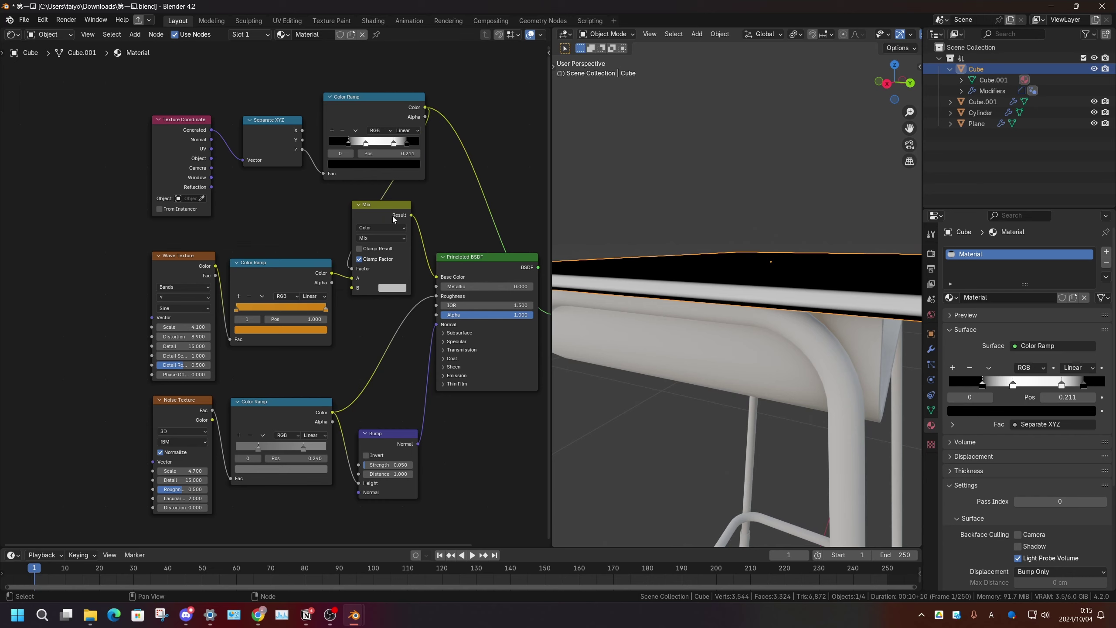
Step: Preview the Mix result and the top Color Ramp on the desk top
key(ctrl+shift)
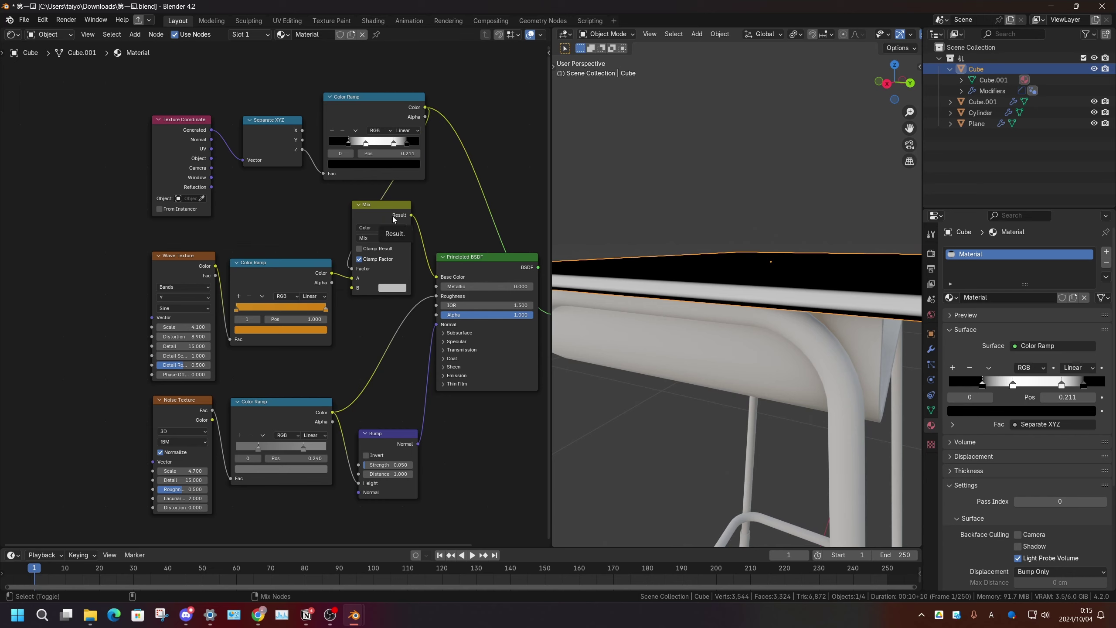
ctrl+shift+click(393, 218)
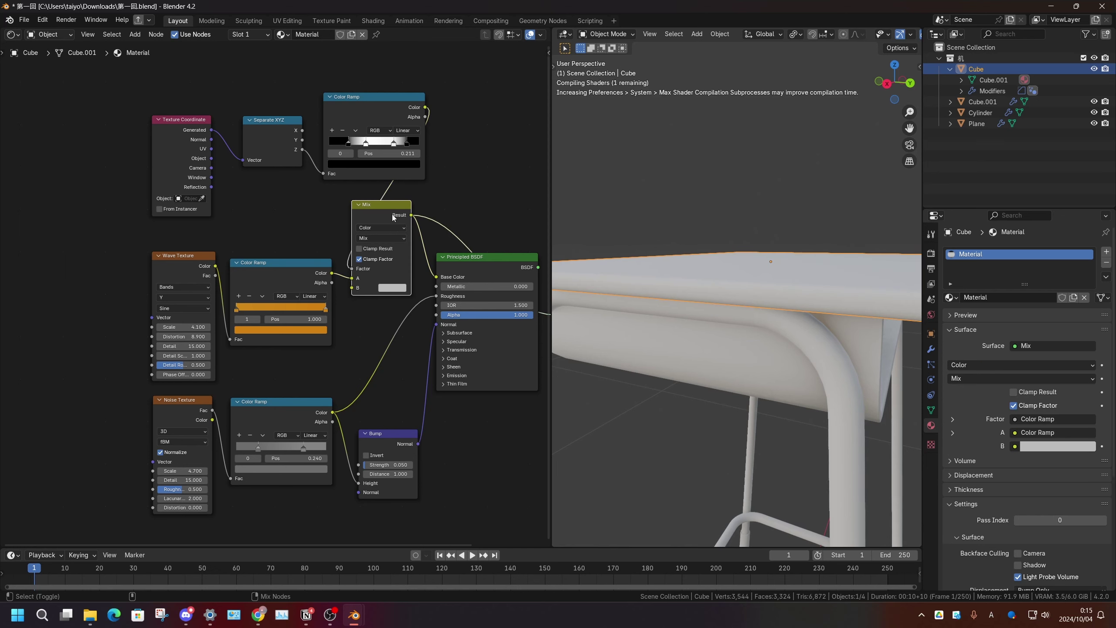
mouse_move(638, 224)
middle_down()
mouse_move(680, 213)
mouse_move(699, 190)
middle_up()
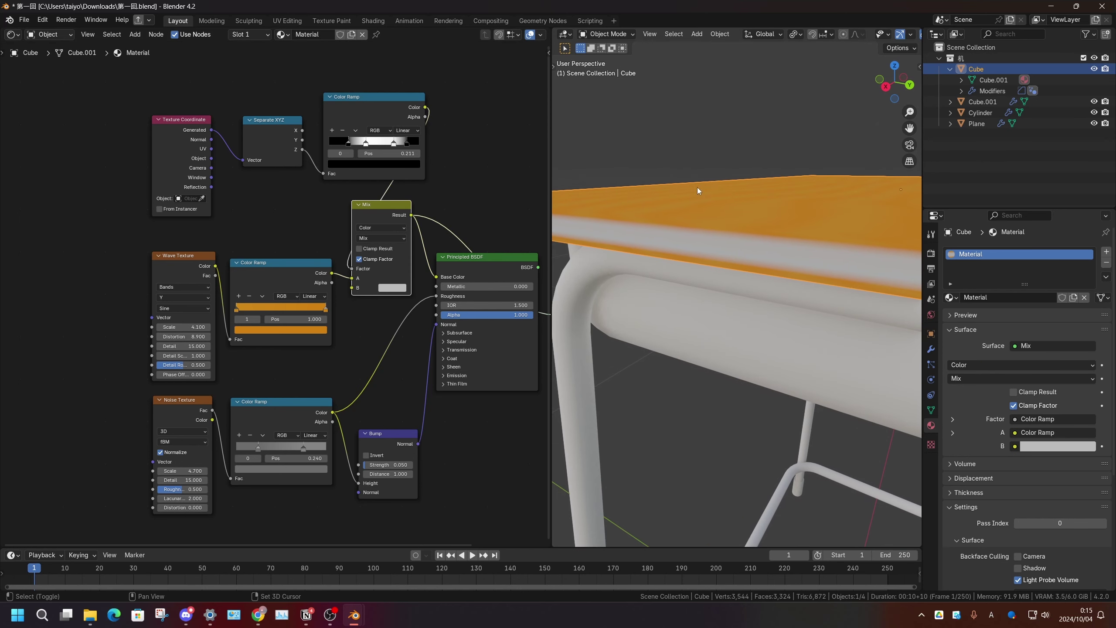
scroll(366, 227, up, 1)
middle_drag(637, 264, 664, 240)
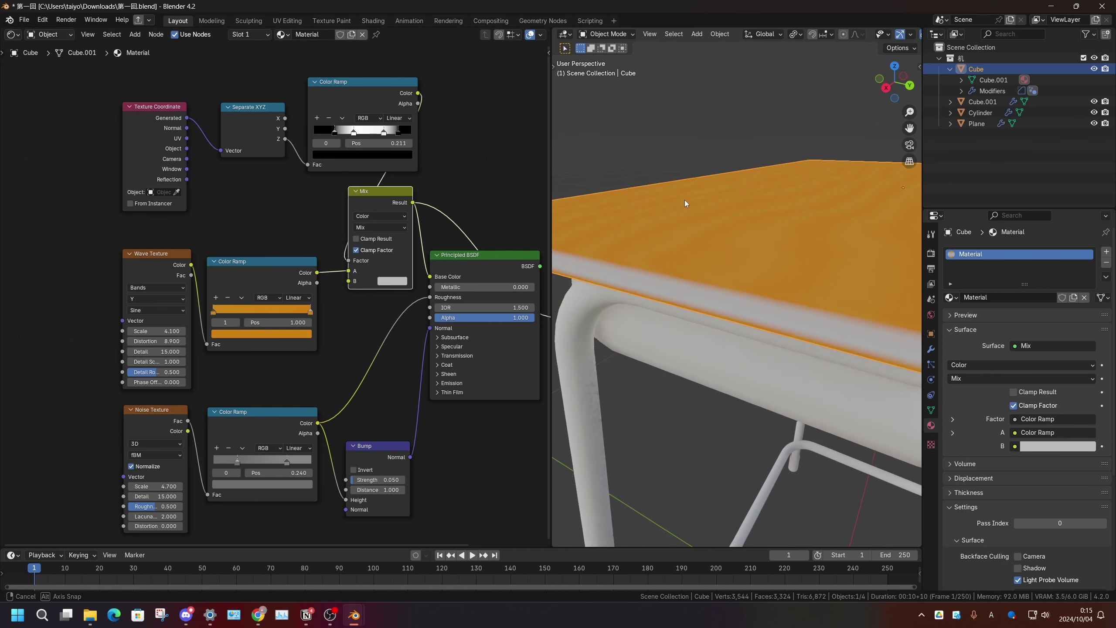
ctrl+shift+click(360, 105)
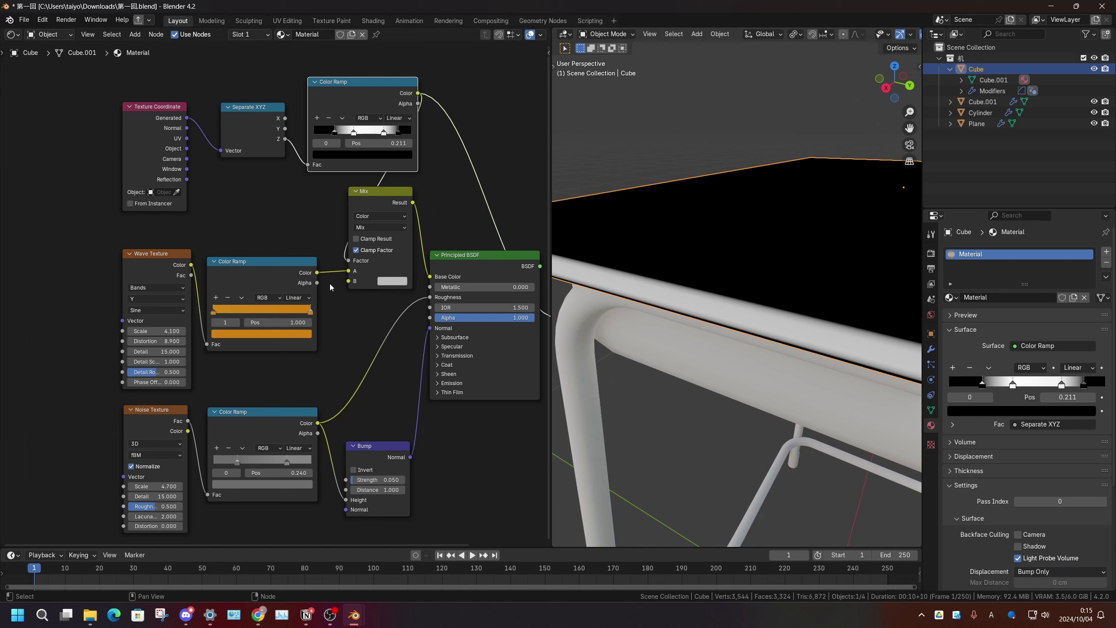
ctrl+shift+click(378, 203)
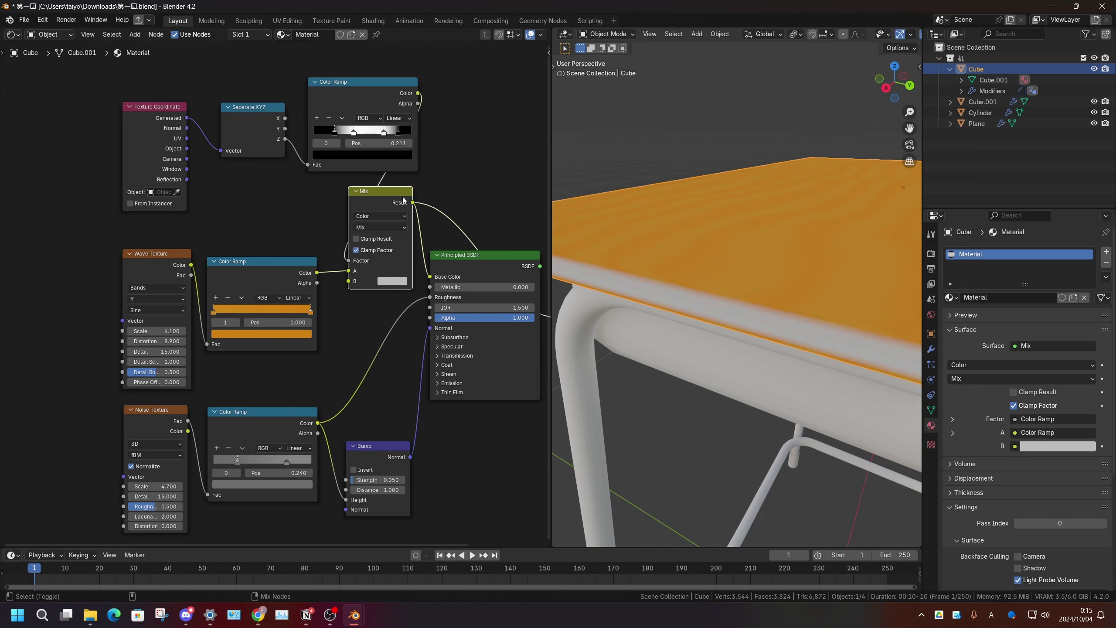
Step: Change the Mix node's second colour hue to yellow-green
click(386, 281)
mouse_move(387, 206)
mouse_down()
mouse_move(440, 213)
mouse_move(454, 201)
mouse_up()
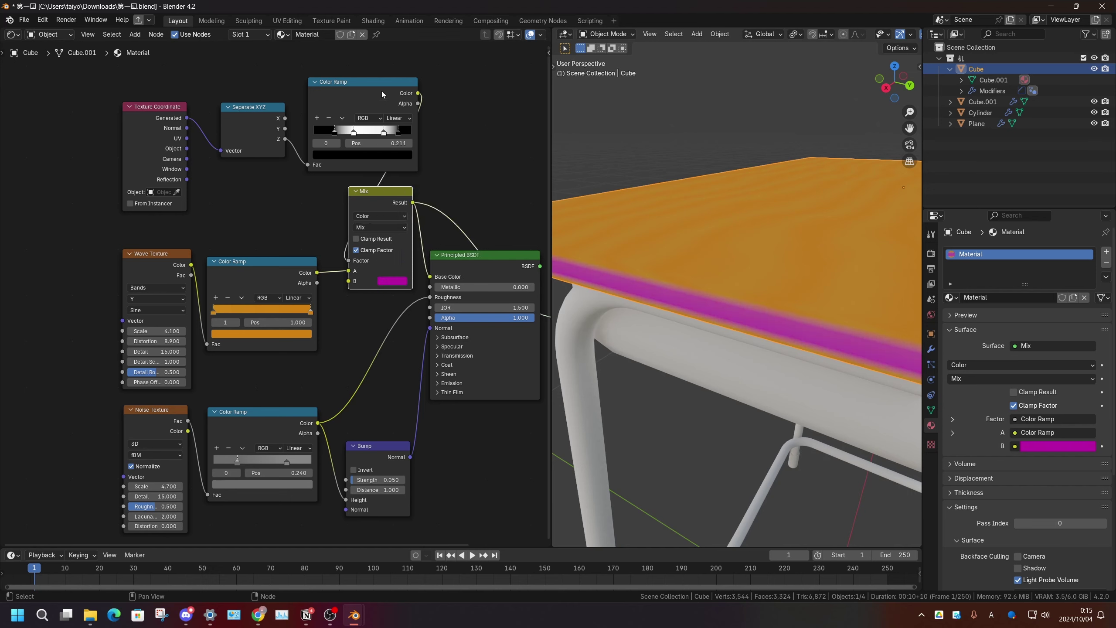
ctrl+shift+click(343, 101)
click(393, 281)
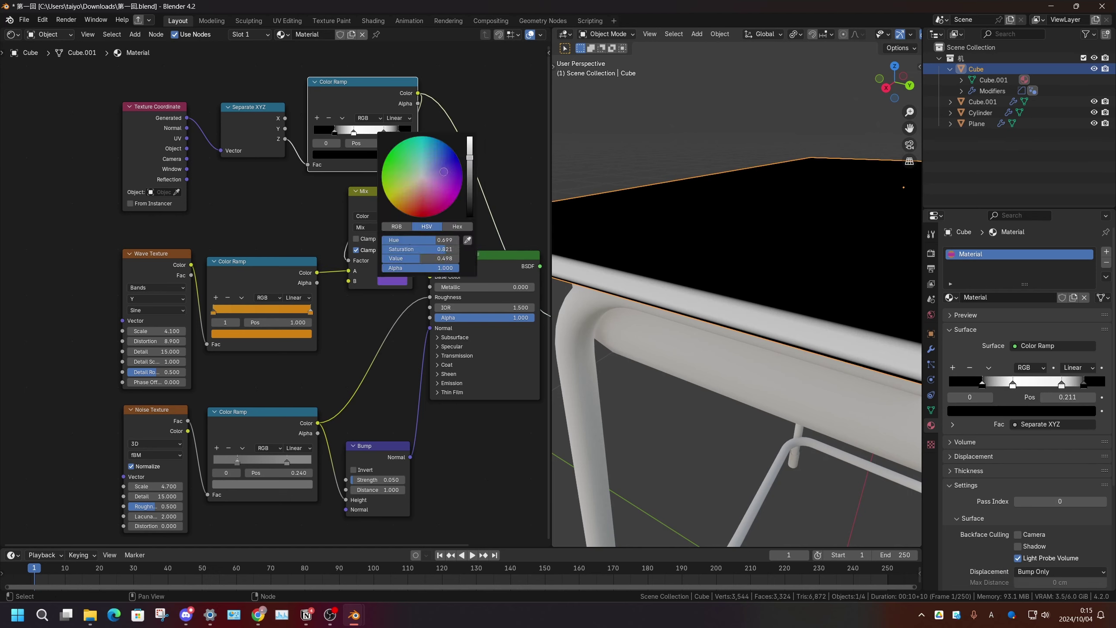
drag(439, 240, 396, 239)
scroll(505, 263, up, 1)
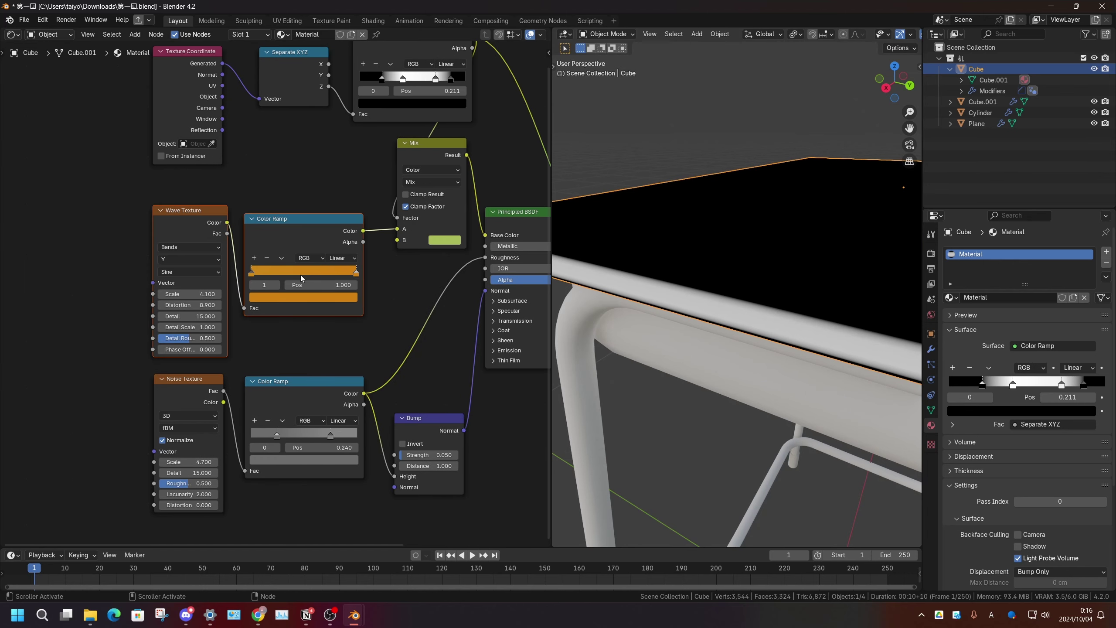
scroll(303, 278, down, 2)
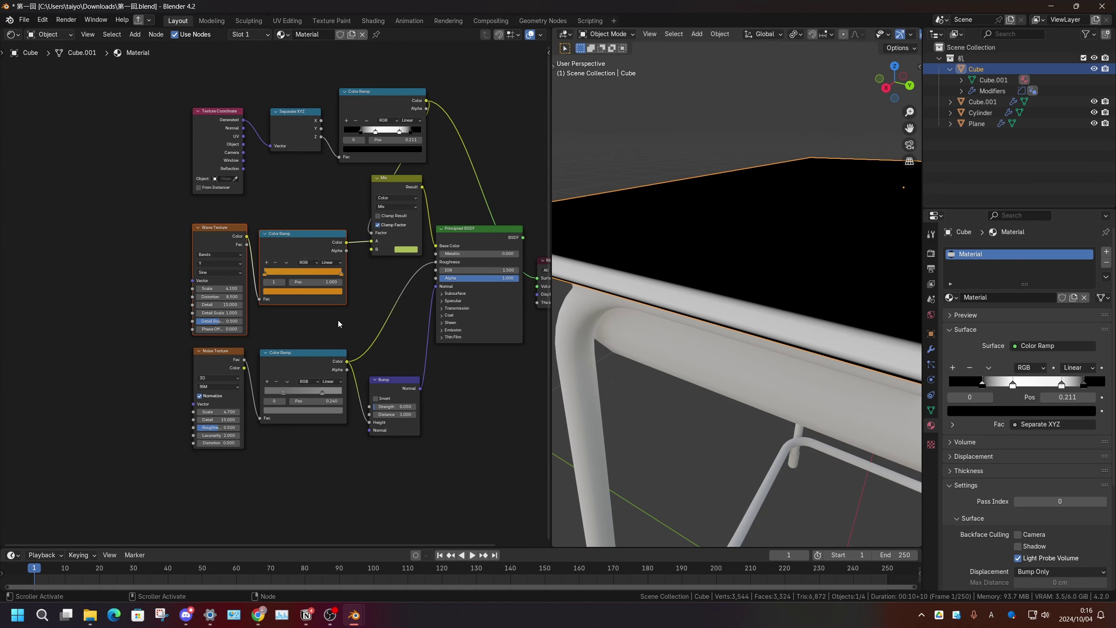
scroll(321, 272, down, 5)
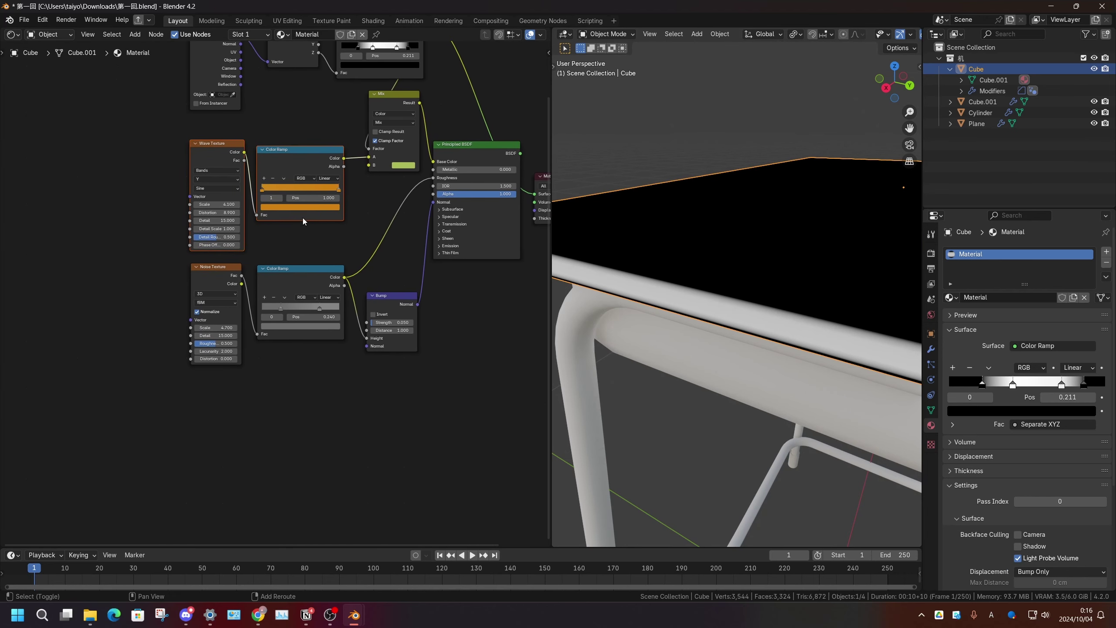
Step: Duplicate the Wave Texture and its Color Ramp below the originals and preview them
key(shift+d)
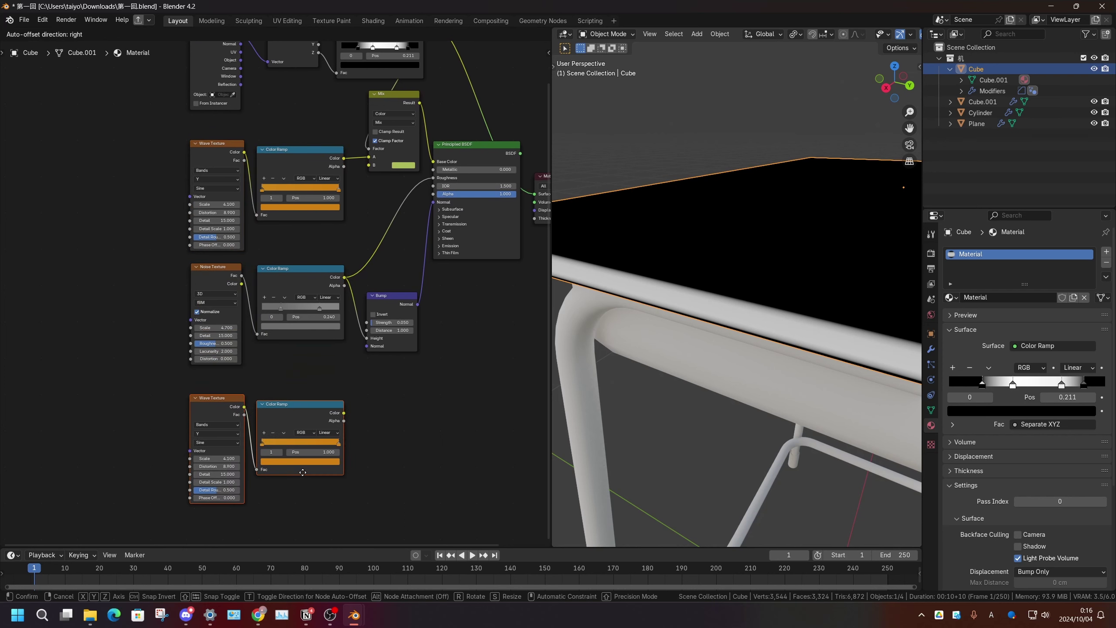
click(303, 472)
scroll(302, 472, up, 3)
ctrl+shift+click(272, 414)
ctrl+shift+click(189, 319)
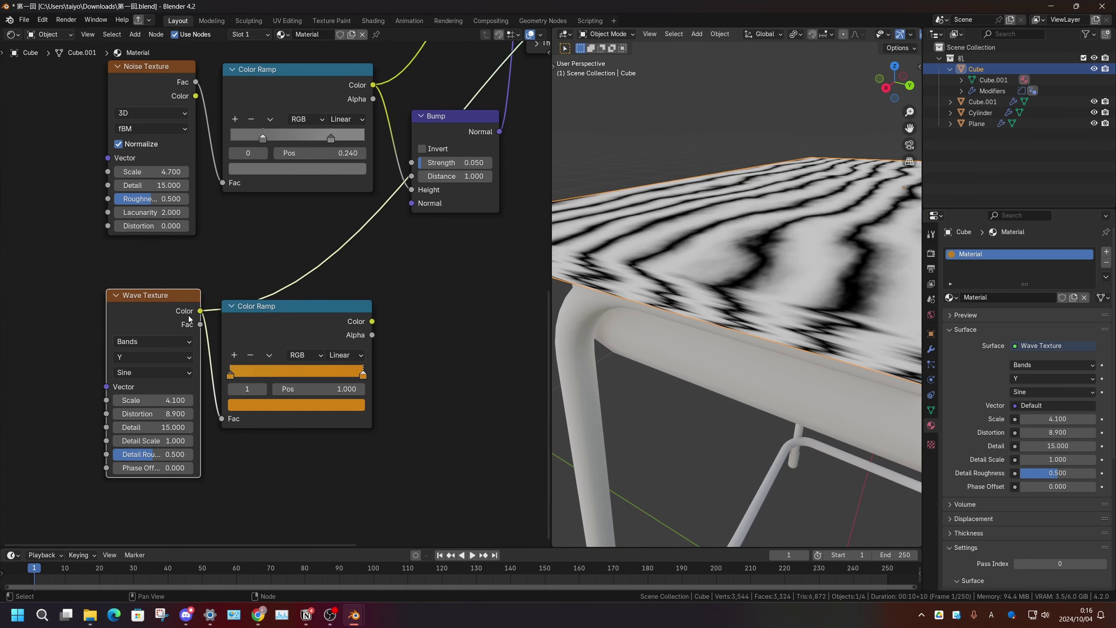
middle_drag(747, 277, 772, 284)
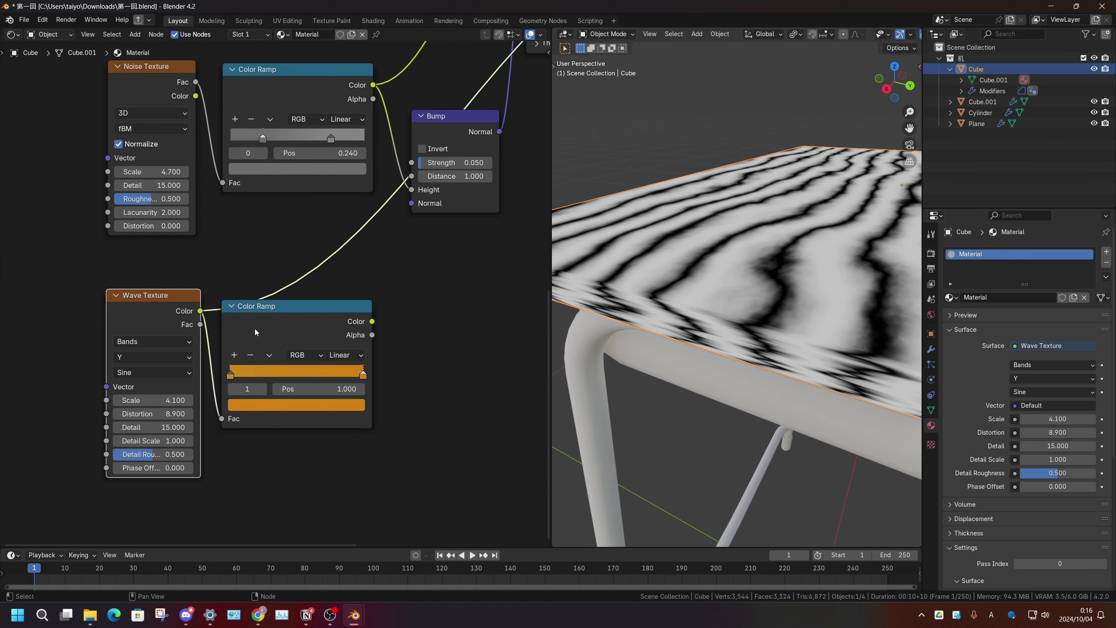
scroll(257, 332, up, 2)
Step: Set the new Wave Texture's bands direction to Z and lower its scale to 2.060
click(116, 366)
click(122, 408)
click(117, 366)
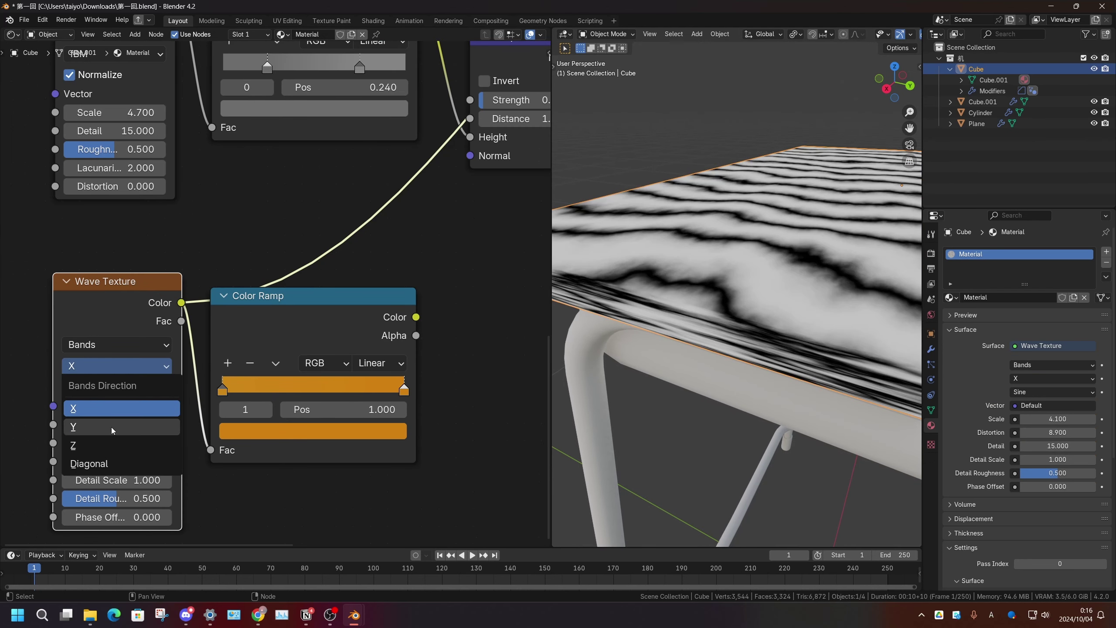
click(98, 448)
middle_drag(695, 233, 715, 225)
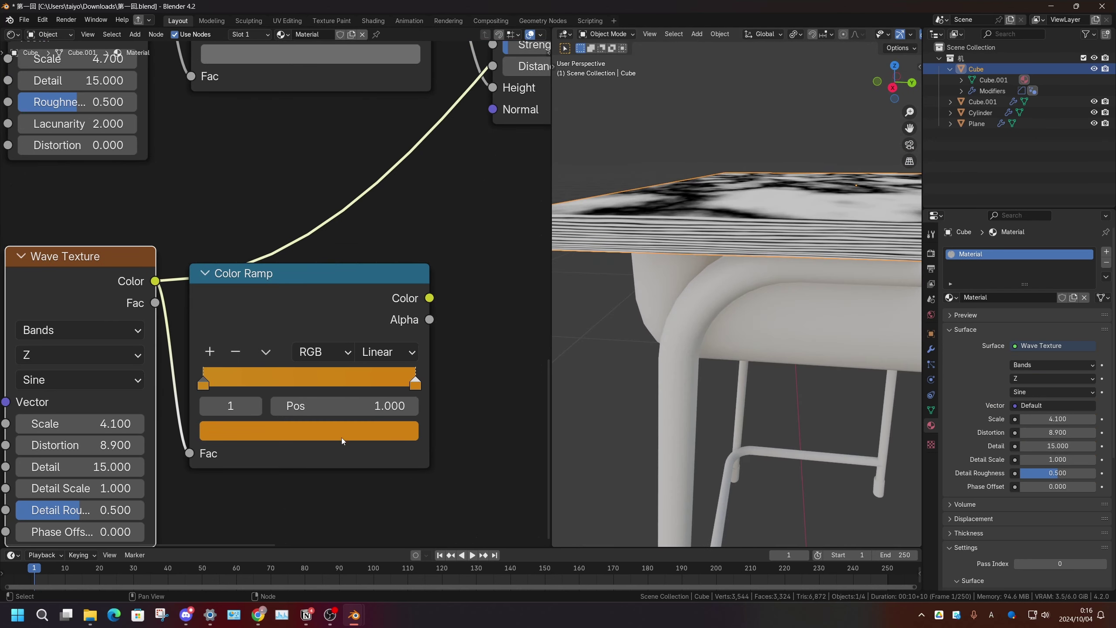
scroll(123, 405, up, 1)
mouse_move(123, 404)
mouse_down()
mouse_move(105, 405)
mouse_move(136, 405)
mouse_move(150, 425)
mouse_move(128, 426)
mouse_up()
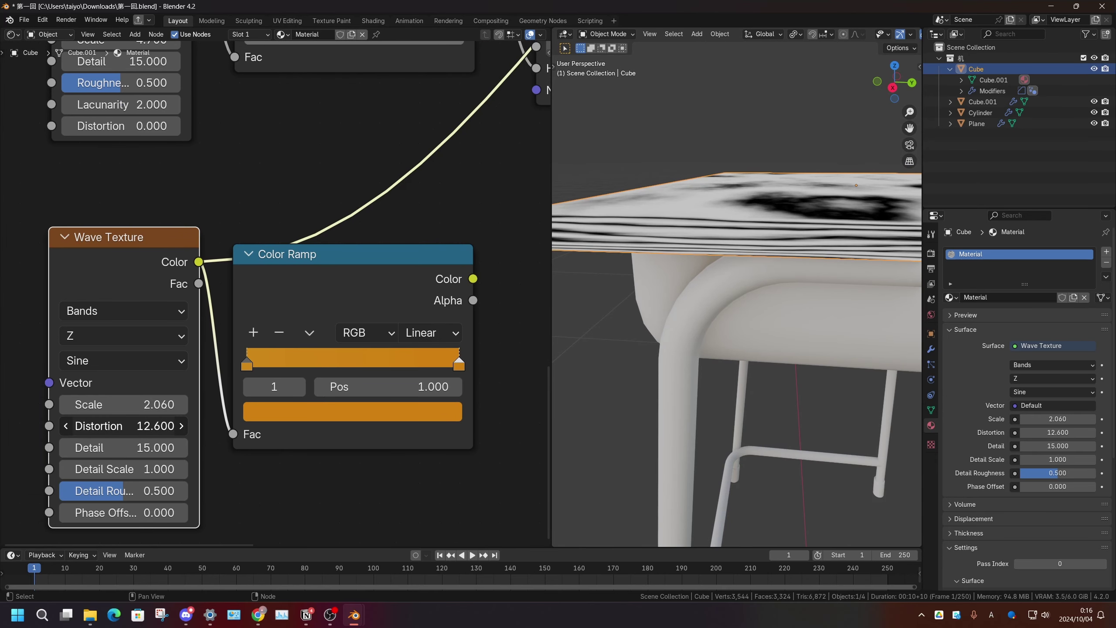
Step: Recolour the new ramp's stops to dark and mid brown
ctrl+shift+click(278, 416)
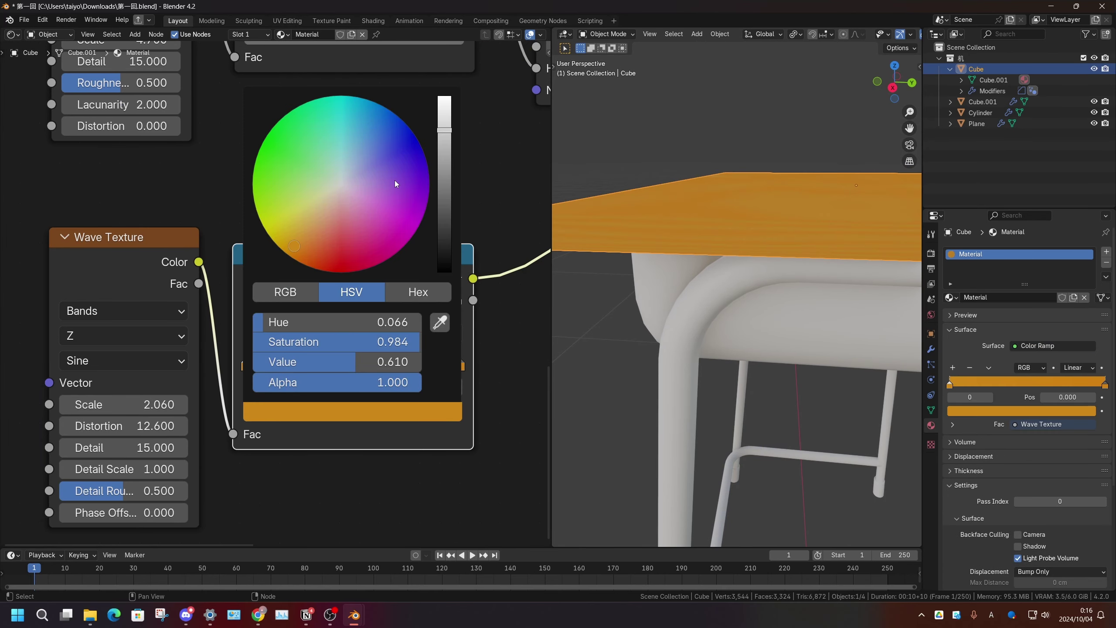
drag(442, 181, 442, 251)
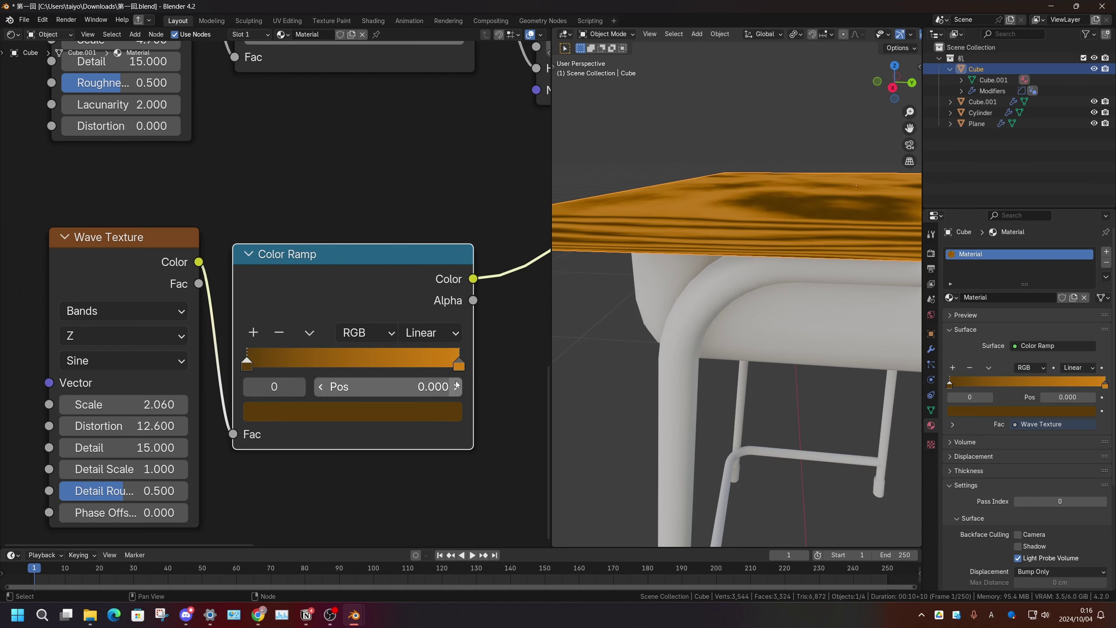
click(459, 365)
scroll(331, 293, down, 3)
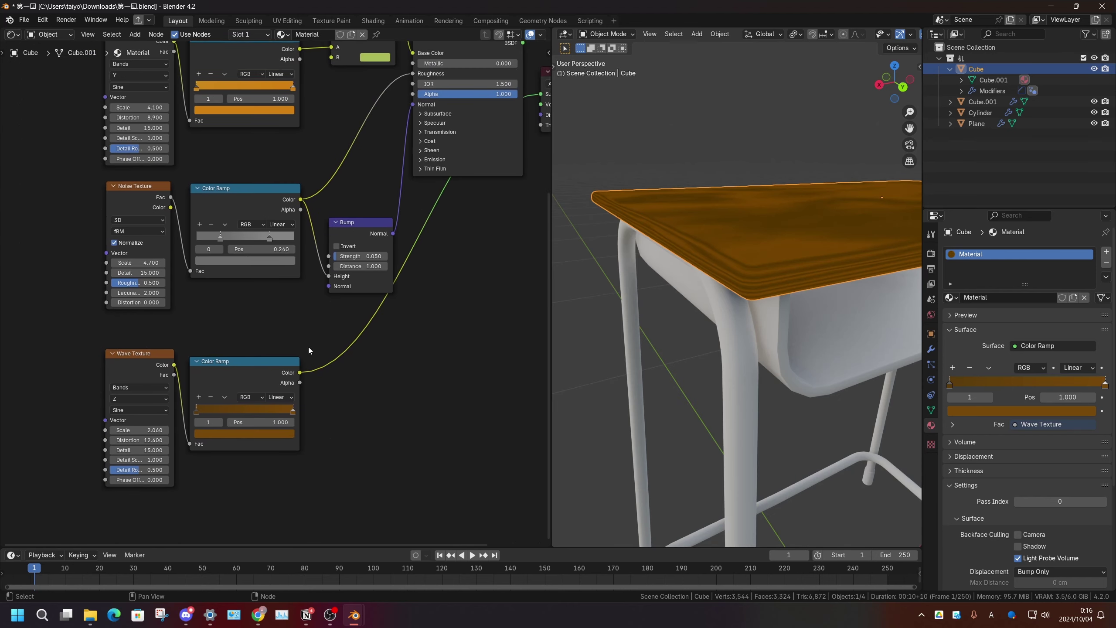
scroll(264, 360, up, 3)
click(253, 345)
click(371, 393)
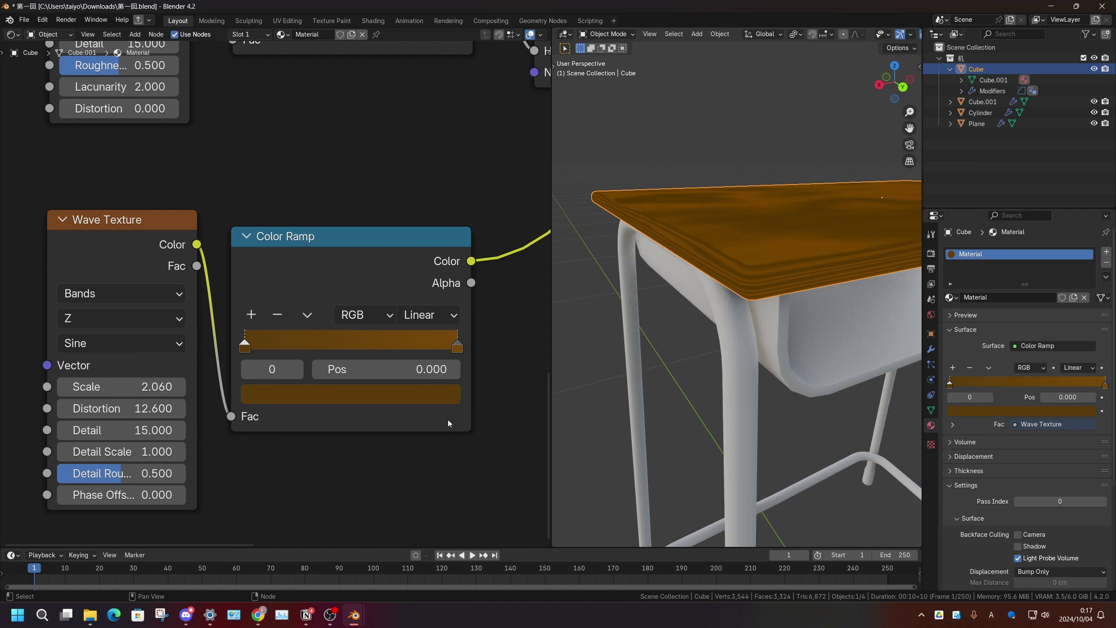
scroll(461, 346, down, 3)
scroll(461, 347, down, 1)
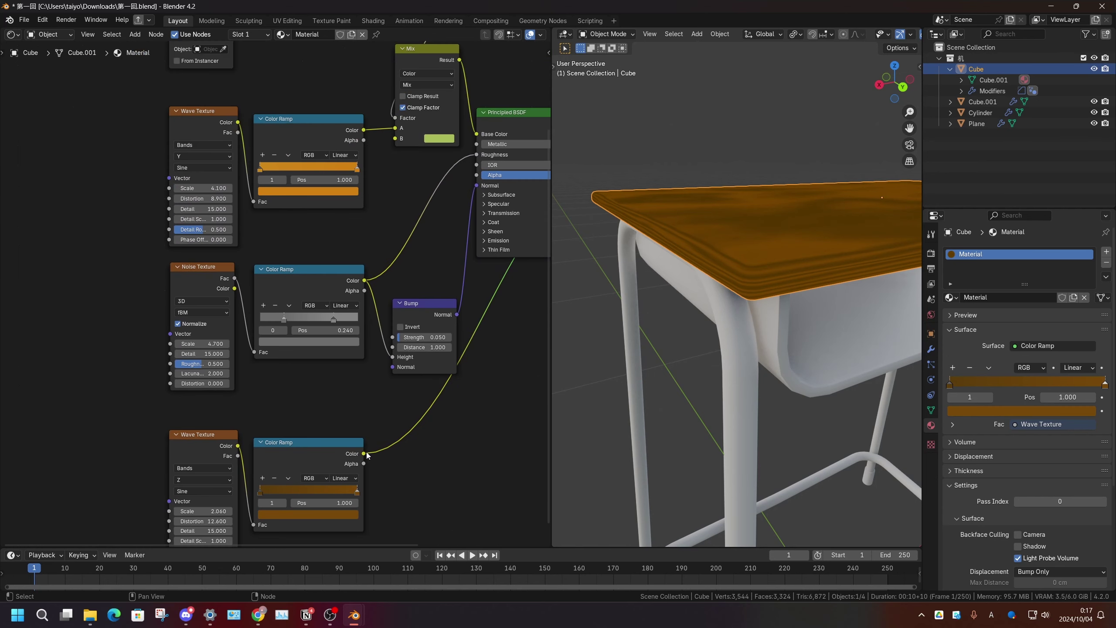
mouse_move(364, 454)
mouse_down()
mouse_move(288, 261)
mouse_move(394, 139)
mouse_up()
Step: Link the new grain ramp to Mix B and move the top ramp stops to about 0.145 and 0.916
middle_drag(525, 156, 366, 276)
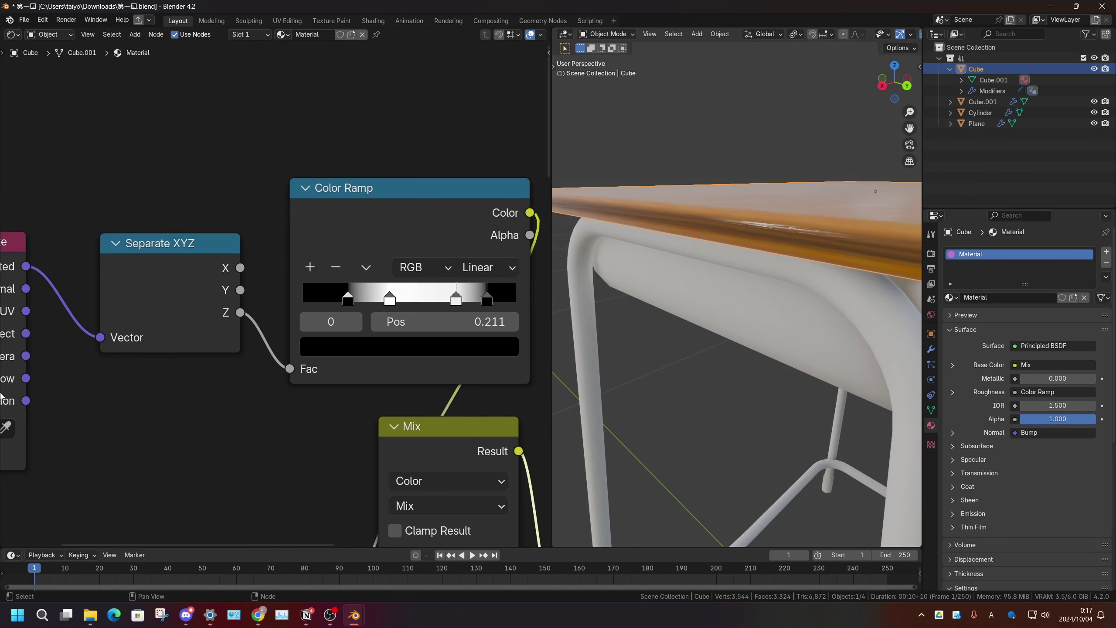
middle_drag(233, 394, 176, 408)
scroll(294, 309, up, 1)
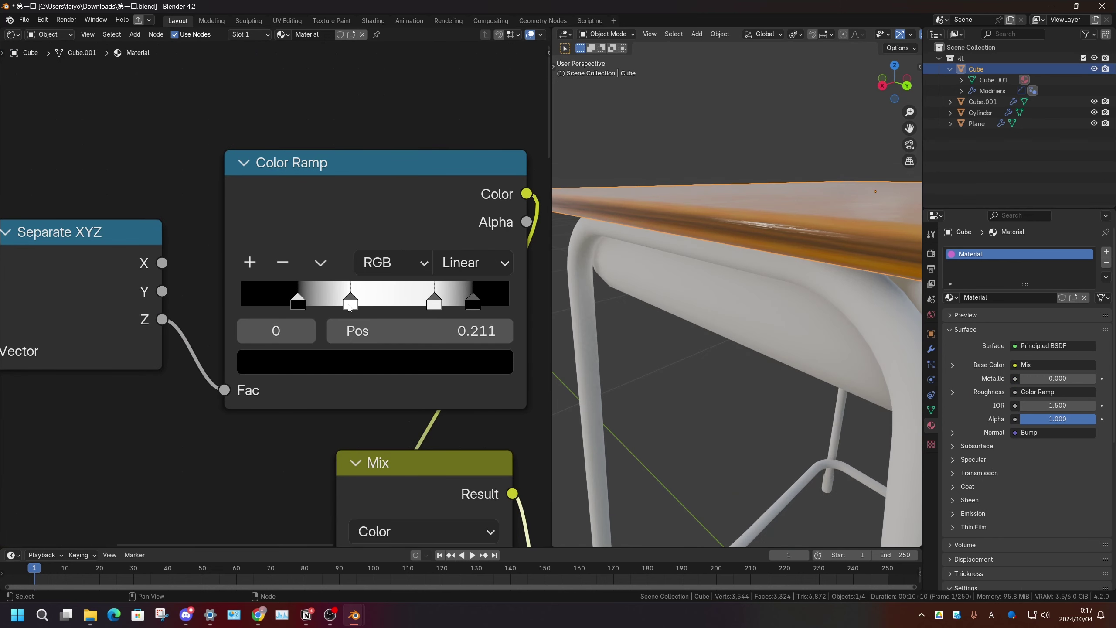
drag(350, 307, 286, 307)
drag(298, 304, 280, 304)
mouse_move(472, 303)
mouse_down()
mouse_move(457, 295)
mouse_move(473, 298)
mouse_up()
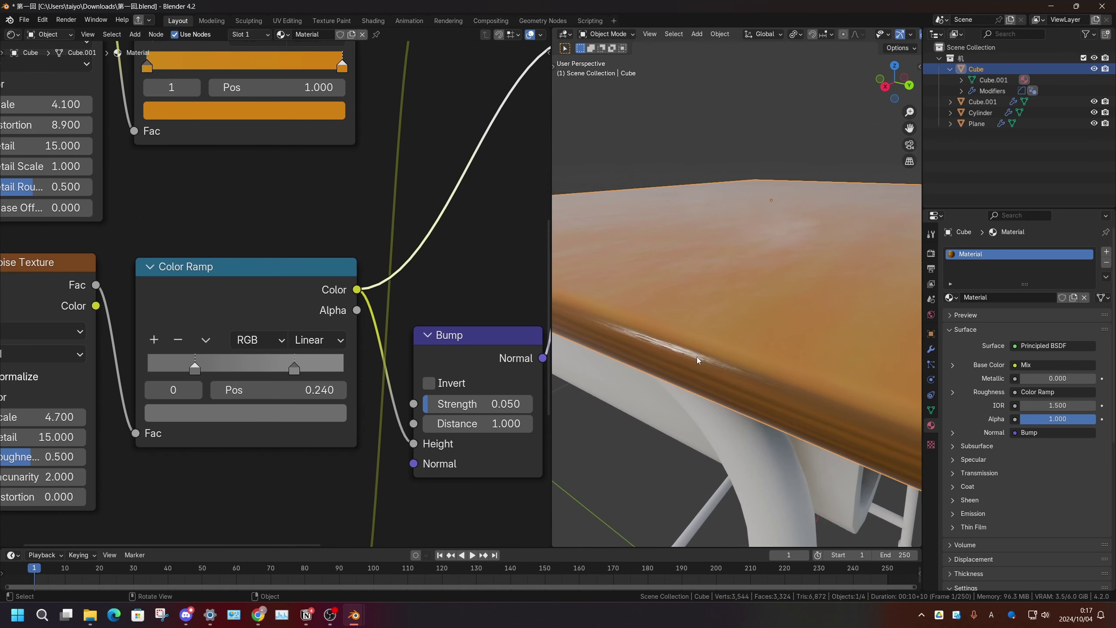
Step: Set the noise ramp stop colour to deep purple 2E006C
scroll(201, 347, up, 1)
scroll(202, 346, up, 1)
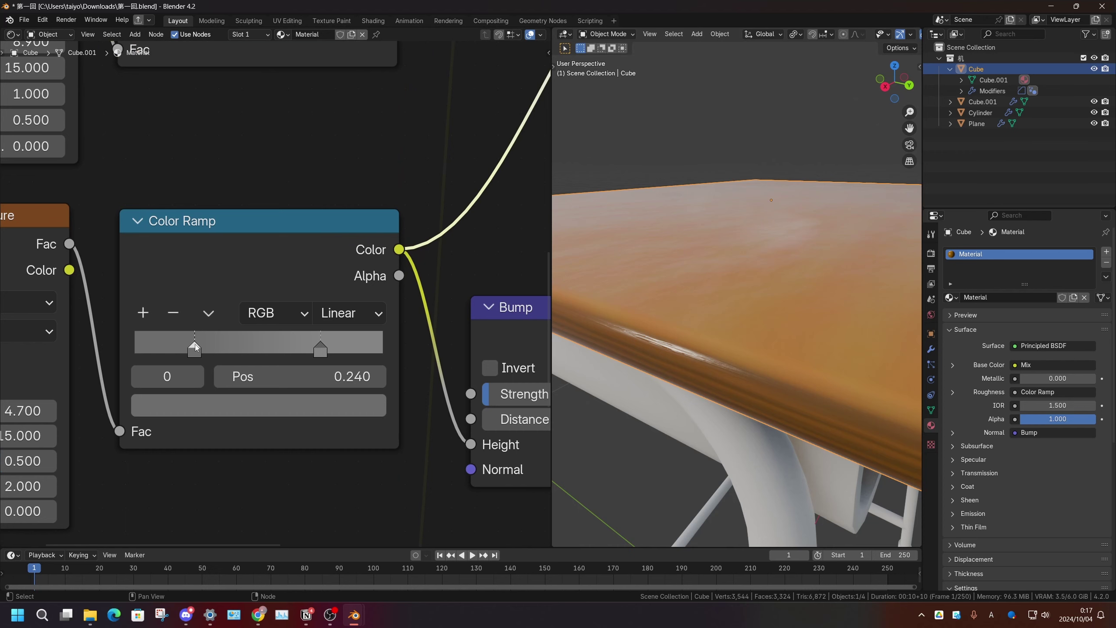
click(260, 404)
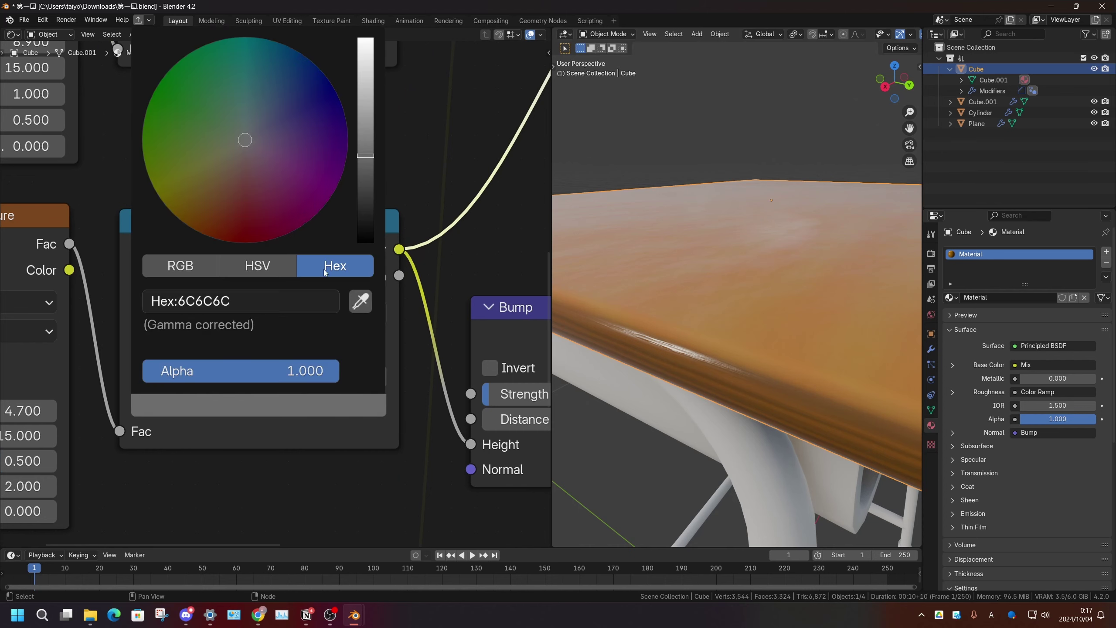
click(347, 132)
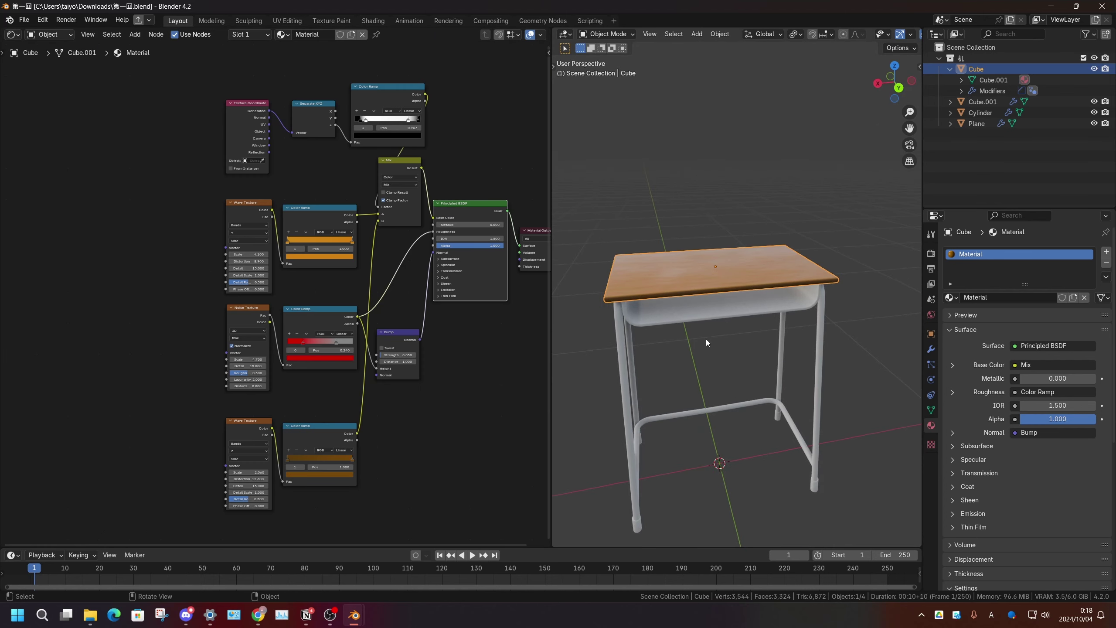
click(710, 323)
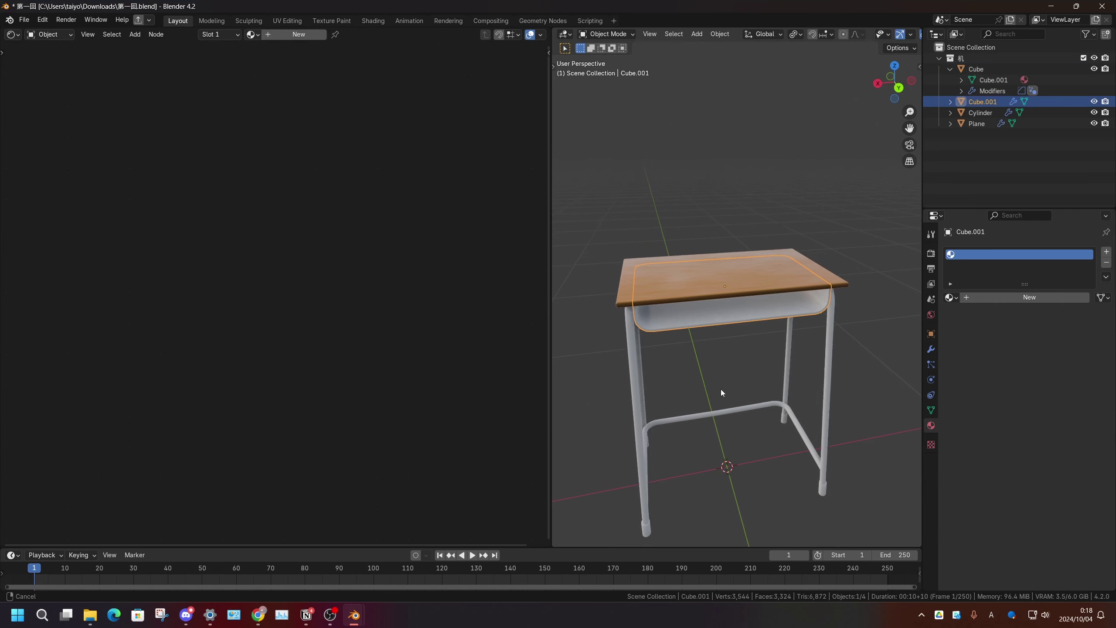
Step: Select Cube.001, create a new material, and rename Material.001 to M_金属
mouse_move(729, 326)
middle_down()
mouse_move(710, 284)
mouse_move(741, 310)
middle_up()
click(710, 284)
click(740, 310)
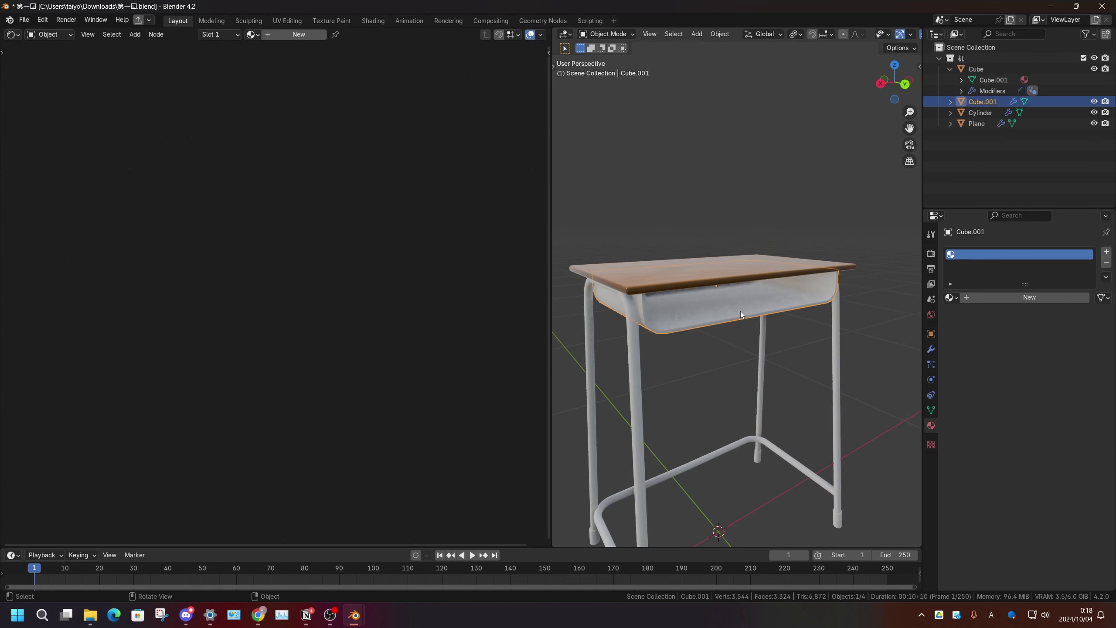
click(303, 34)
key(BackSpace)
text(Mきんぞく)
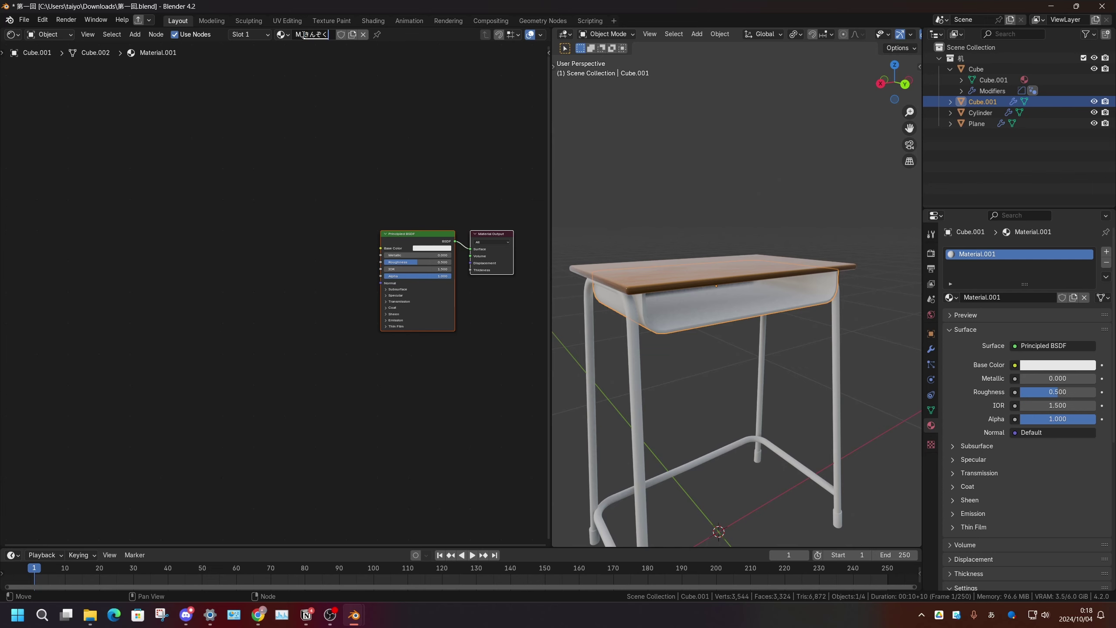
text(M_金属)
key(Return)
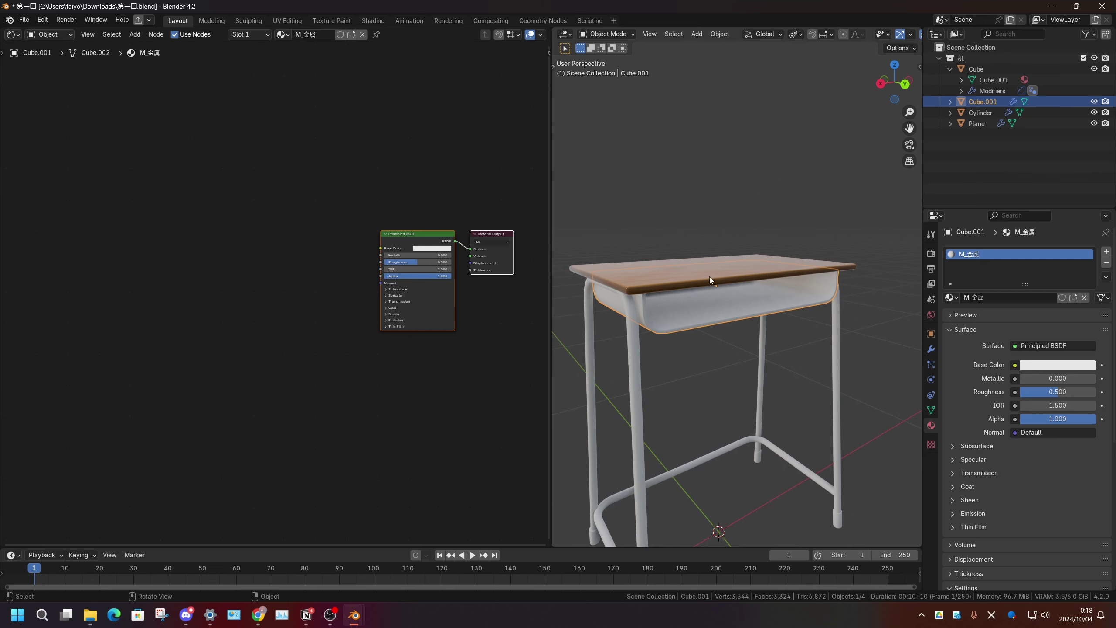
Step: Make M_金属 fully metallic (1.0) with a mid-grey 0.365 base colour and lowered roughness
scroll(285, 247, up, 2)
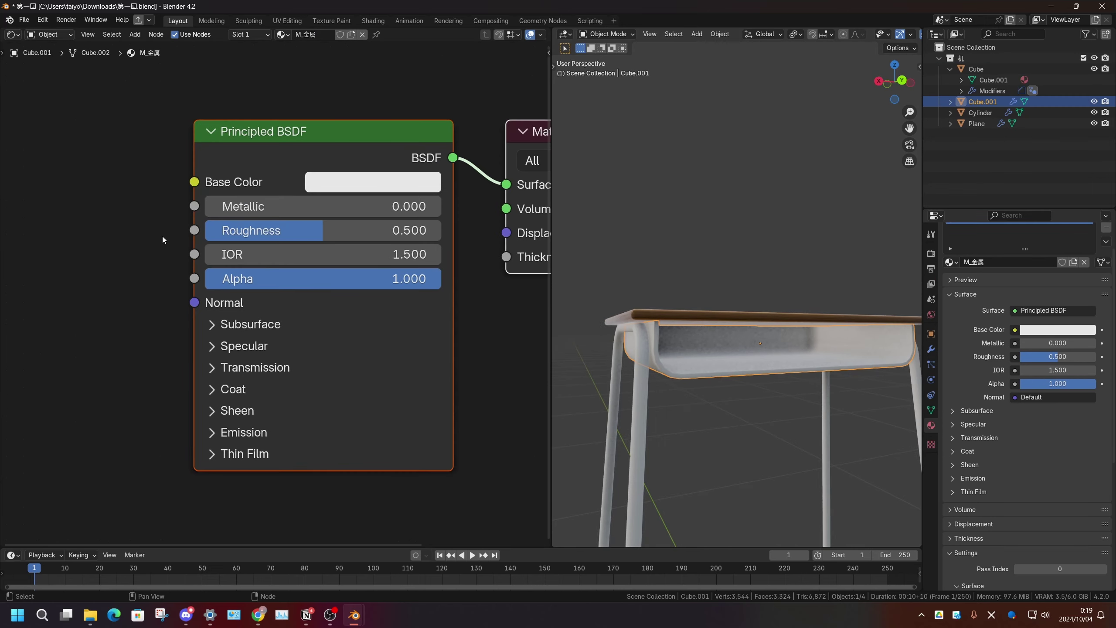
drag(281, 209, 409, 209)
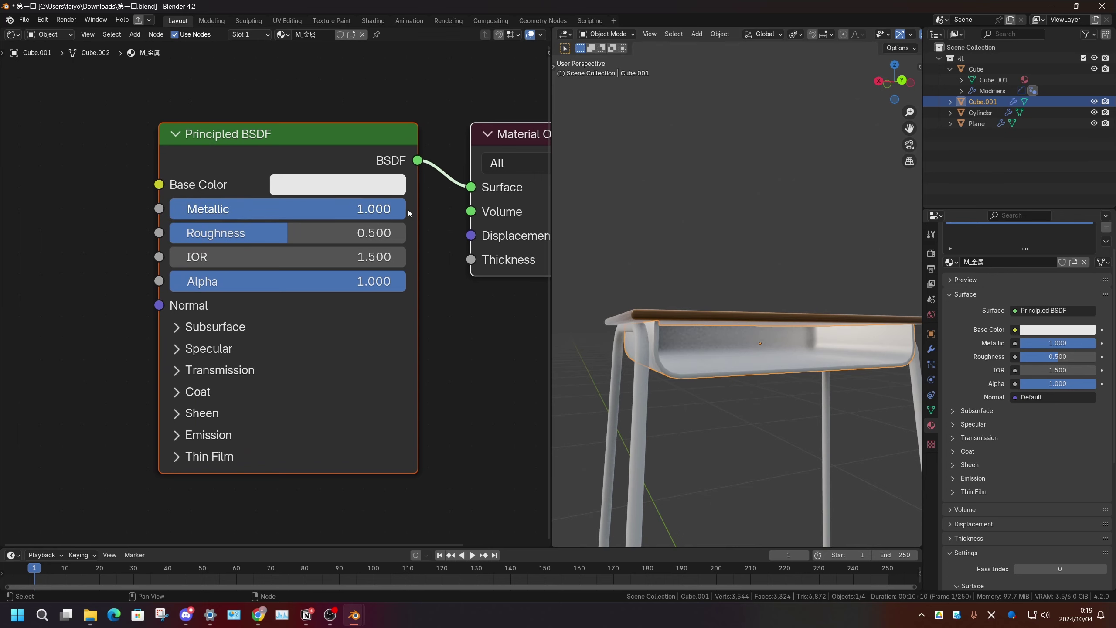
drag(313, 245, 197, 232)
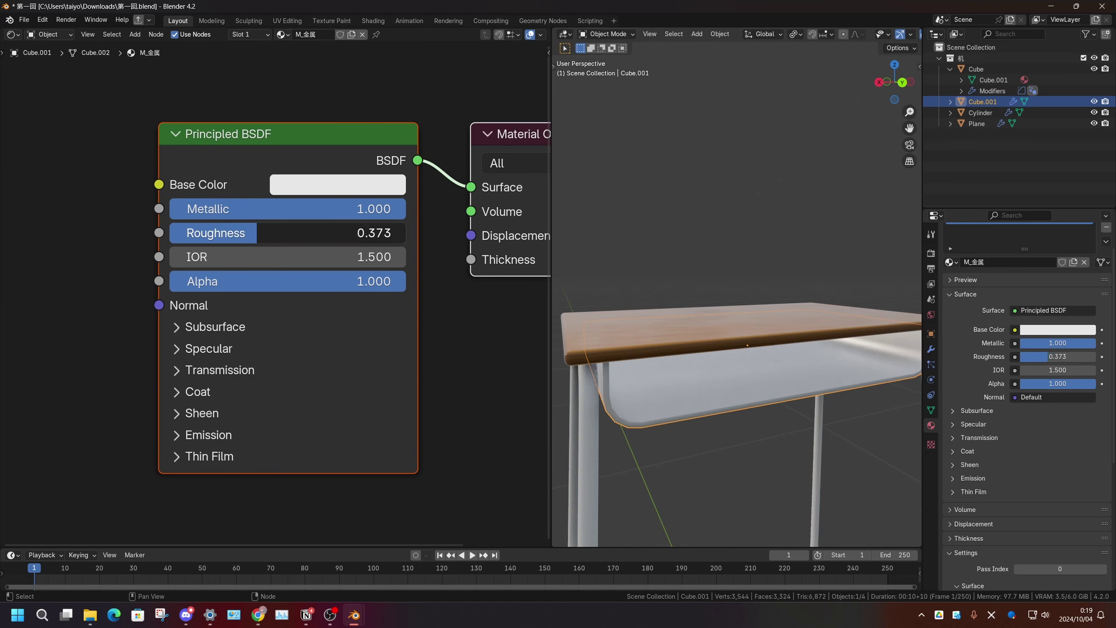
middle_drag(704, 352, 764, 346)
click(343, 185)
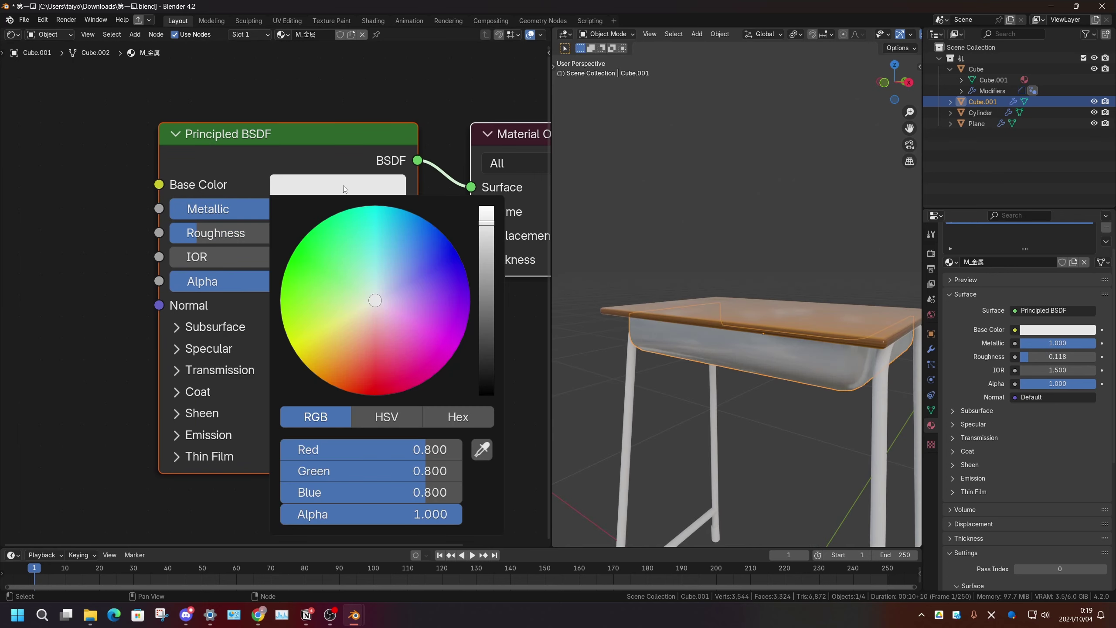
click(344, 185)
drag(487, 211, 487, 274)
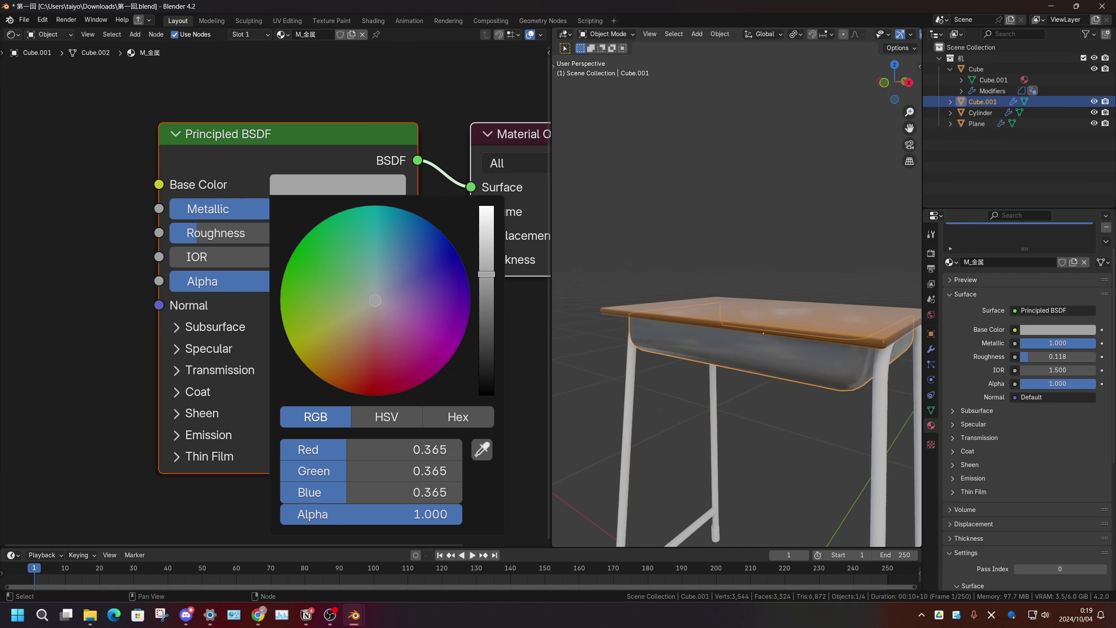
Step: Reselect the drawer box and raise the metal's roughness toward 0.765
scroll(760, 354, up, 3)
click(729, 223)
click(761, 289)
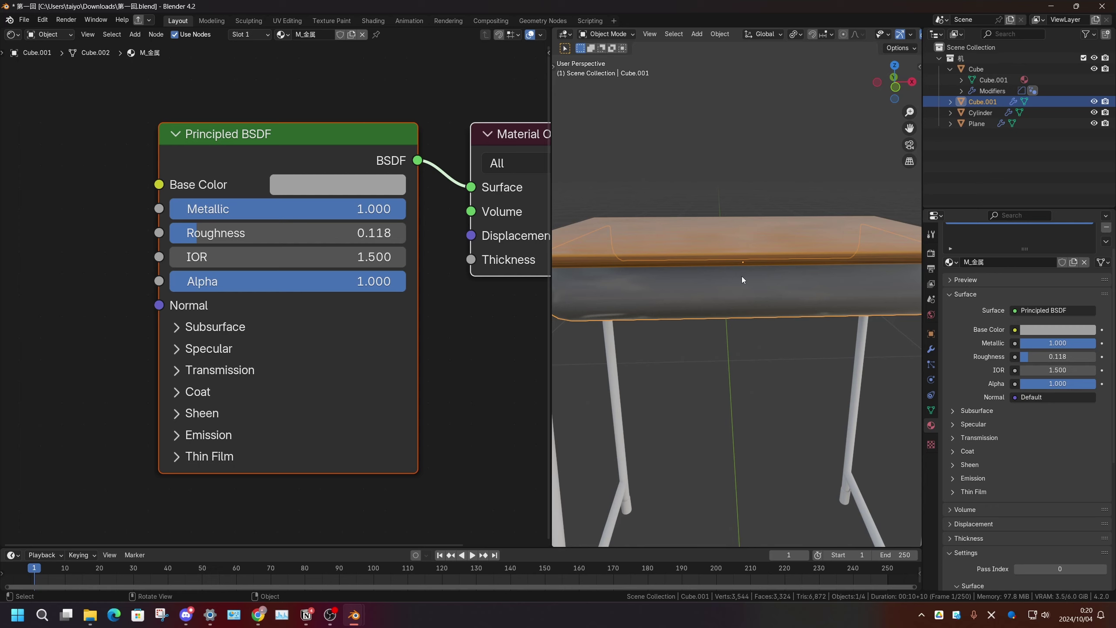
scroll(323, 306, down, 3)
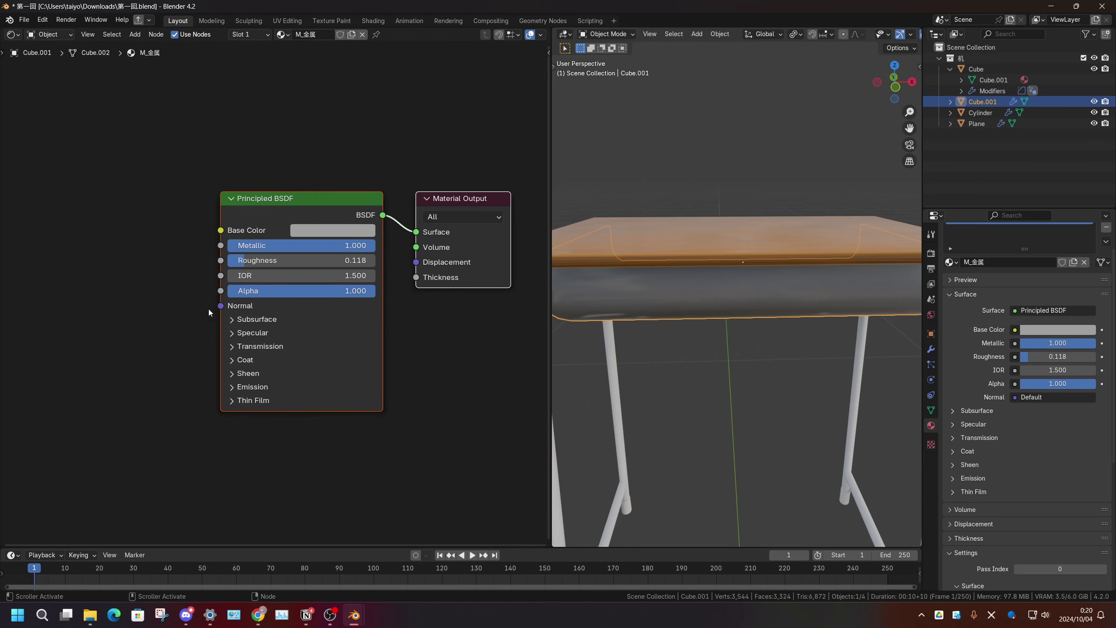
drag(243, 264, 258, 260)
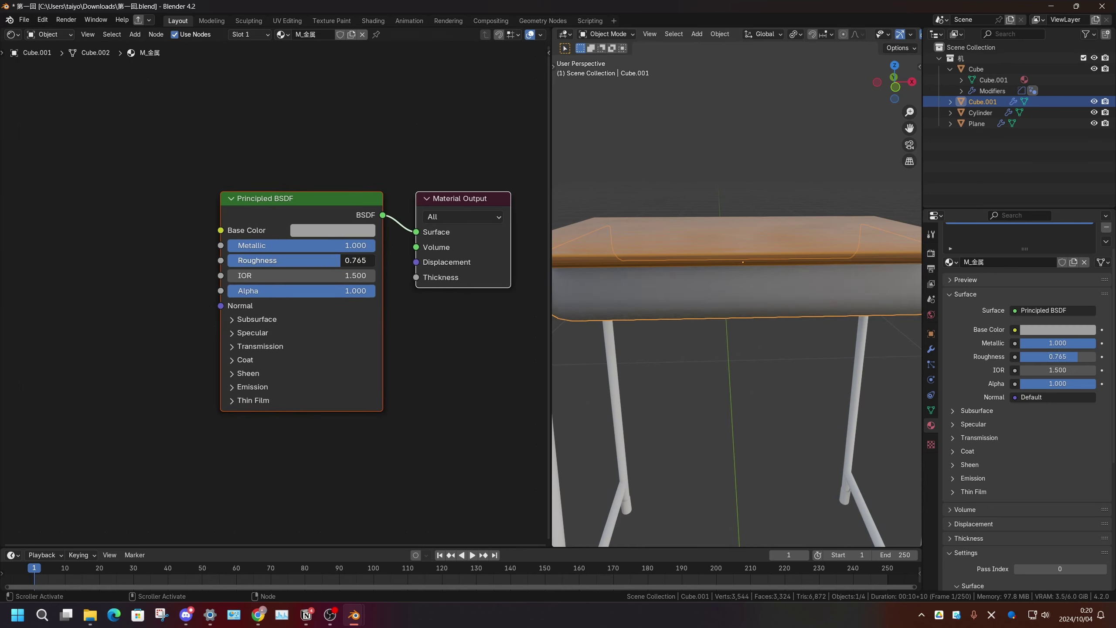
middle_drag(149, 232, 215, 226)
Step: Add a Noise Texture node and preview it directly on the drawer box surface
key(shift+a)
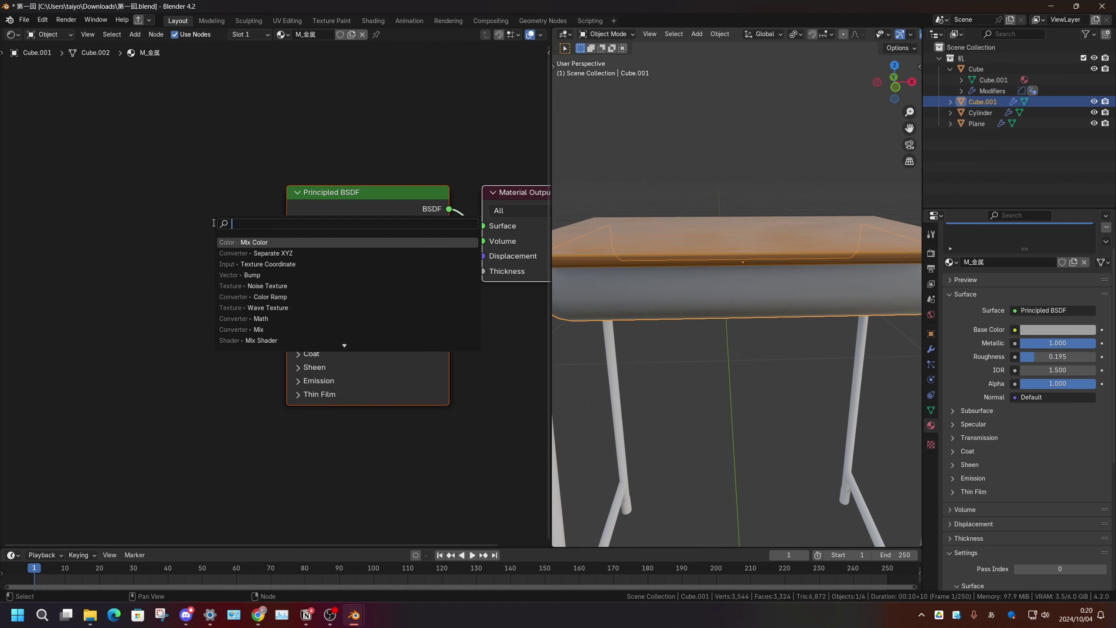
text(noise)
key(Return)
click(63, 215)
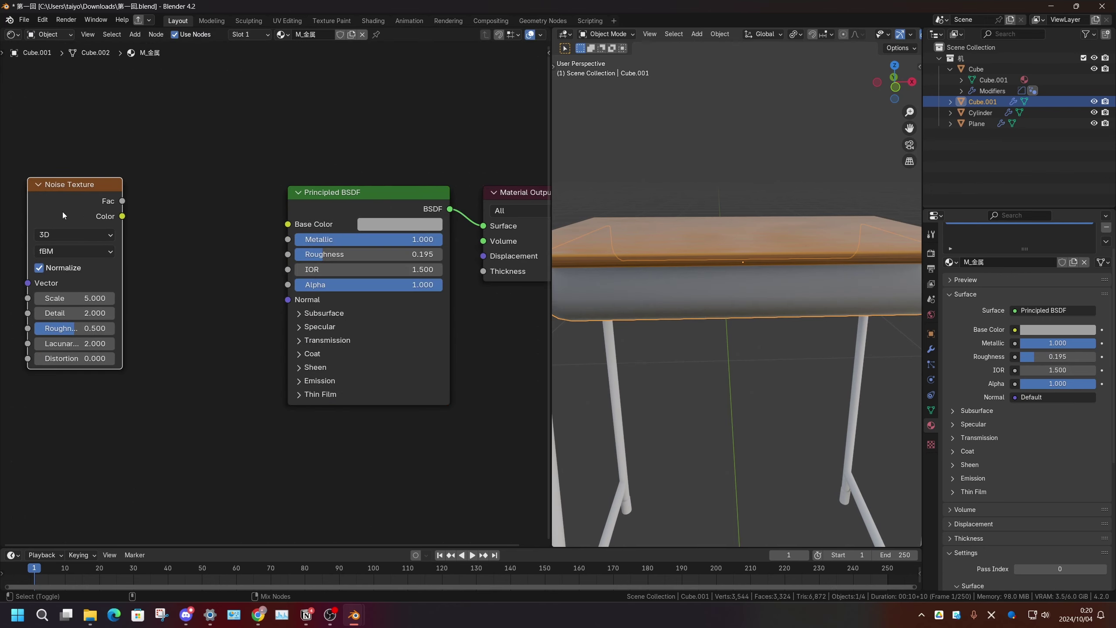
middle_drag(588, 386, 827, 341)
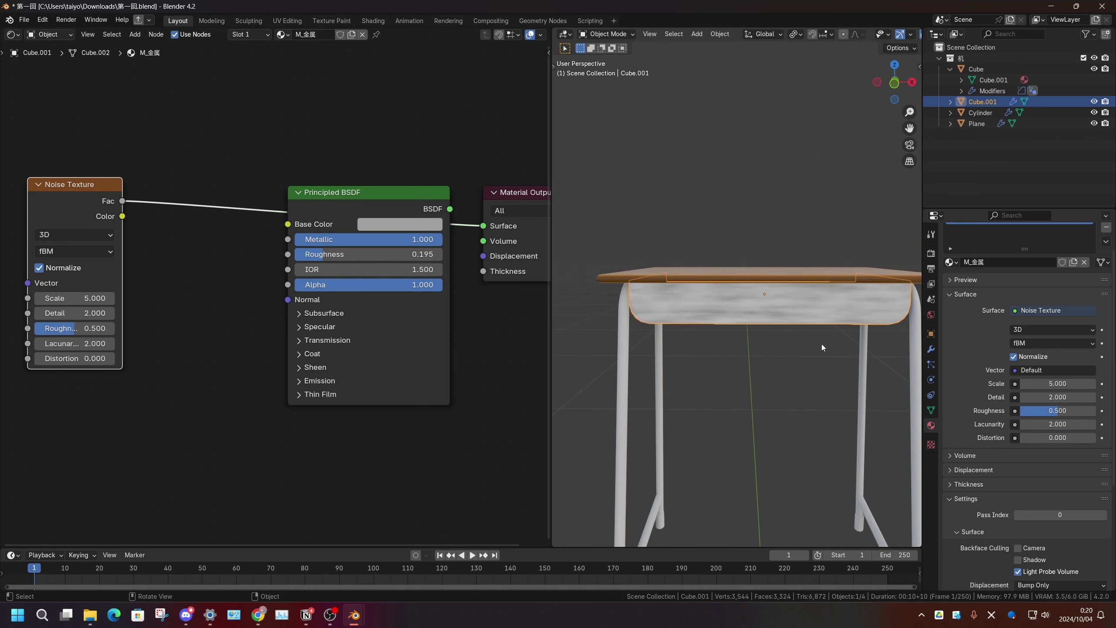
scroll(332, 341, up, 2)
middle_drag(165, 201, 323, 264)
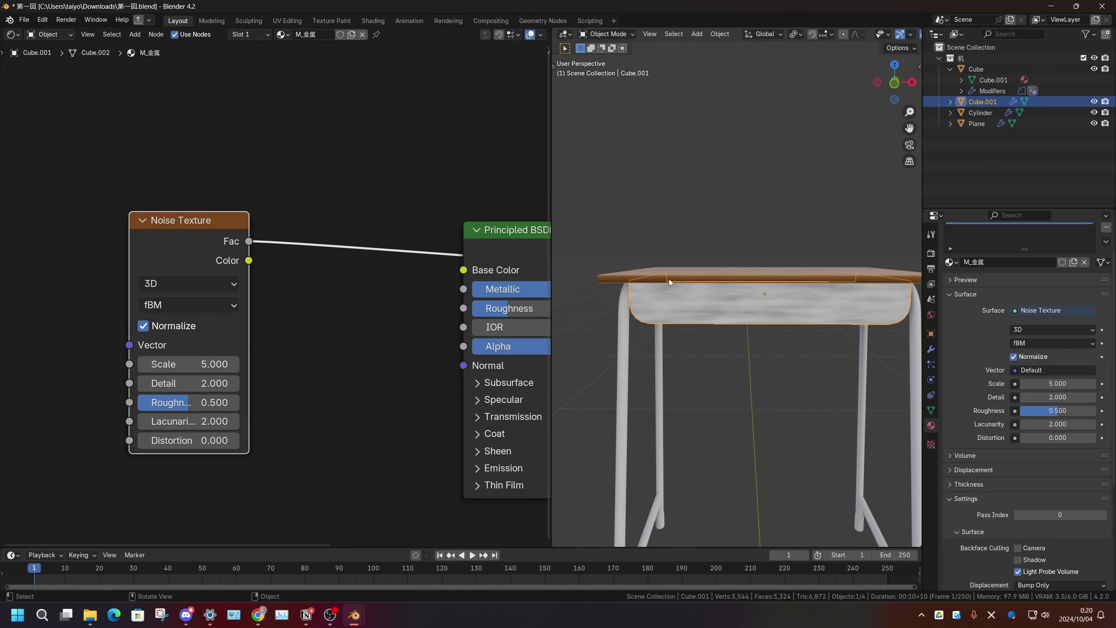
middle_drag(669, 279, 718, 301)
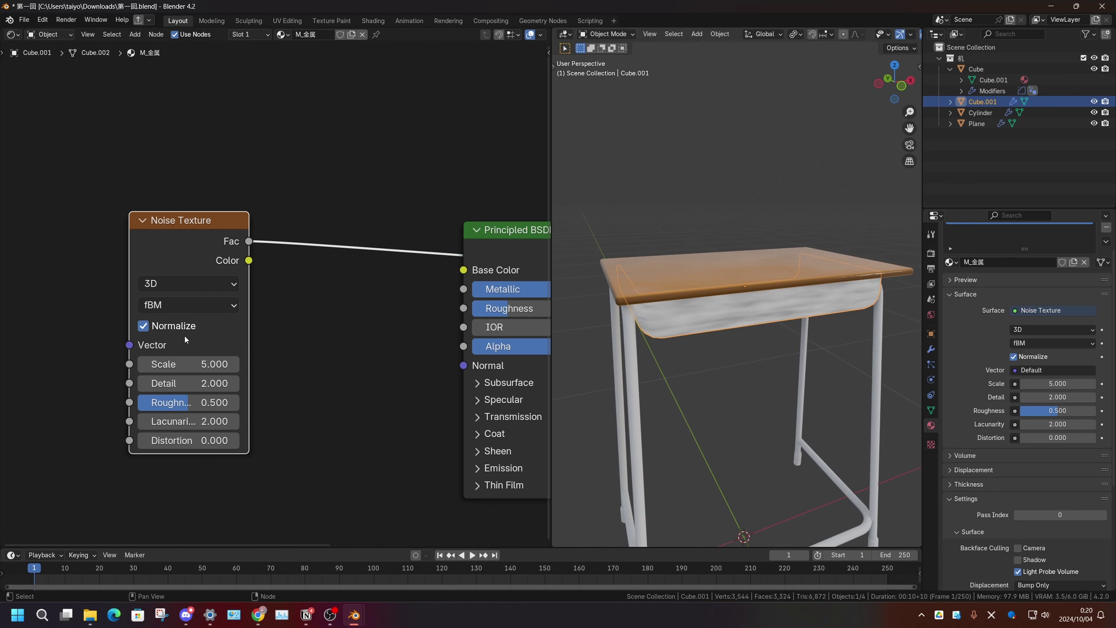
scroll(185, 339, up, 1)
Step: Add a Texture Coordinate node and link its Object output to the noise Vector
mouse_move(122, 348)
mouse_down()
mouse_move(100, 330)
mouse_move(134, 352)
mouse_up()
key(Escape)
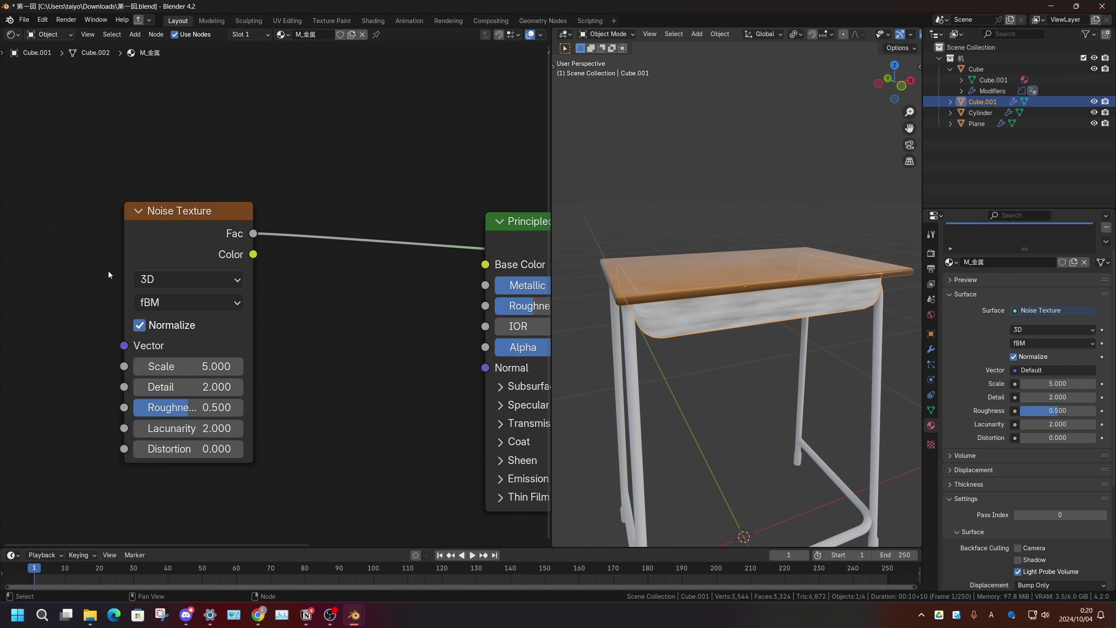
middle_drag(103, 282, 198, 268)
key(shift+a)
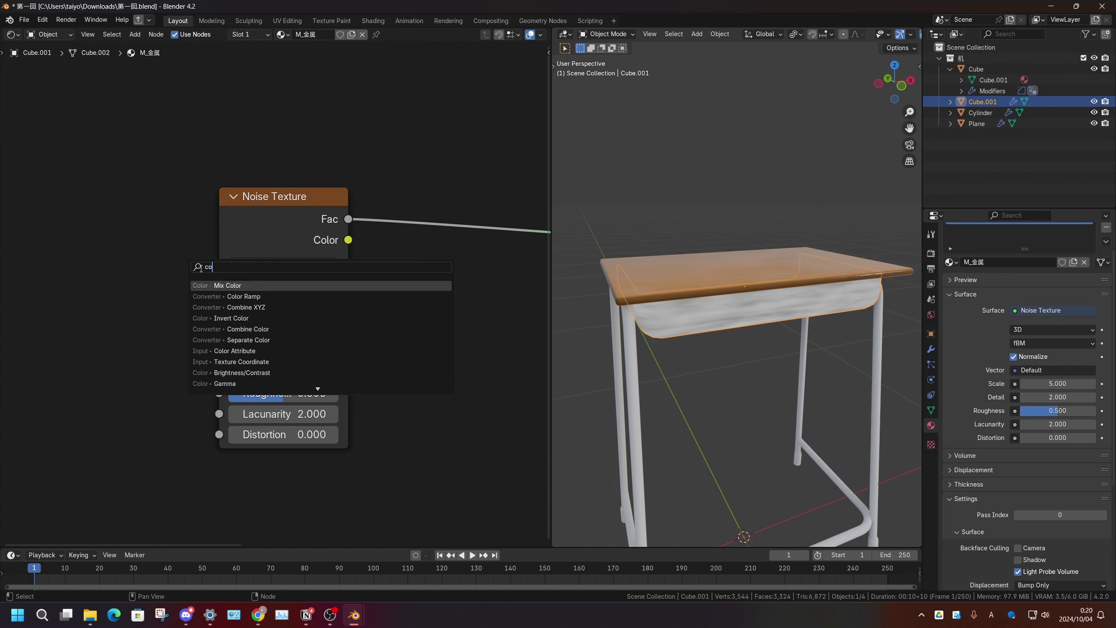
key(Escape)
middle_drag(203, 226, 293, 211)
key(shift+a)
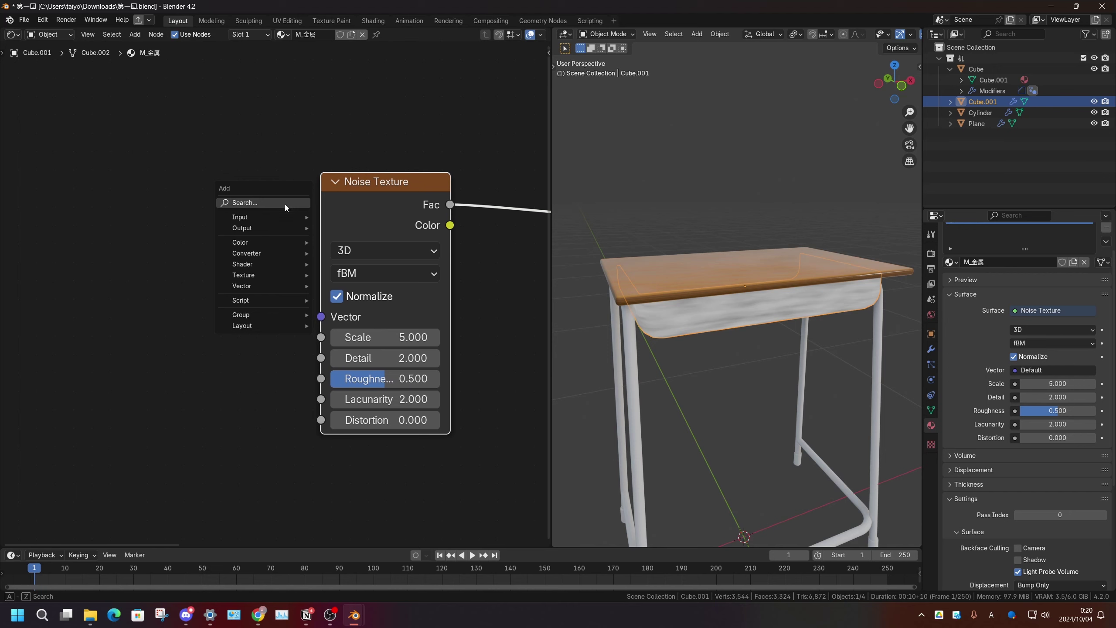
text(coo)
key(Return)
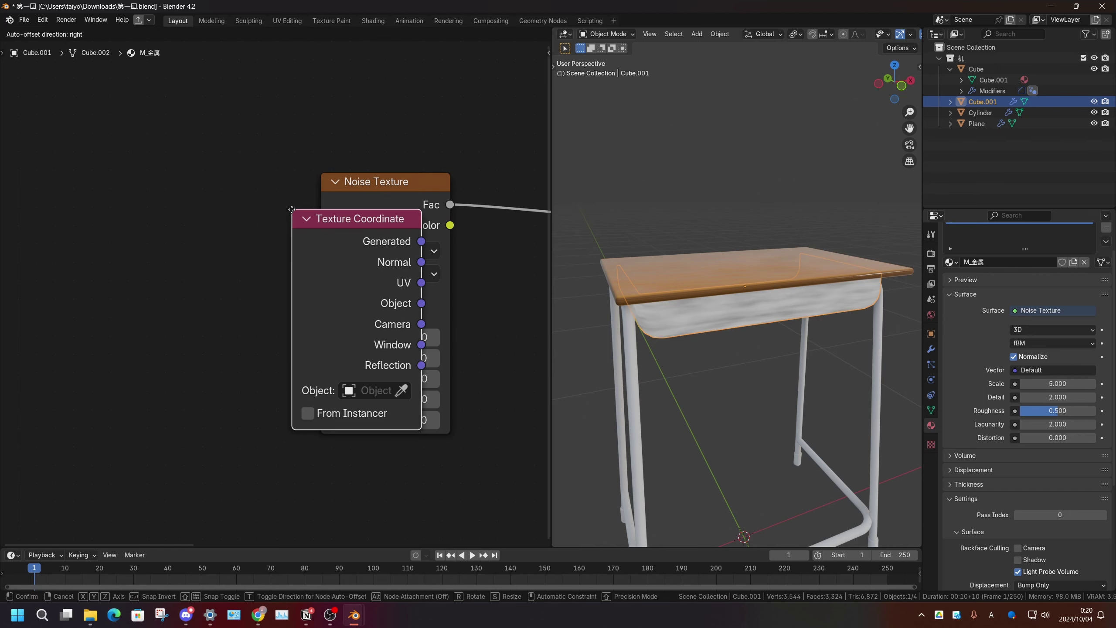
click(109, 191)
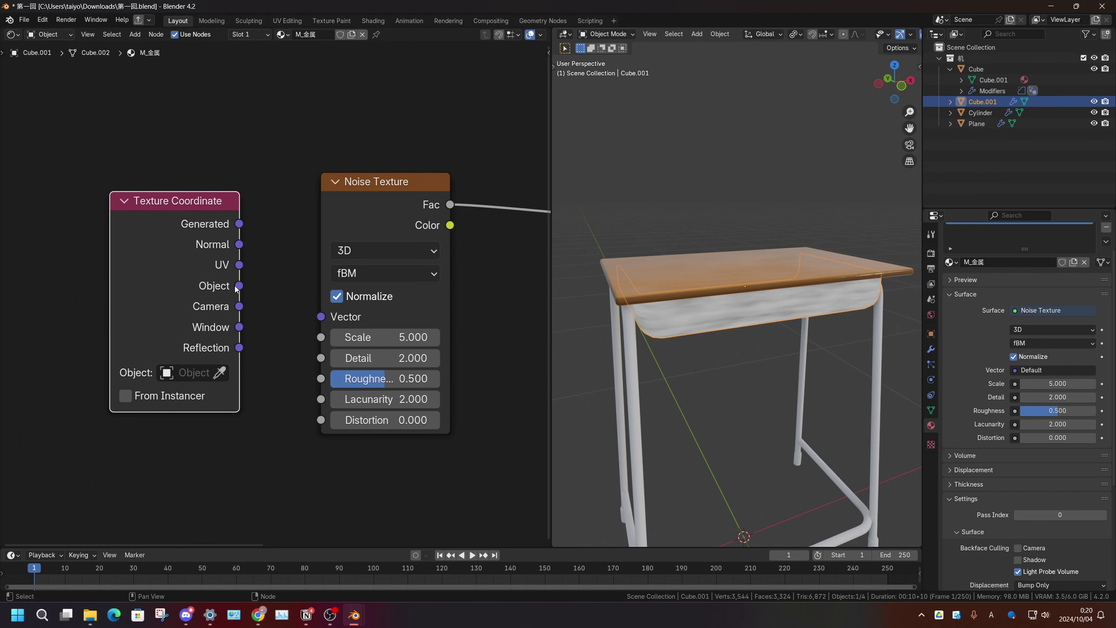
mouse_move(239, 285)
mouse_down()
mouse_move(276, 269)
mouse_move(310, 323)
mouse_move(321, 317)
mouse_up()
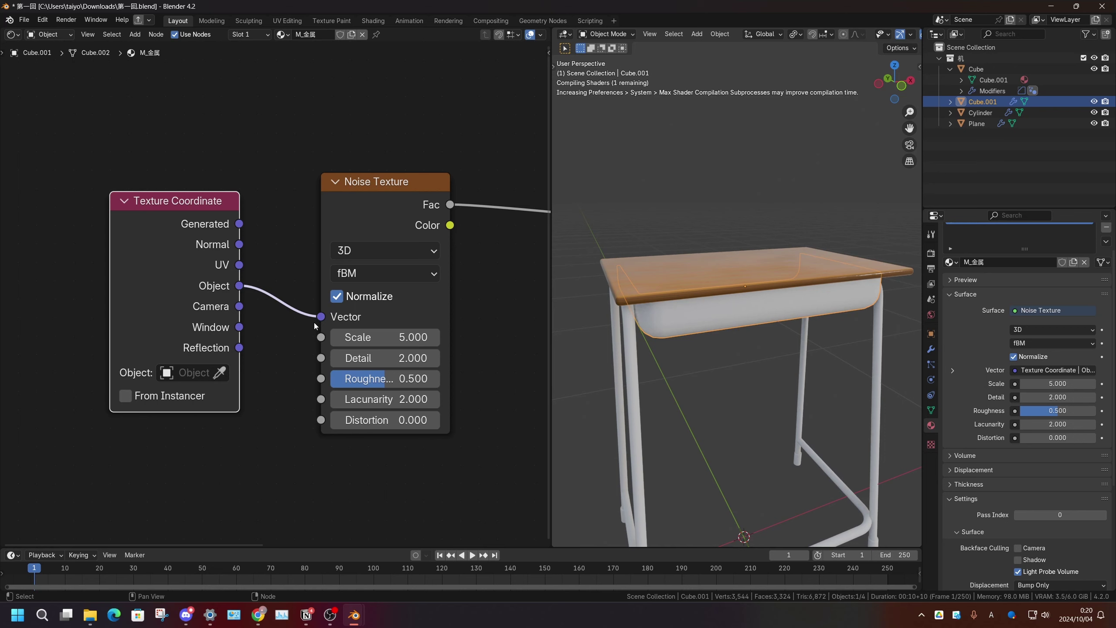
drag(176, 200, 206, 230)
Step: Set the noise Scale to 25.9 and Detail to 9.3
scroll(466, 390, up, 1)
mouse_move(369, 333)
mouse_down()
mouse_move(422, 333)
mouse_move(404, 356)
mouse_move(351, 333)
mouse_up()
scroll(307, 308, down, 2)
drag(274, 244, 162, 249)
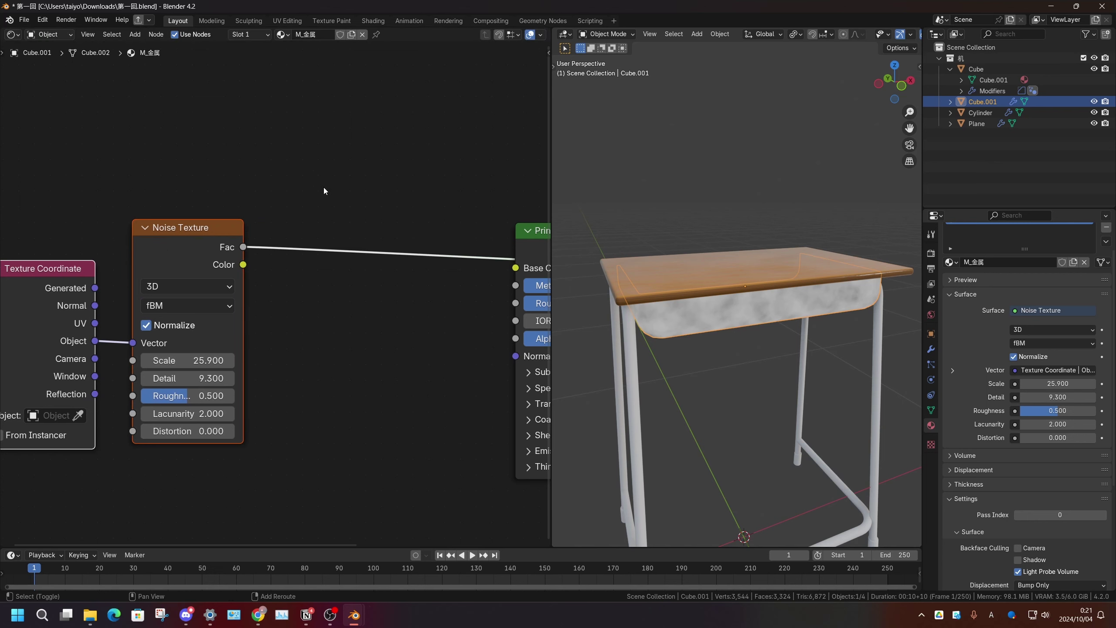
key(shift+a)
Step: Insert a Color Ramp after the noise and feed its Color into Roughness
text(color ramp)
key(Return)
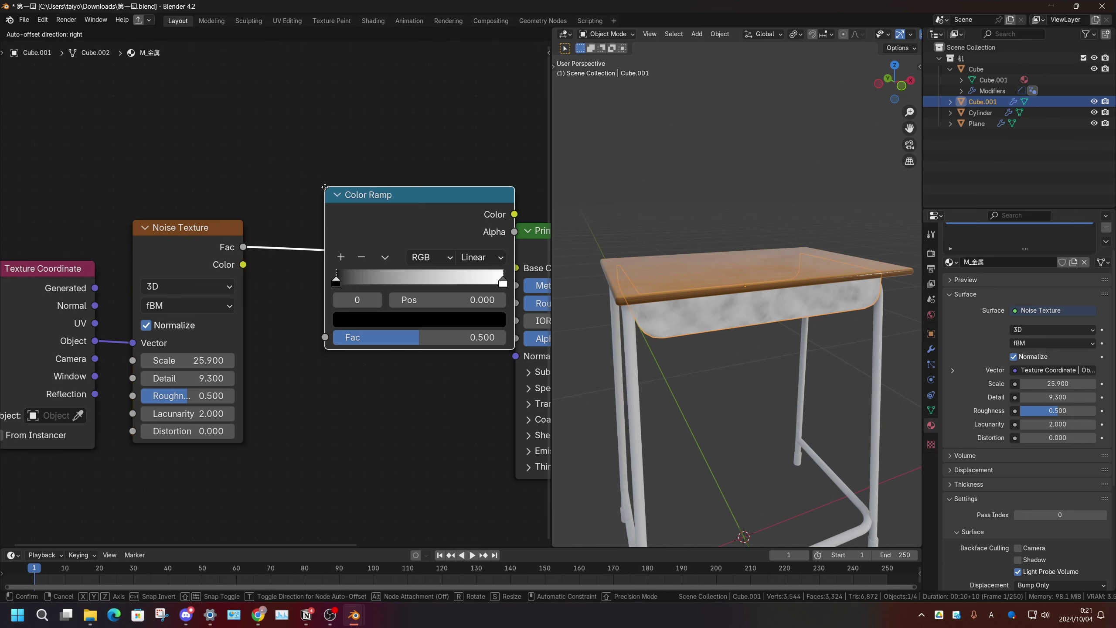
click(308, 213)
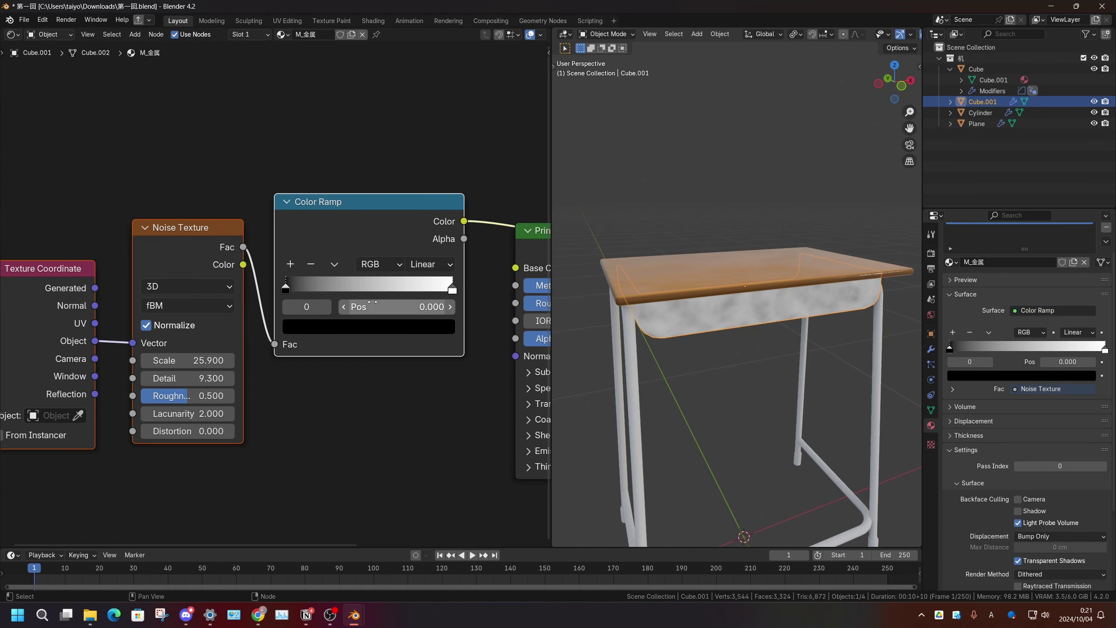
middle_drag(518, 228, 171, 198)
scroll(171, 199, up, 1)
drag(156, 189, 394, 265)
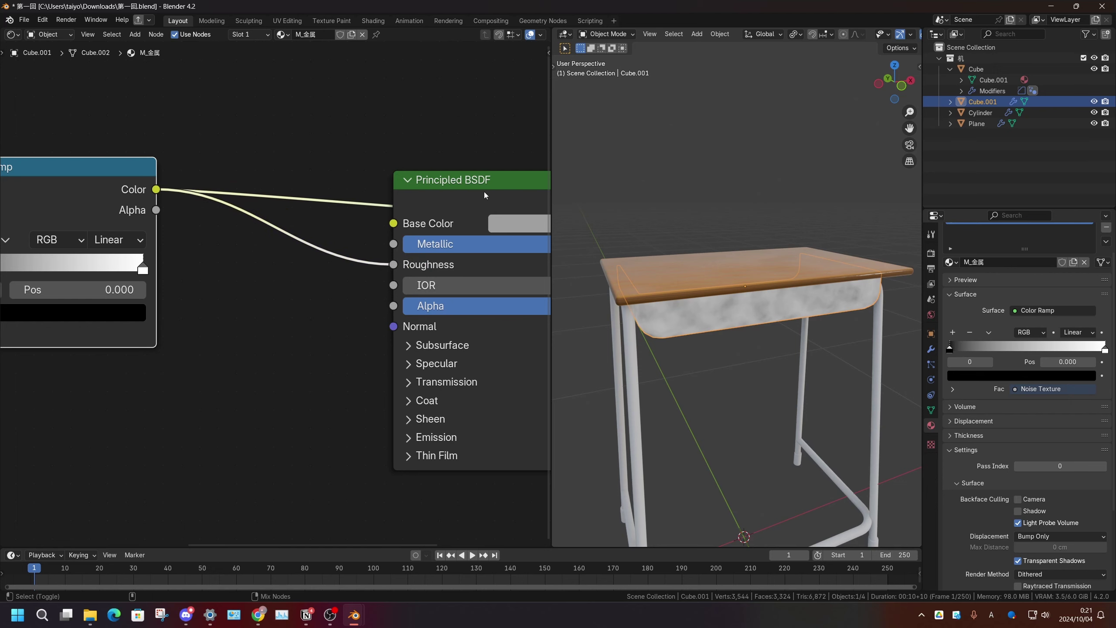
Step: Lift the ramp's black stop to 0.153 dark grey and select the Plane legs object
middle_drag(383, 277, 466, 262)
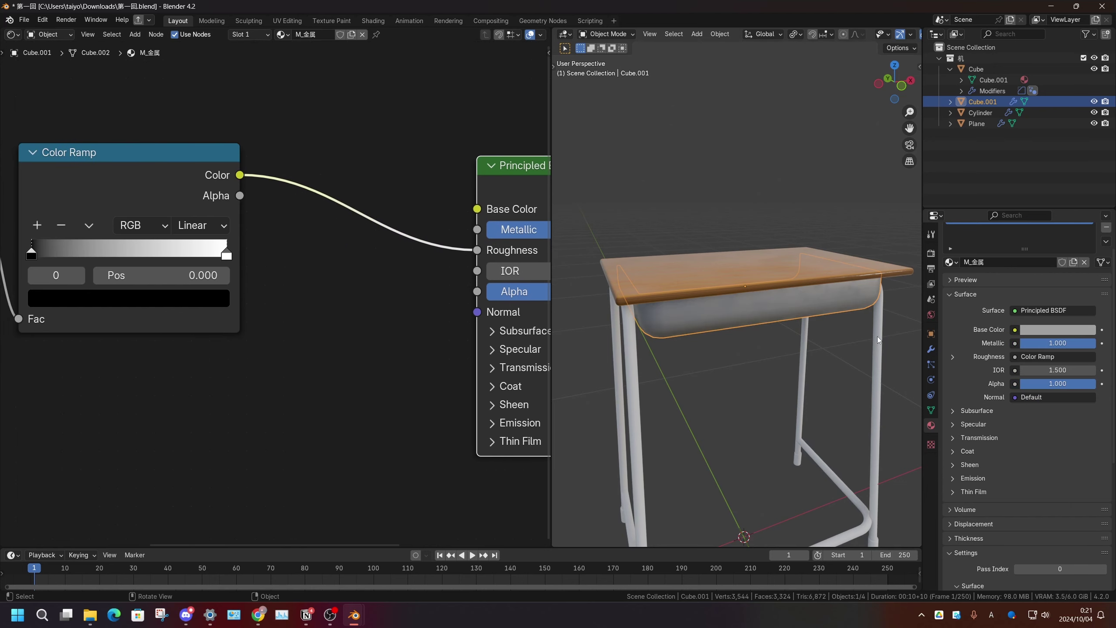
scroll(850, 307, up, 3)
scroll(788, 314, up, 3)
scroll(787, 313, down, 1)
scroll(785, 297, down, 4)
scroll(222, 294, up, 2)
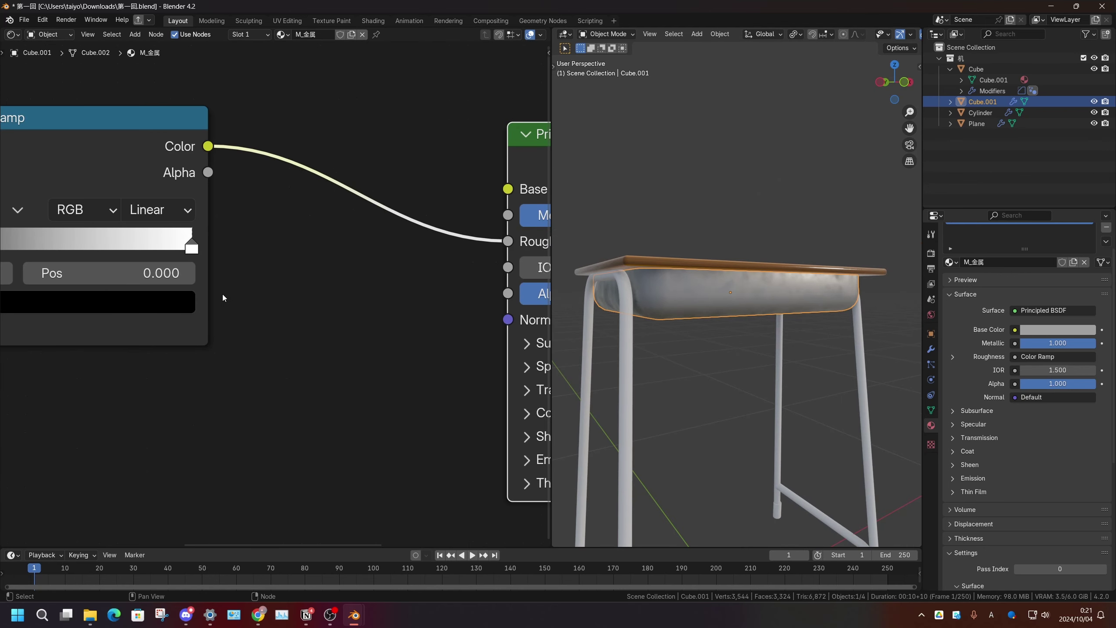
middle_drag(222, 294, 289, 309)
click(299, 305)
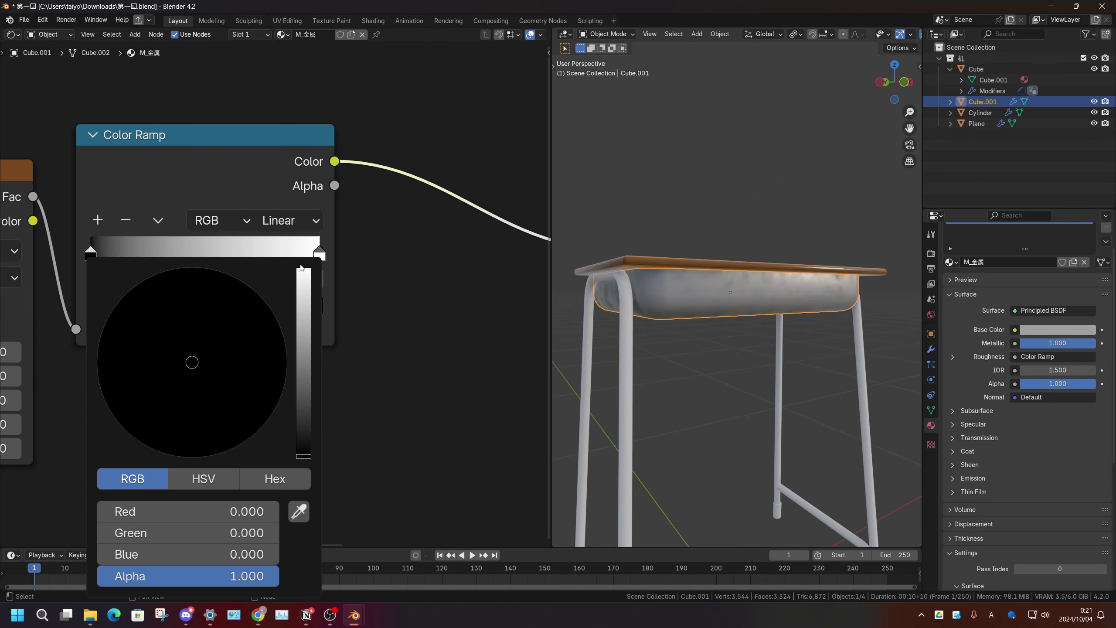
drag(303, 393, 303, 375)
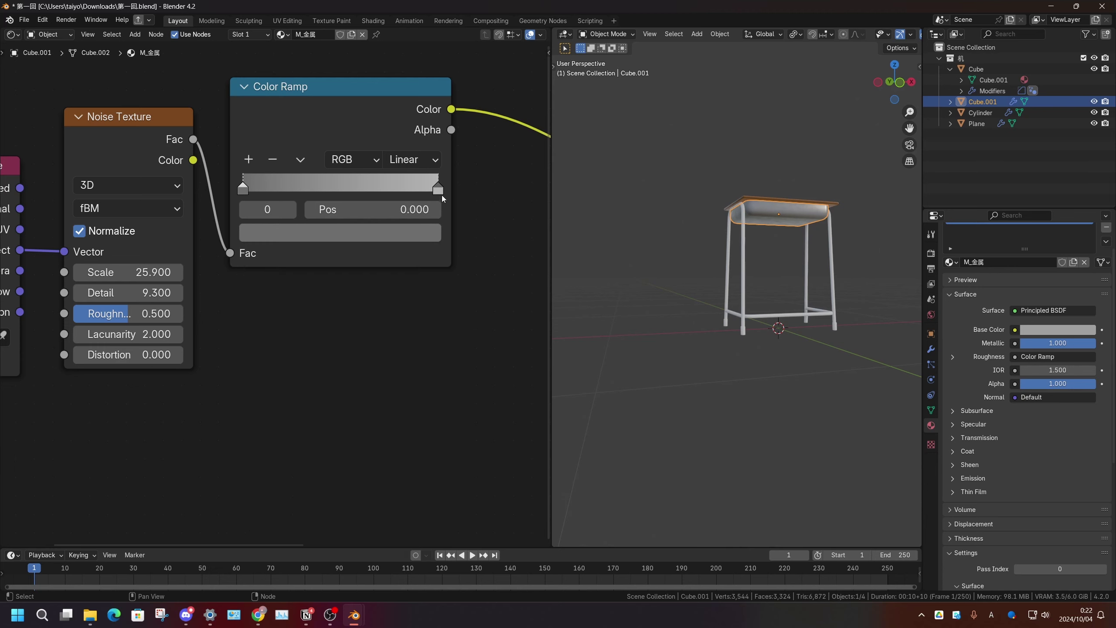
scroll(746, 348, up, 3)
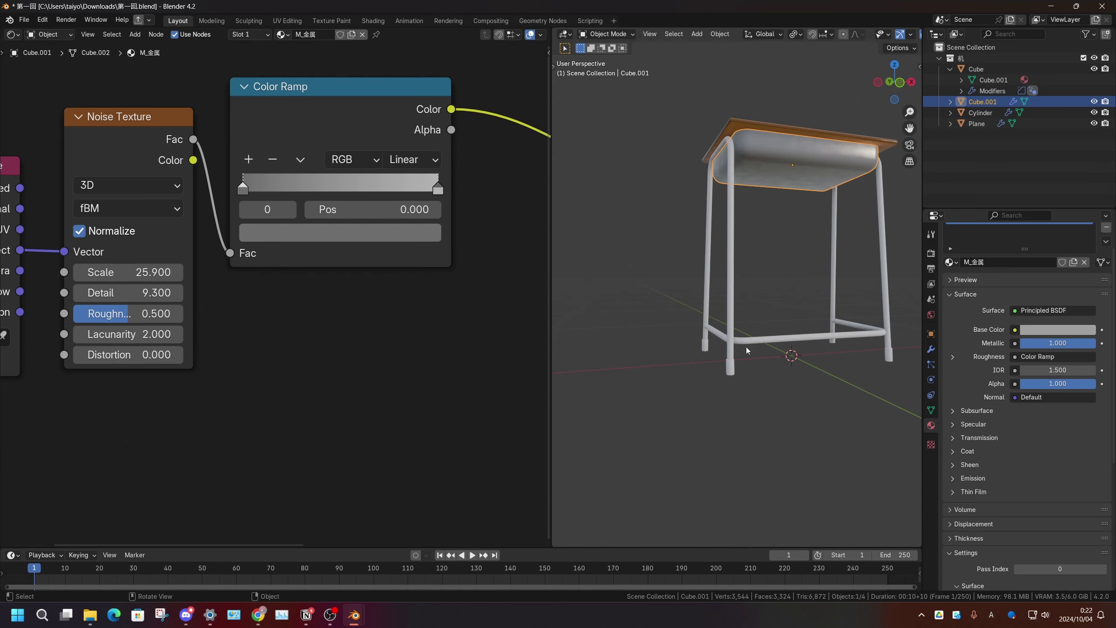
click(706, 300)
middle_drag(690, 174, 694, 199)
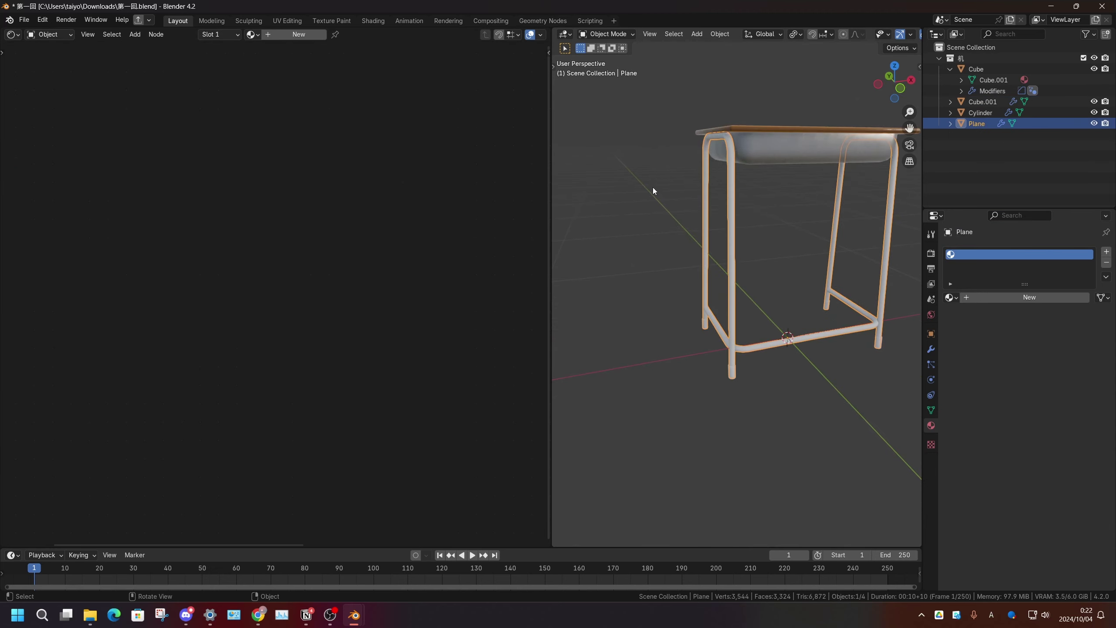
Step: Switch selection between the drawer box and the Plane legs to compare materials
click(767, 148)
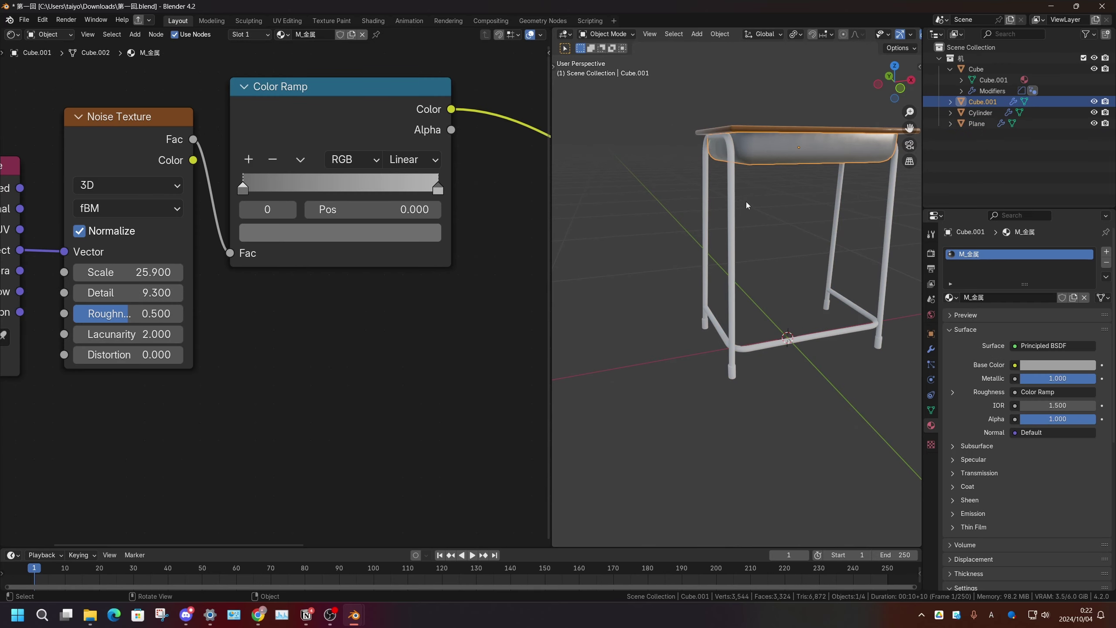
click(729, 196)
click(761, 158)
click(734, 206)
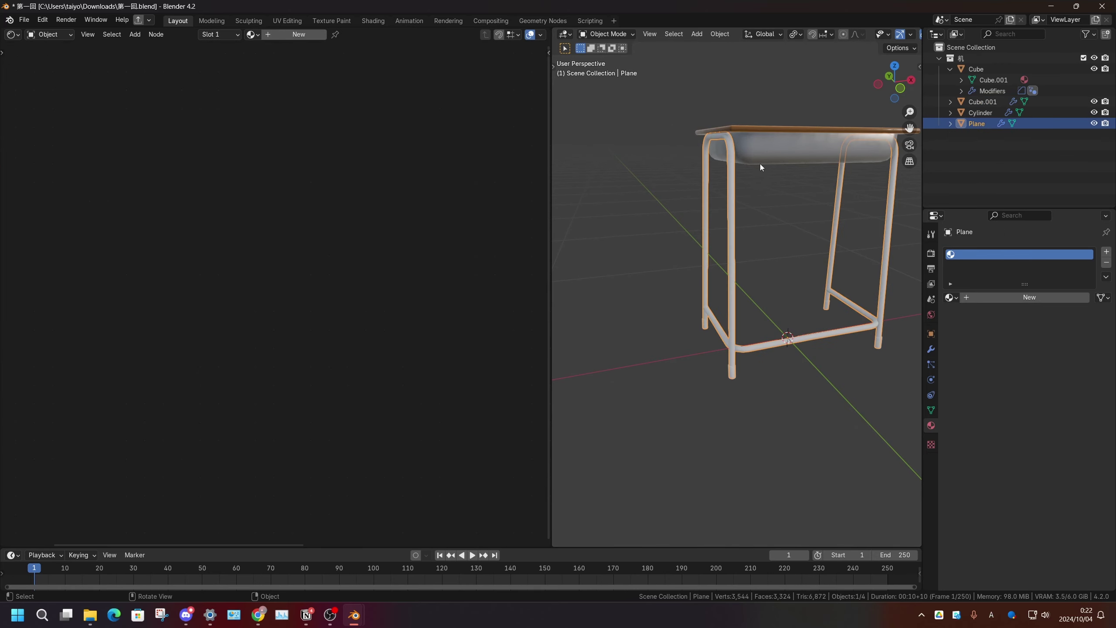
click(761, 160)
click(729, 177)
Step: Assign the existing M_金属 material to the Plane legs, giving it two users
click(257, 37)
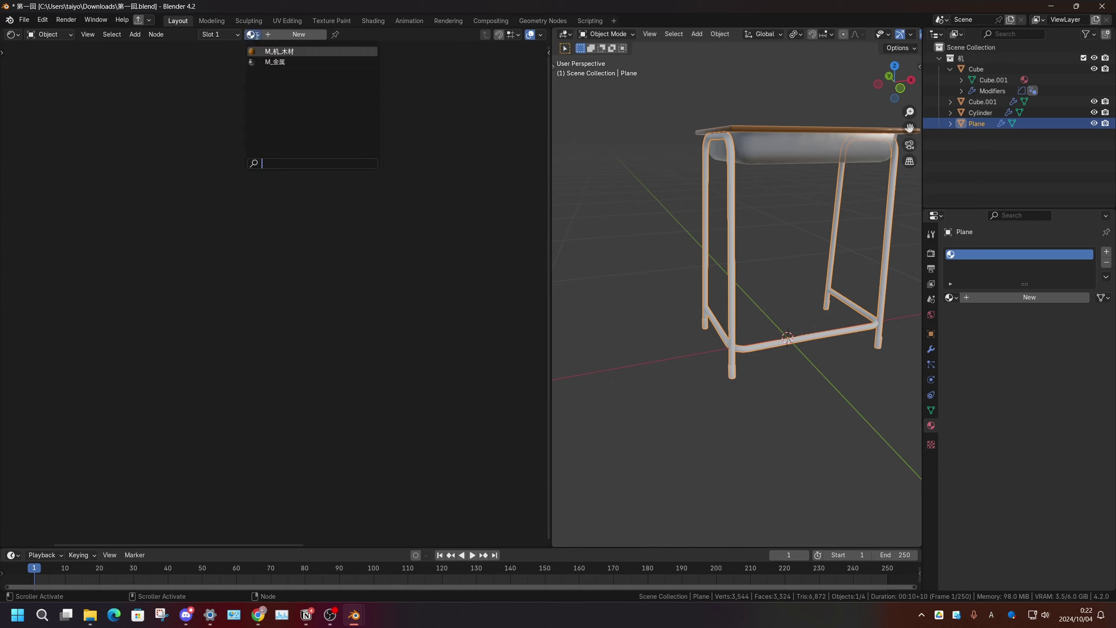
click(277, 62)
mouse_move(615, 348)
middle_down()
mouse_move(681, 248)
mouse_move(647, 252)
mouse_move(653, 304)
mouse_move(723, 312)
middle_up()
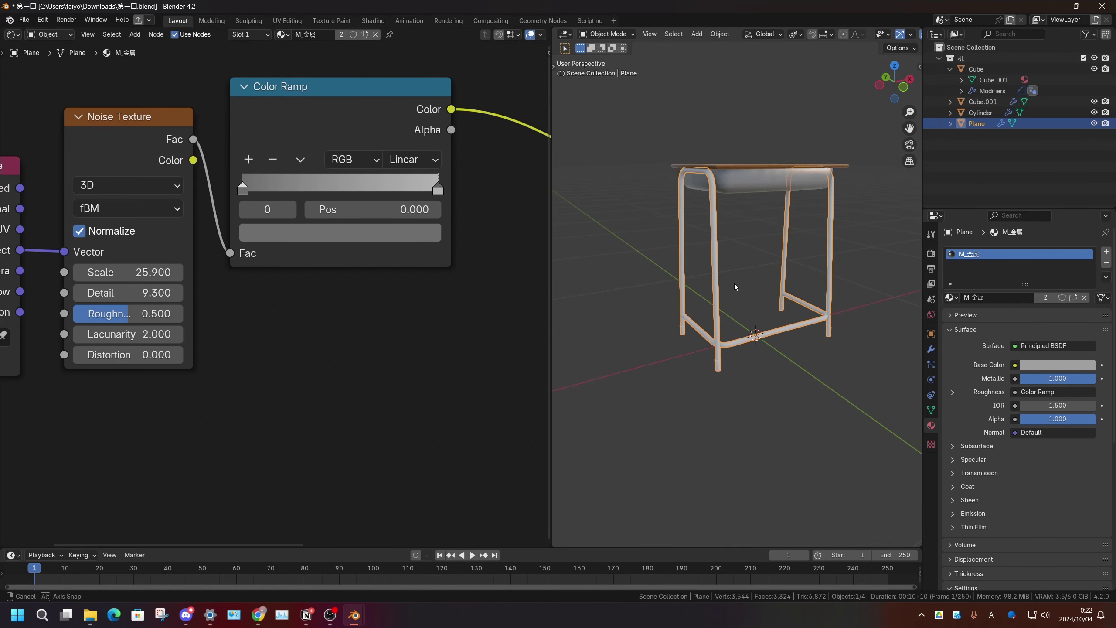
click(735, 283)
click(714, 265)
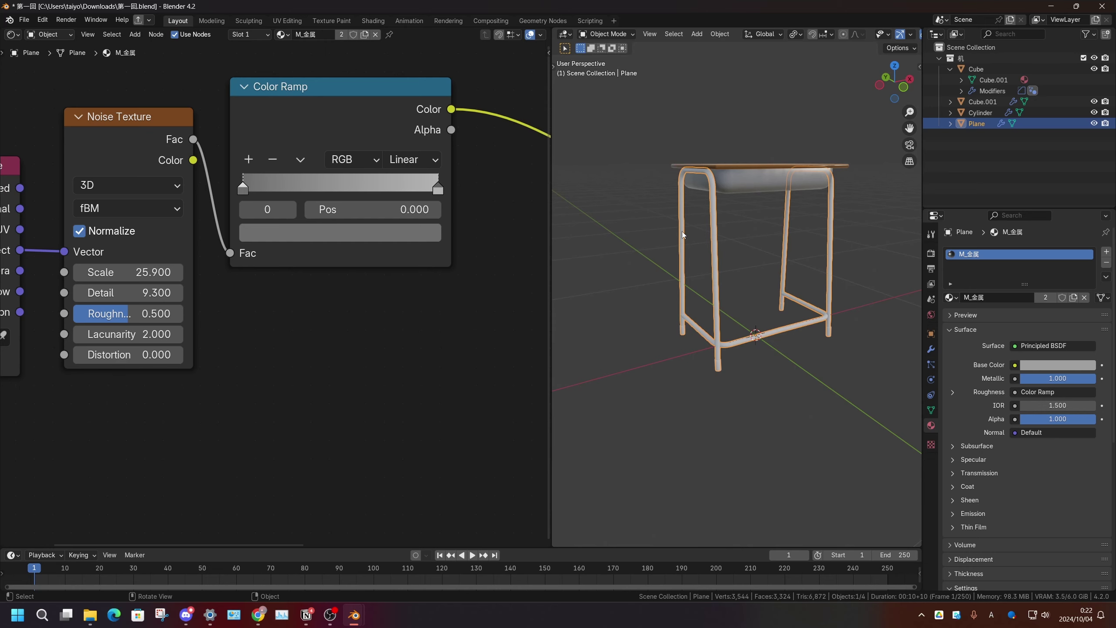
click(12, 34)
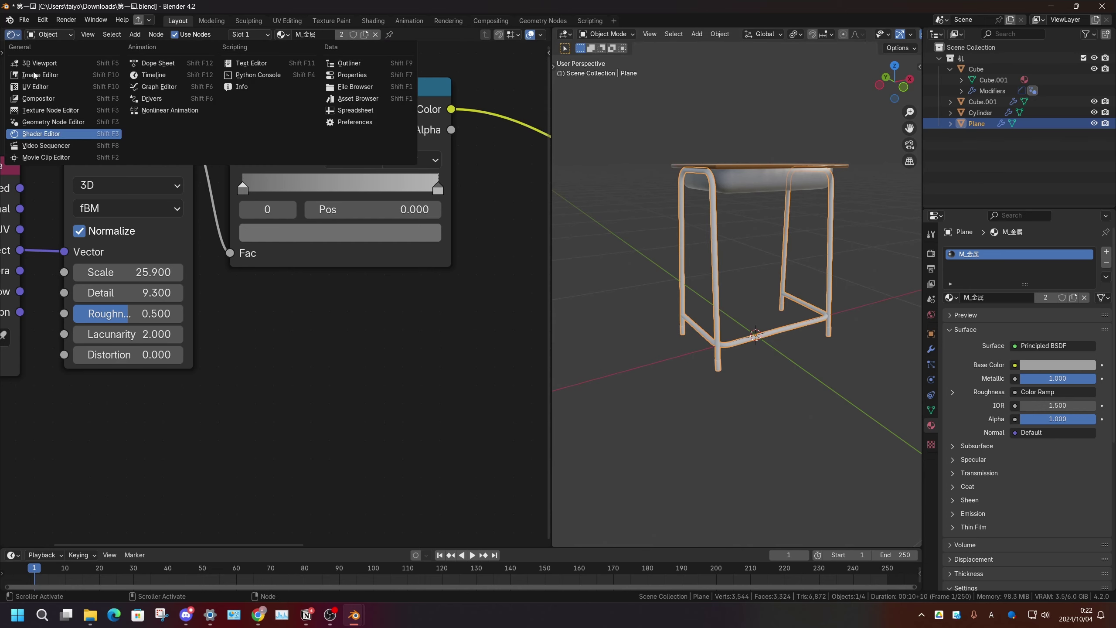
Step: Show the legs' geometry node tree and make room before Group Output
click(54, 123)
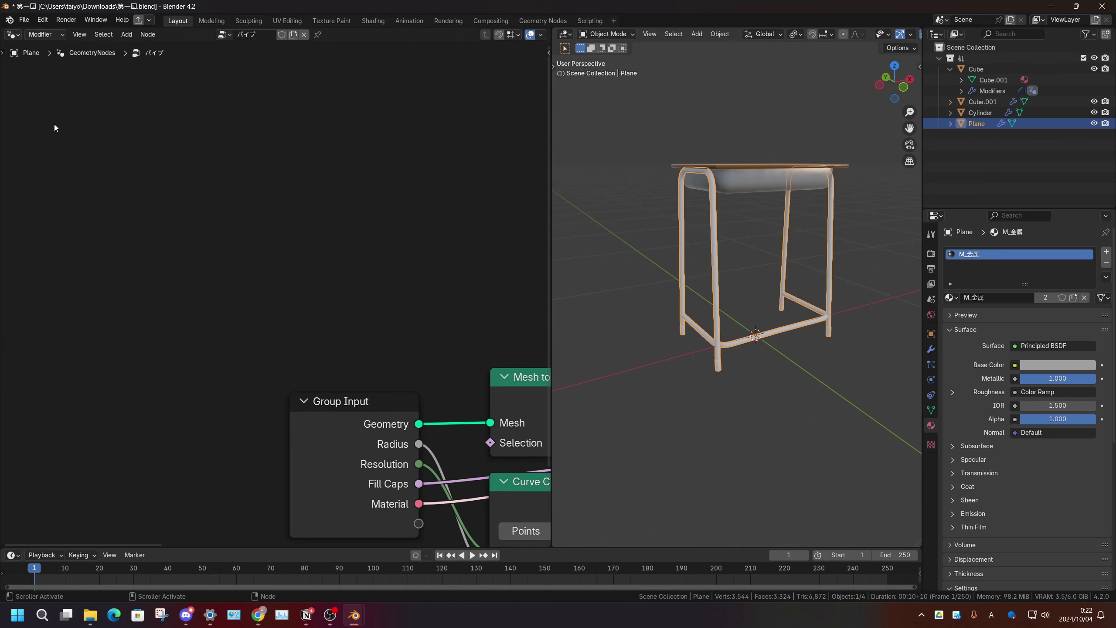
key(Home)
scroll(330, 329, up, 3)
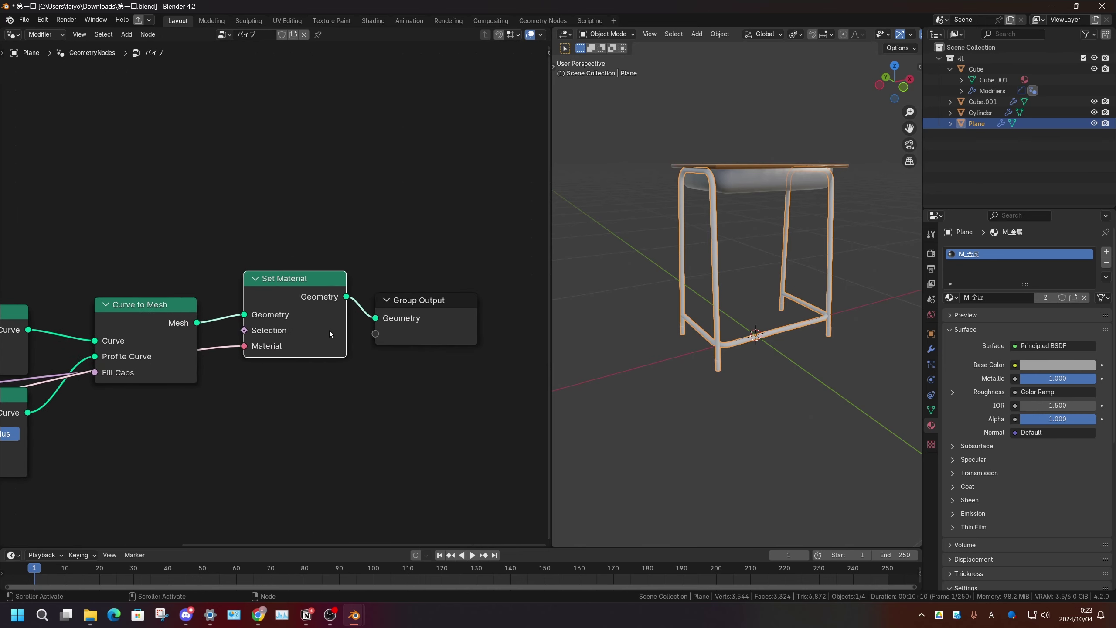
scroll(332, 333, up, 2)
middle_drag(451, 317, 391, 333)
drag(372, 335, 454, 305)
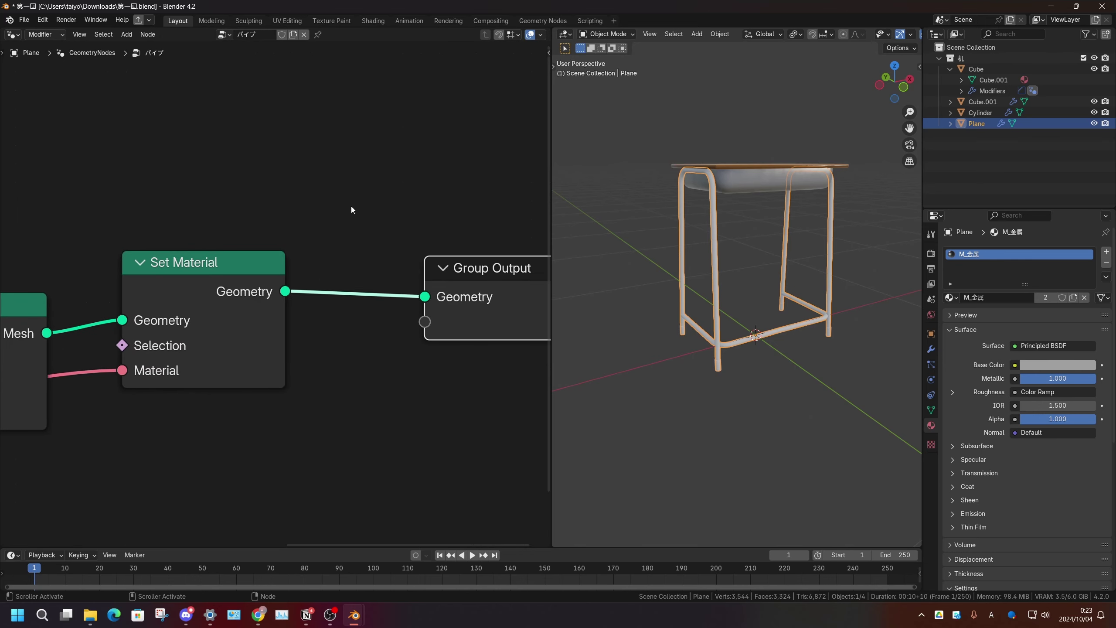
Step: Insert a Set Material node after Curve to Mesh
key(shift+a)
scroll(403, 313, down, 2)
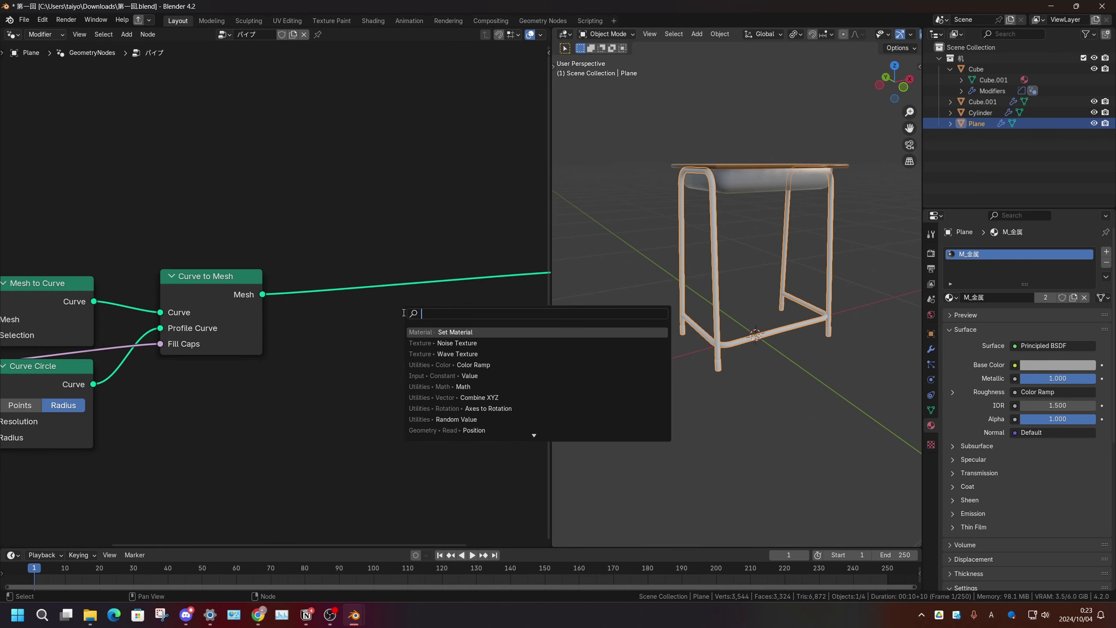
key(Return)
click(285, 316)
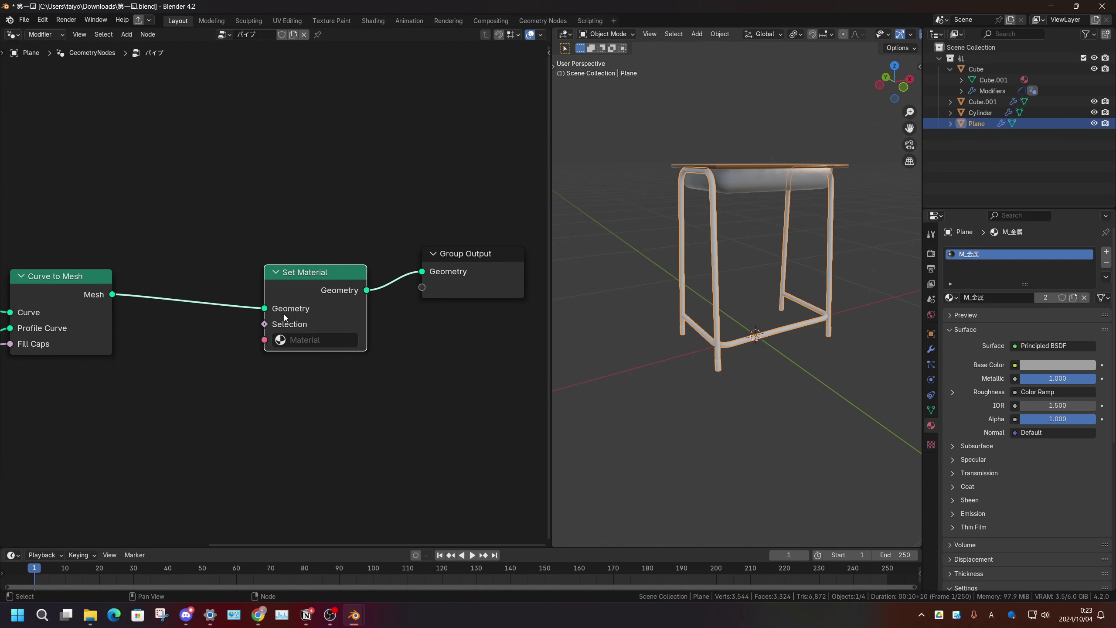
scroll(285, 317, down, 1)
middle_drag(285, 317, 412, 280)
click(428, 301)
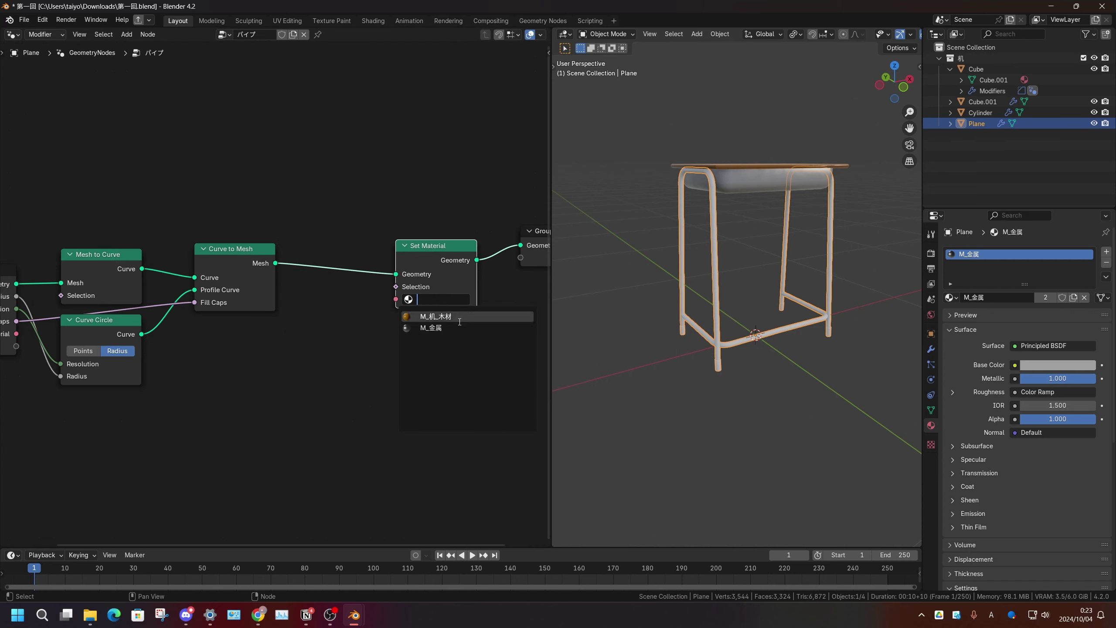
key(Escape)
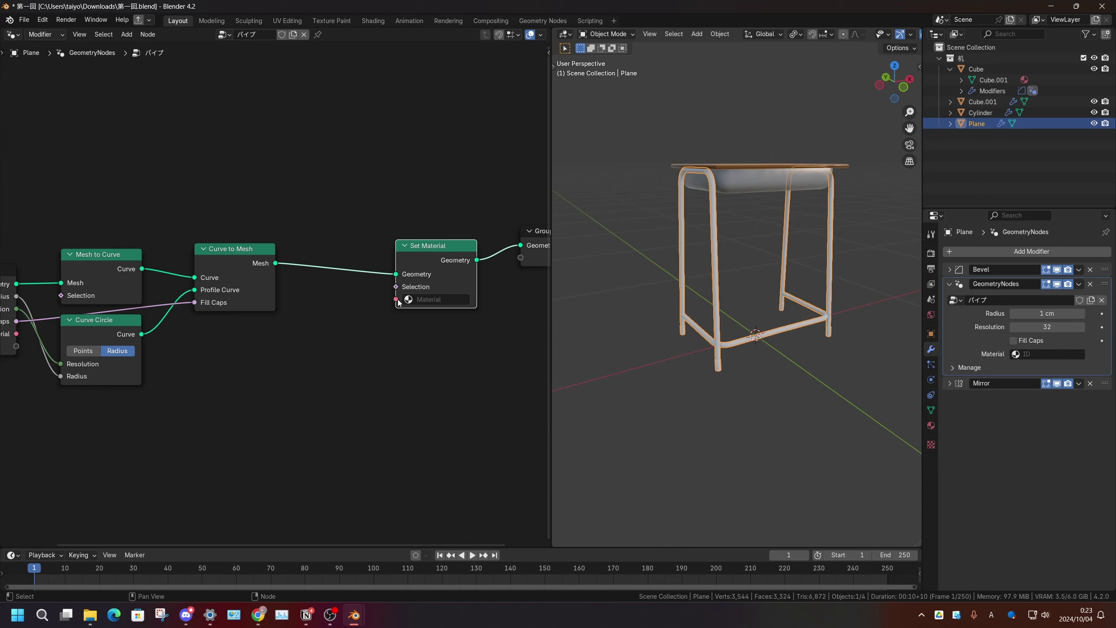
Step: Expose Set Material's Material as a Group Input and set it to M_金属 in the modifier
drag(397, 300, 1, 215)
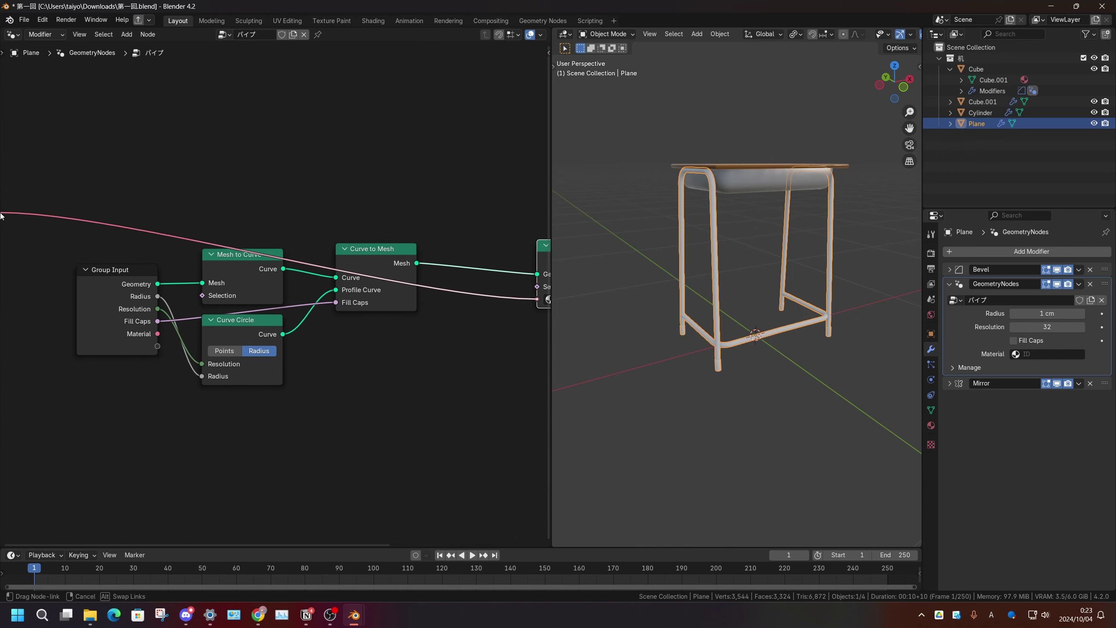
mouse_move(1, 215)
mouse_down()
mouse_move(184, 334)
mouse_move(168, 335)
mouse_up()
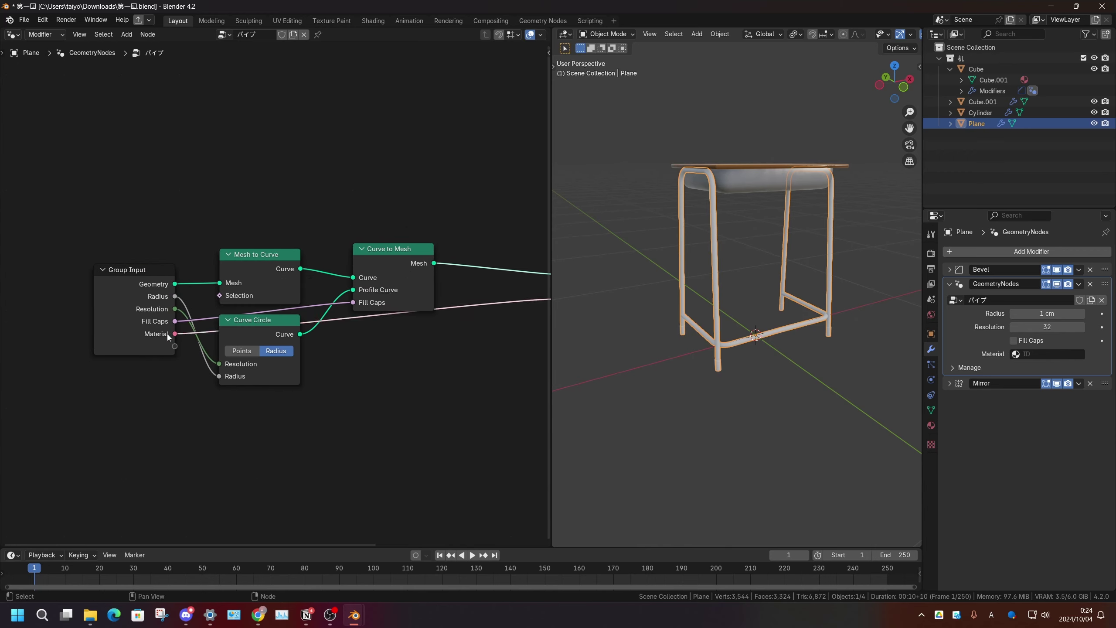
click(1035, 357)
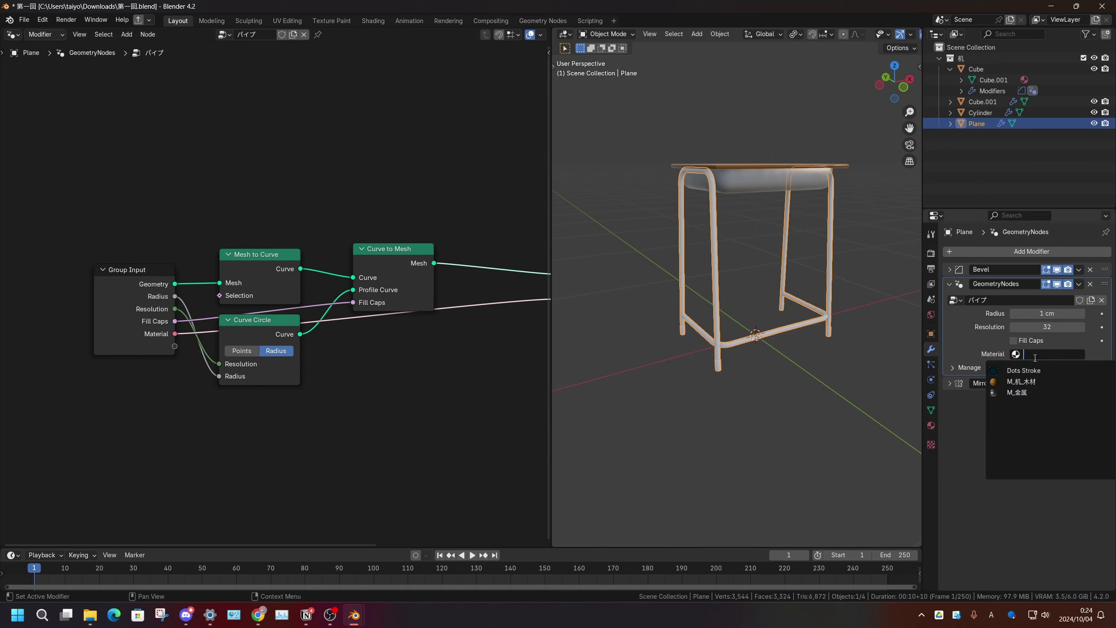
click(1042, 392)
click(726, 284)
scroll(721, 308, up, 3)
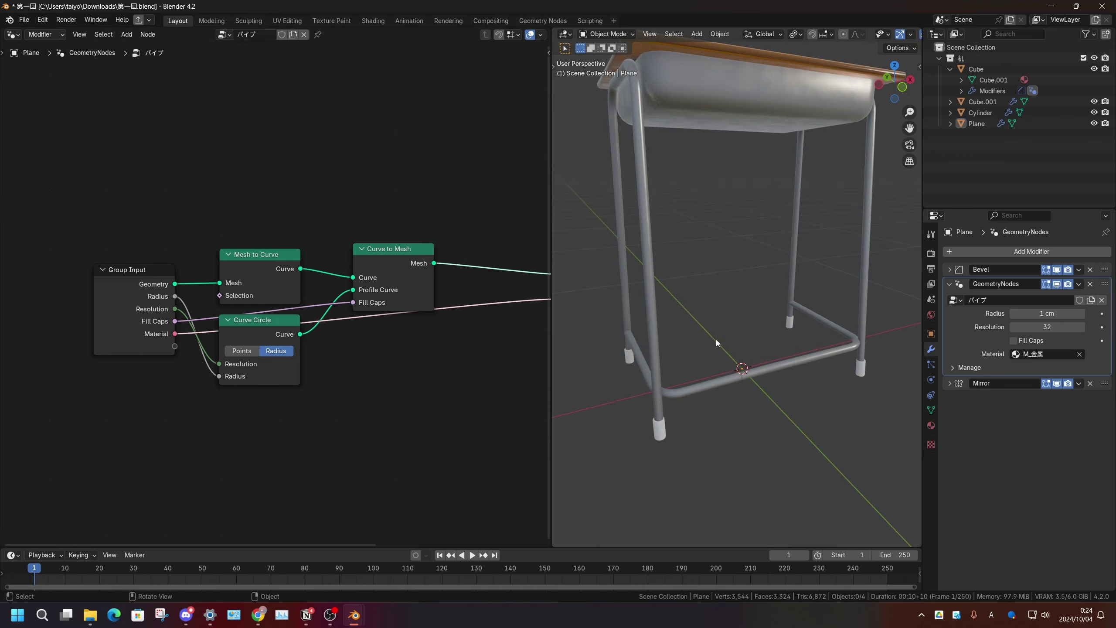
mouse_move(658, 256)
middle_down()
mouse_move(703, 232)
mouse_move(681, 250)
middle_up()
Step: Select the Cylinder leg caps and create a new material named M_ゴム
click(680, 450)
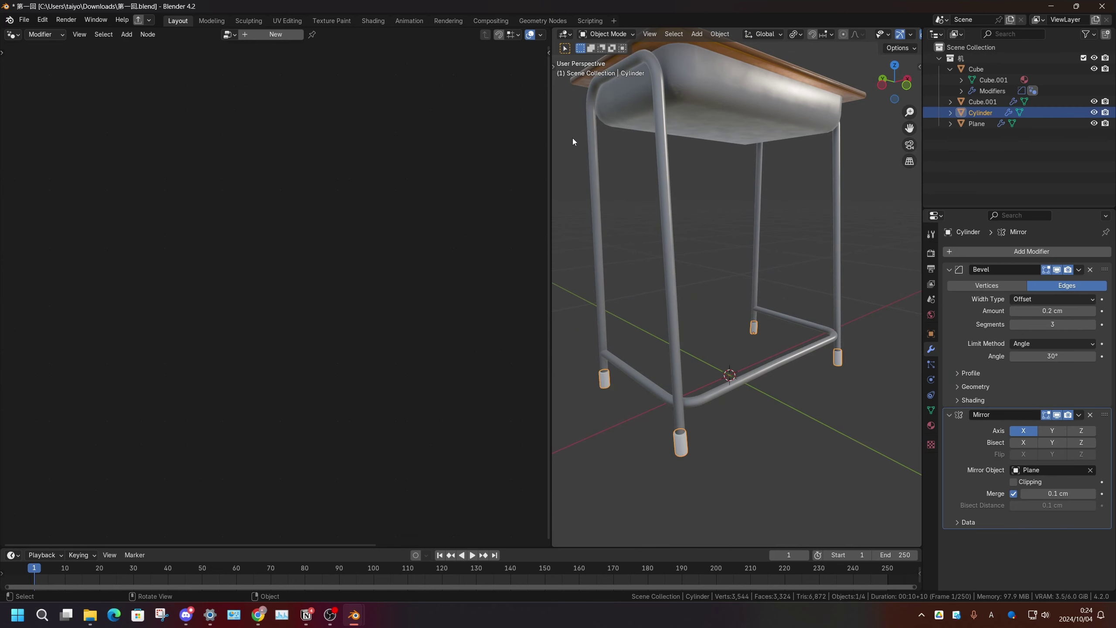
click(13, 36)
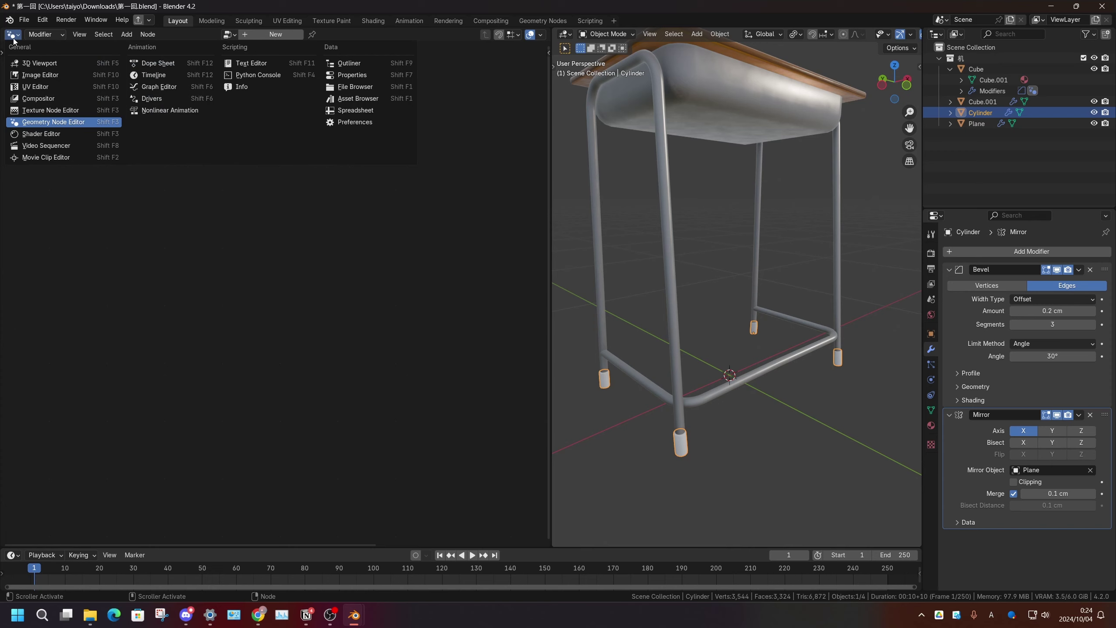
click(75, 133)
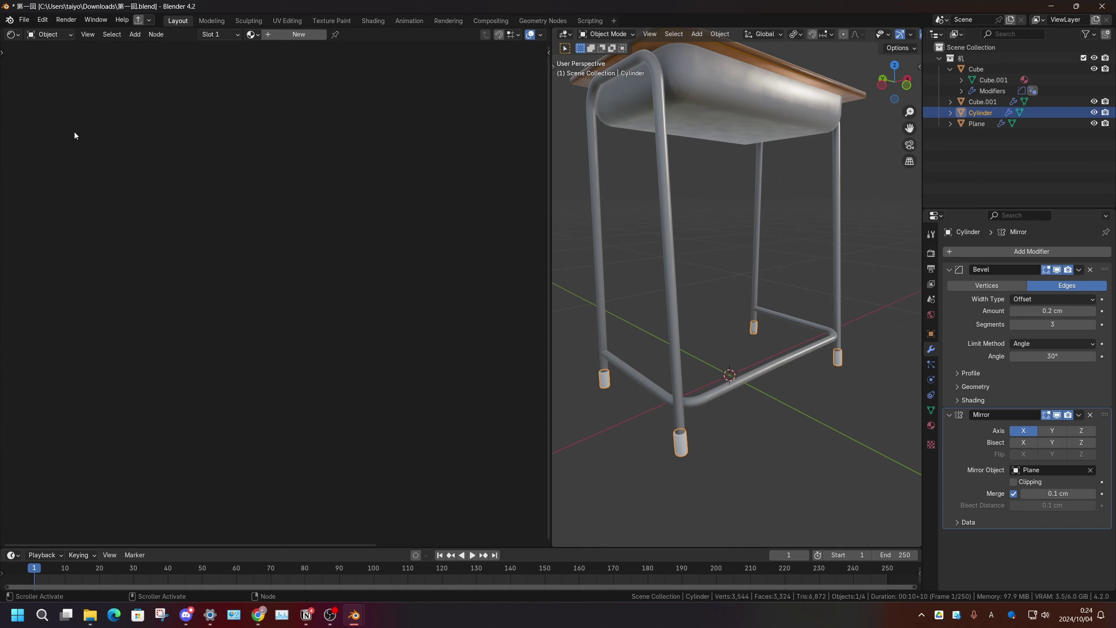
click(293, 36)
key(BackSpace)
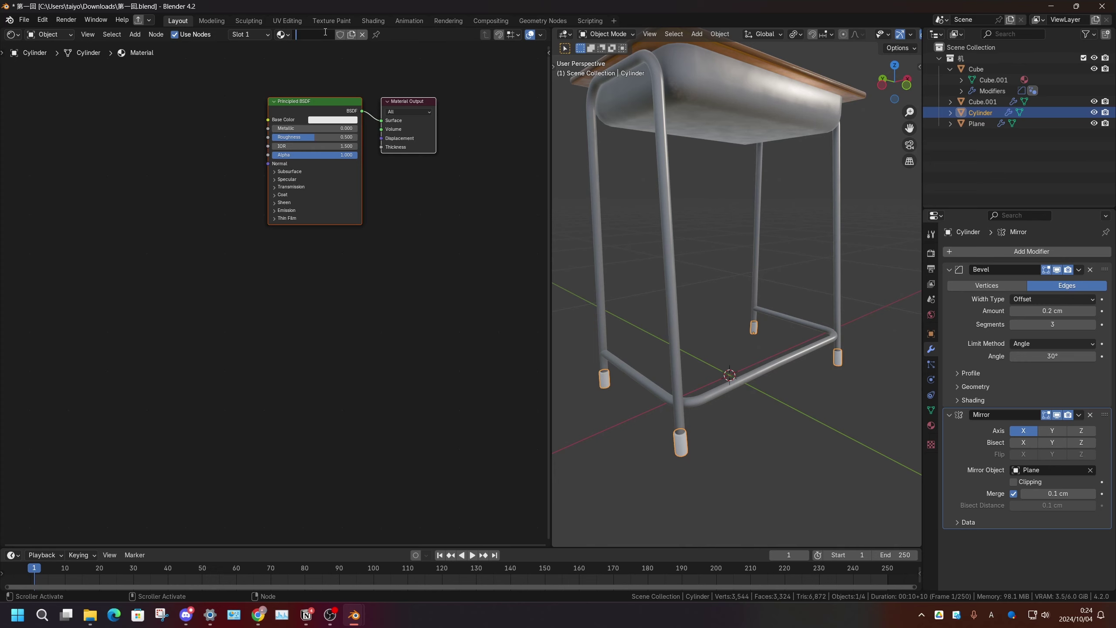
text(M_)
text(ゴム)
key(Return)
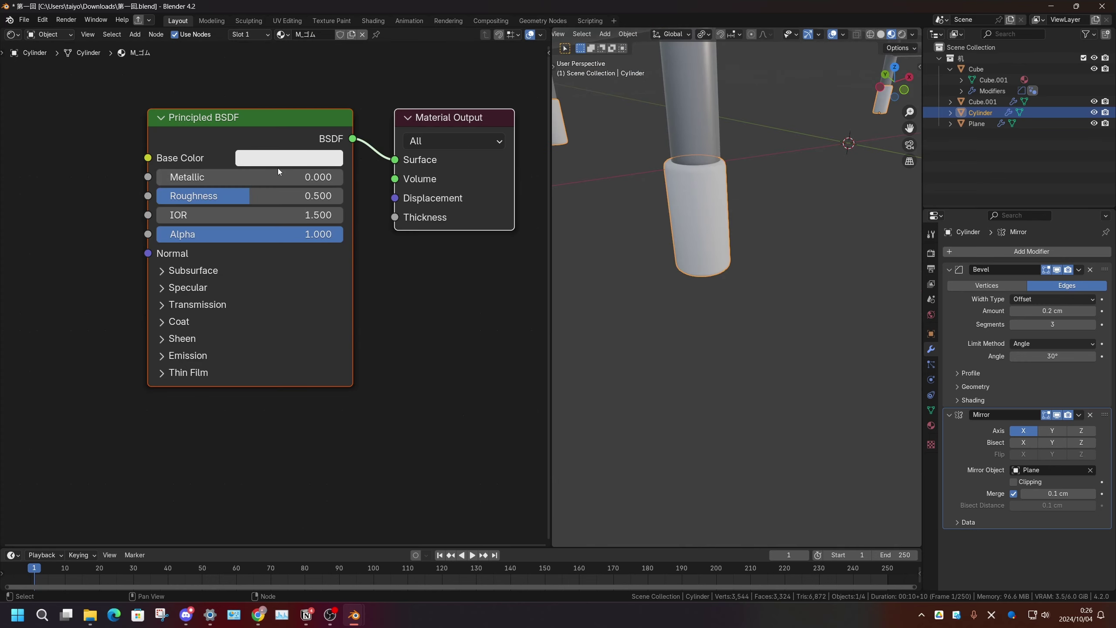
Step: Give M_ゴム a near-black base colour, Roughness 0.944 and Subsurface Weight 1.000
click(286, 159)
drag(407, 187, 408, 299)
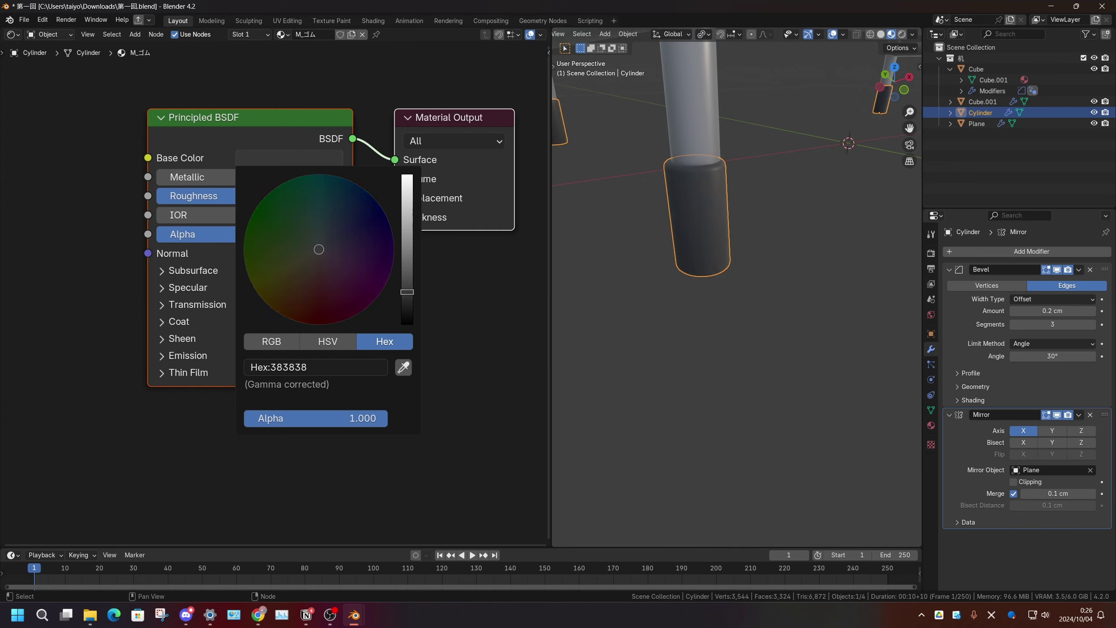
drag(250, 195, 333, 196)
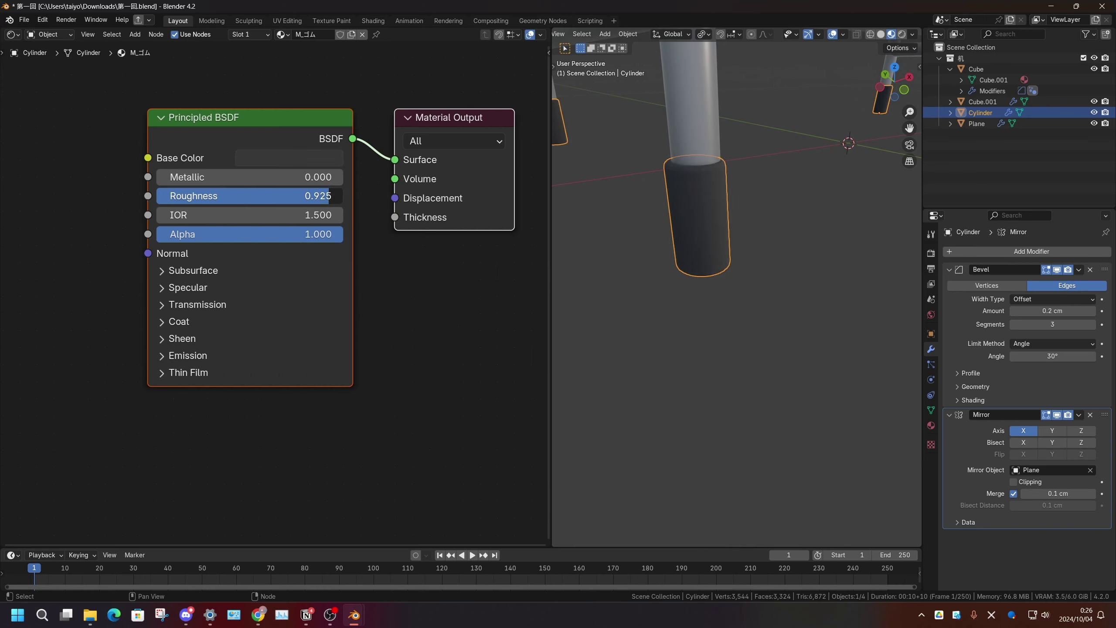
click(206, 271)
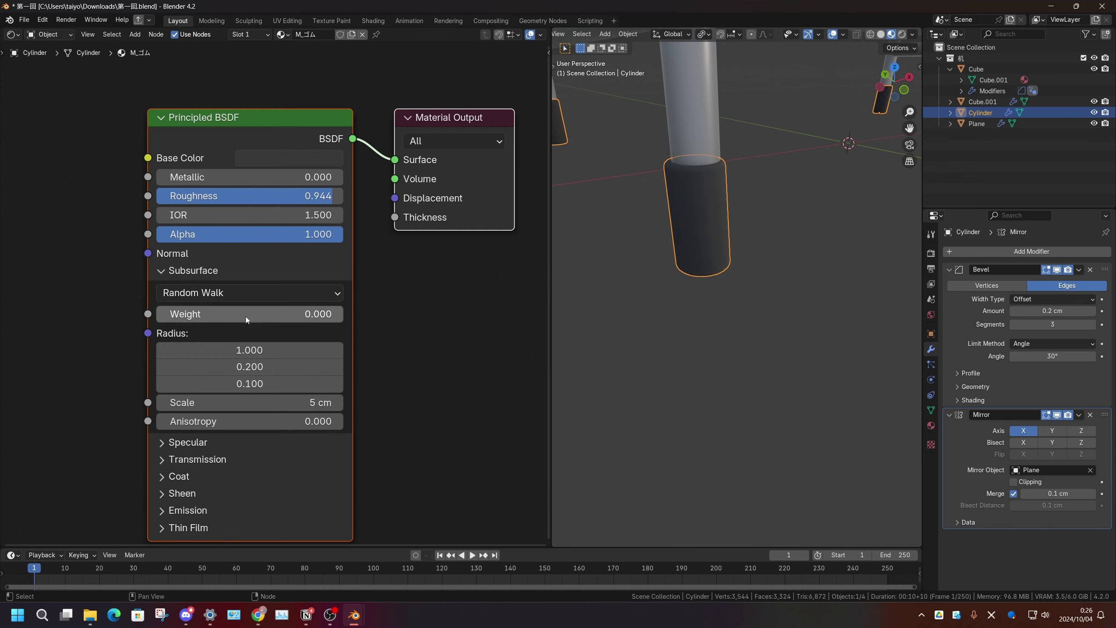
drag(190, 318, 343, 314)
middle_drag(685, 228, 697, 227)
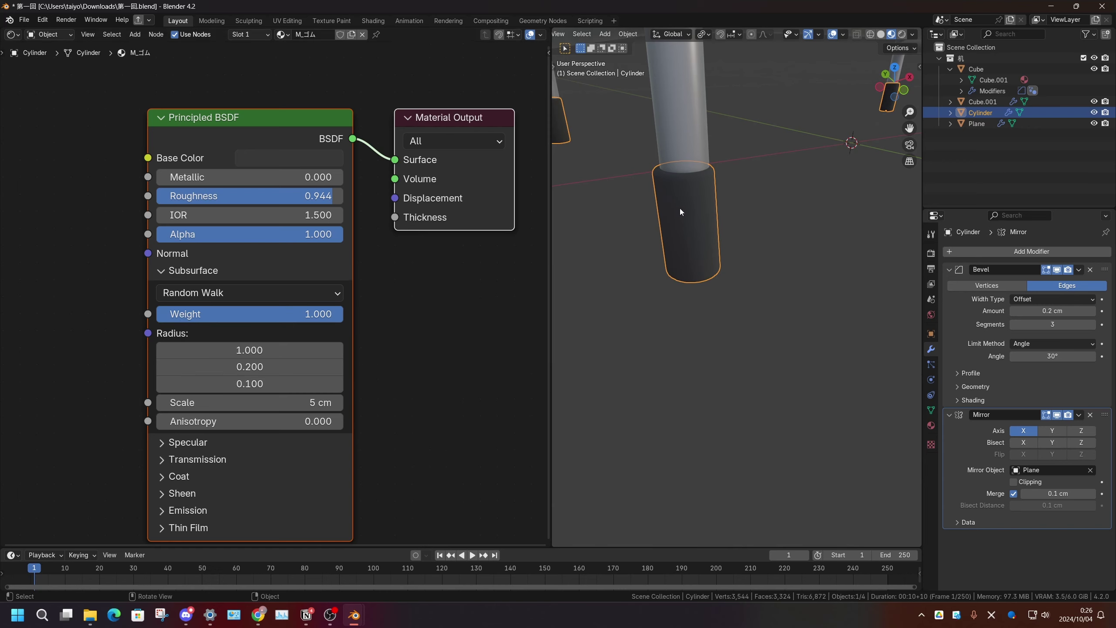
Step: Compare a lower subsurface weight, restore it to 1.000, and view the whole desk
click(792, 148)
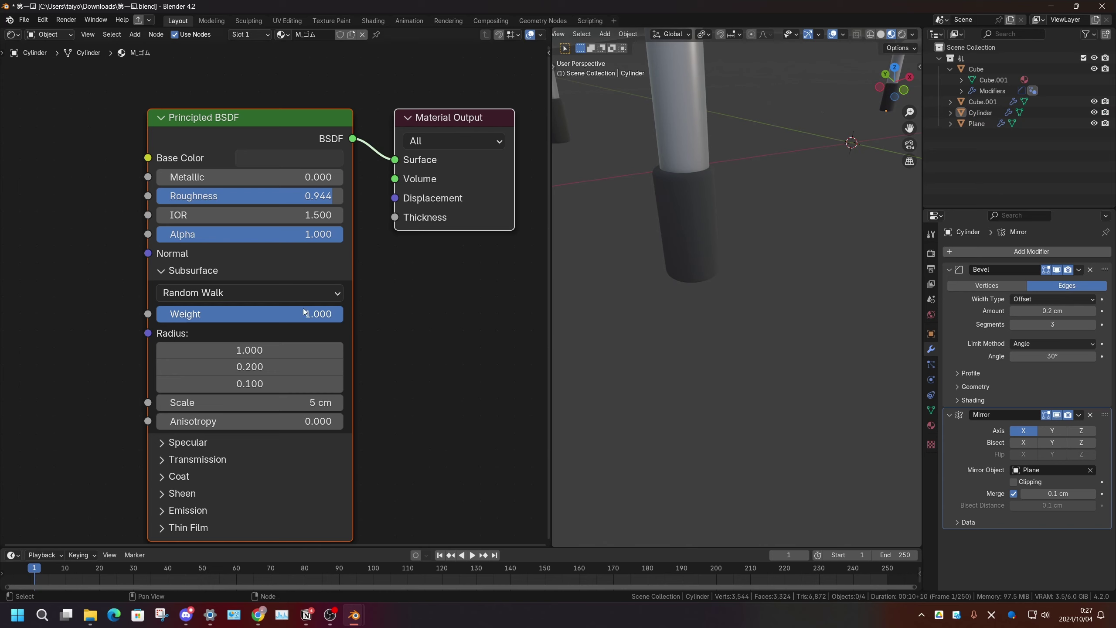
mouse_move(193, 314)
mouse_down()
mouse_move(26, 315)
mouse_move(343, 314)
mouse_up()
key(Home)
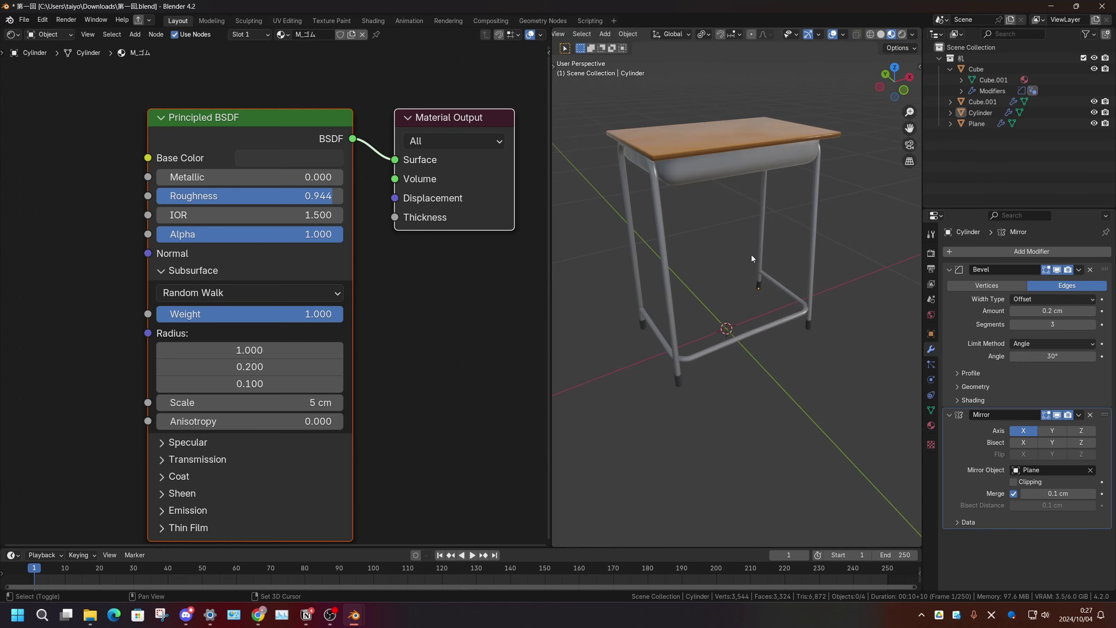
scroll(774, 273, up, 2)
mouse_move(774, 272)
middle_down()
mouse_move(800, 301)
mouse_move(787, 290)
middle_up()
drag(657, 156, 656, 197)
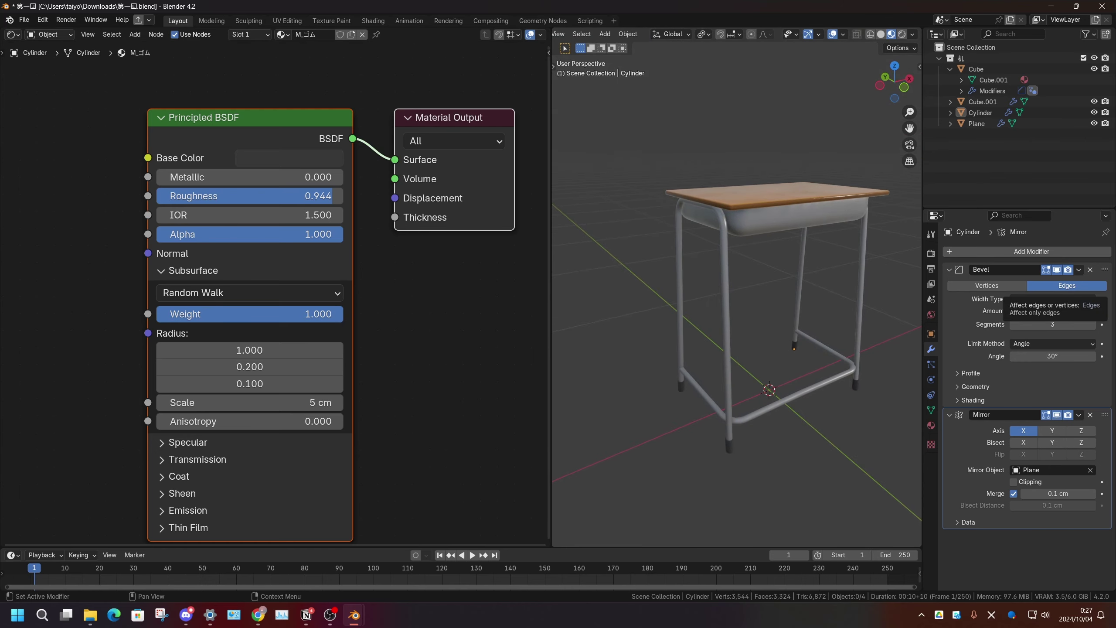